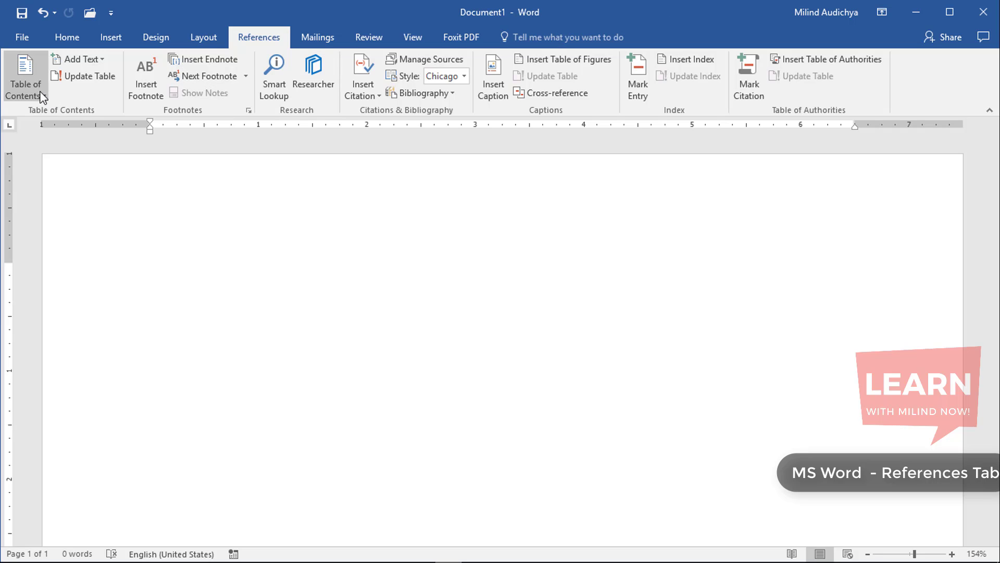
left_click(25, 83)
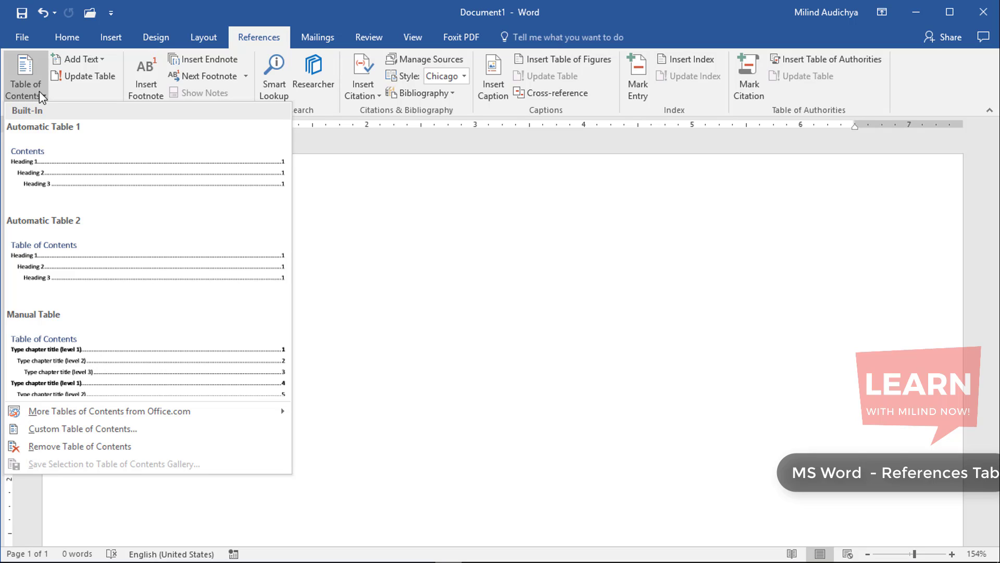
left_click(296, 320)
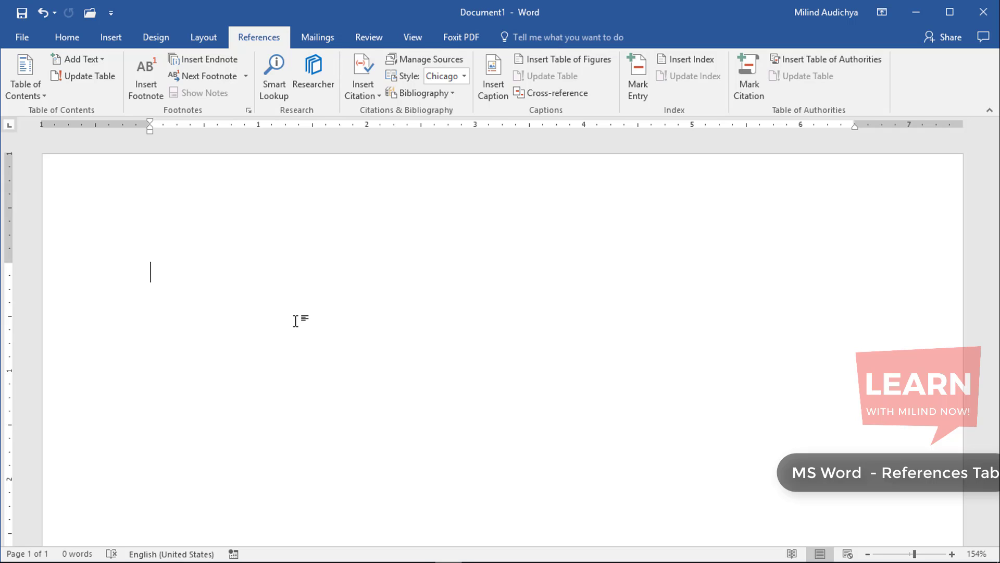
left_click(23, 35)
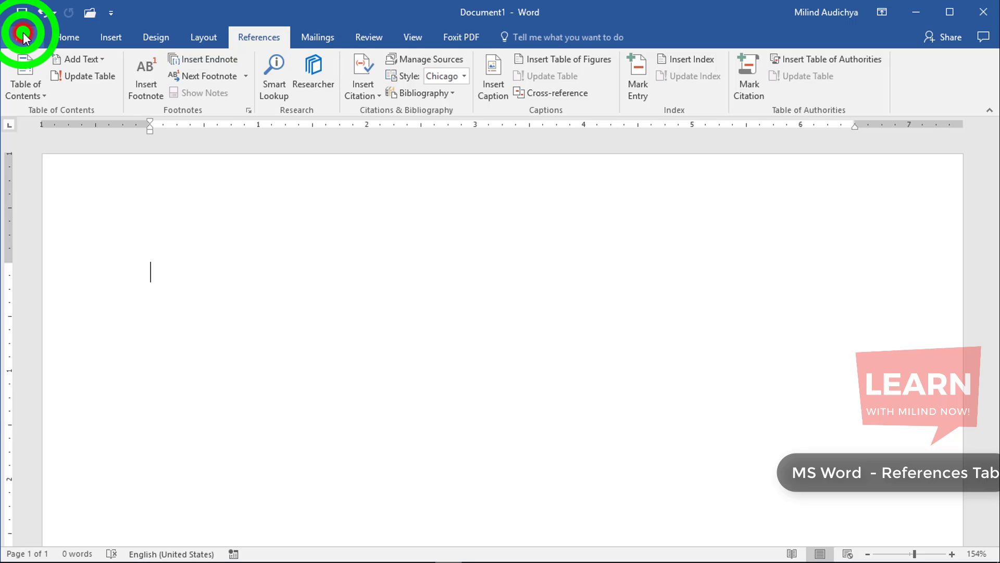
left_click(23, 33)
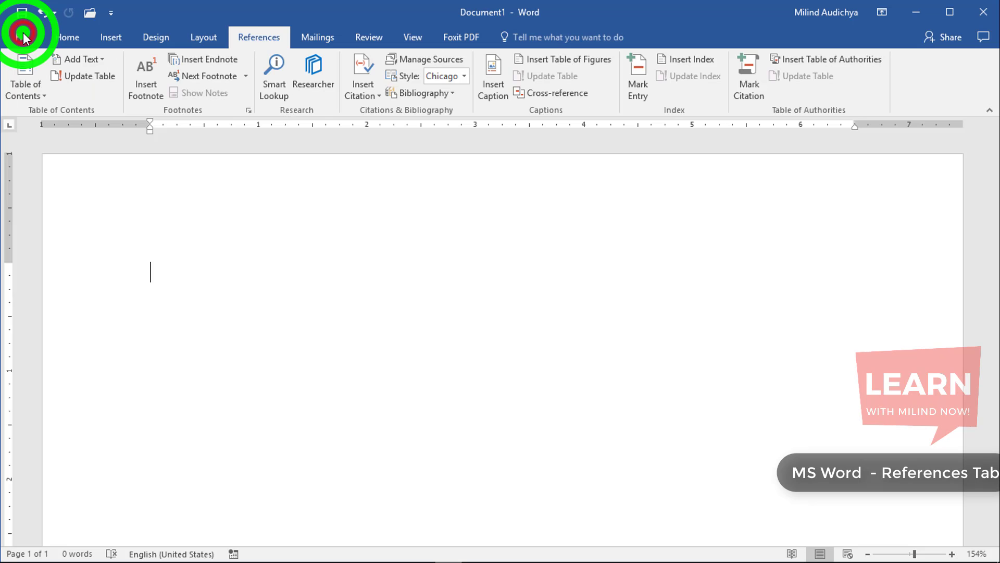
Add the line "Unit 1" to the blank document in the Heading 1 style
left_click(55, 43)
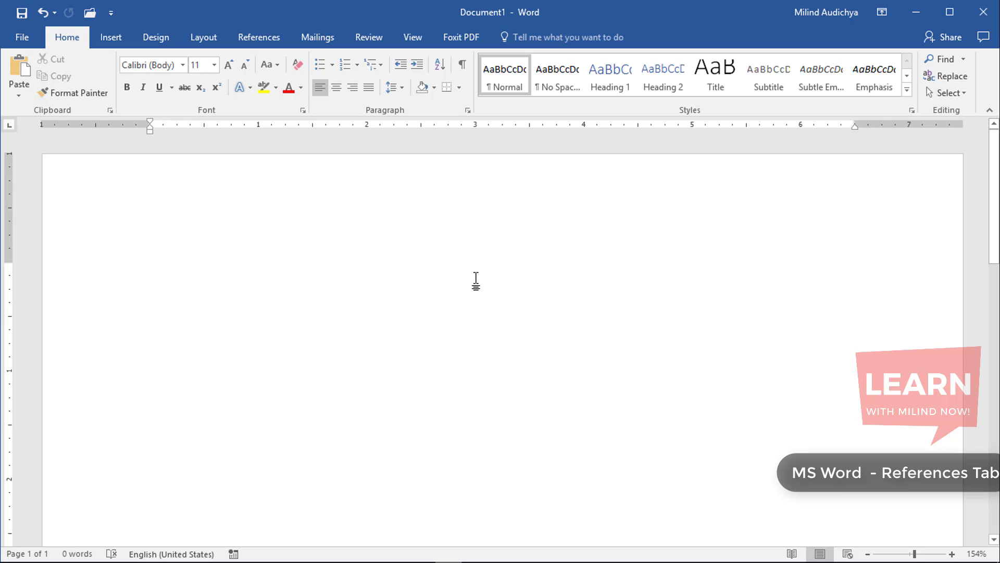
left_click(603, 83)
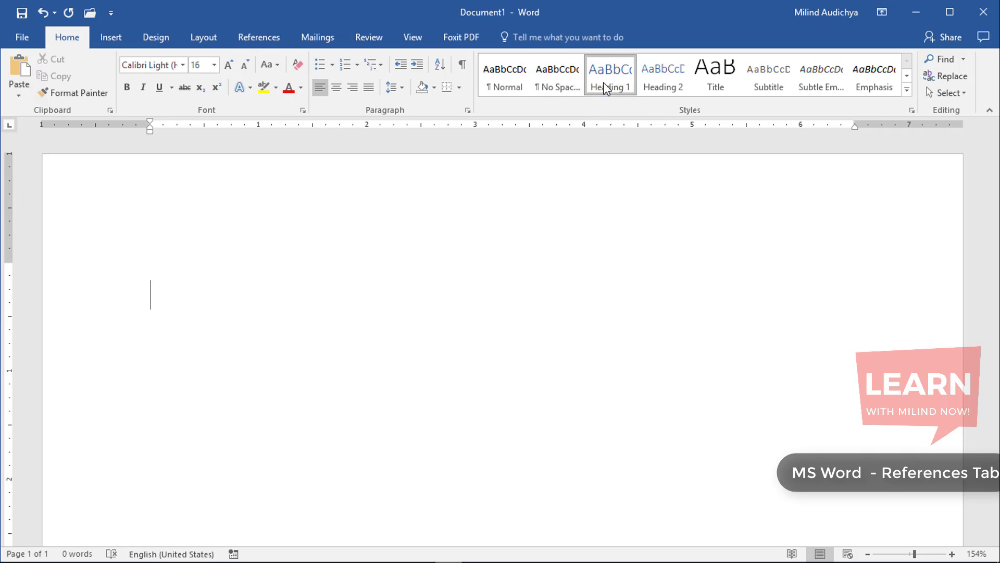
type("Unit 1")
key("Return")
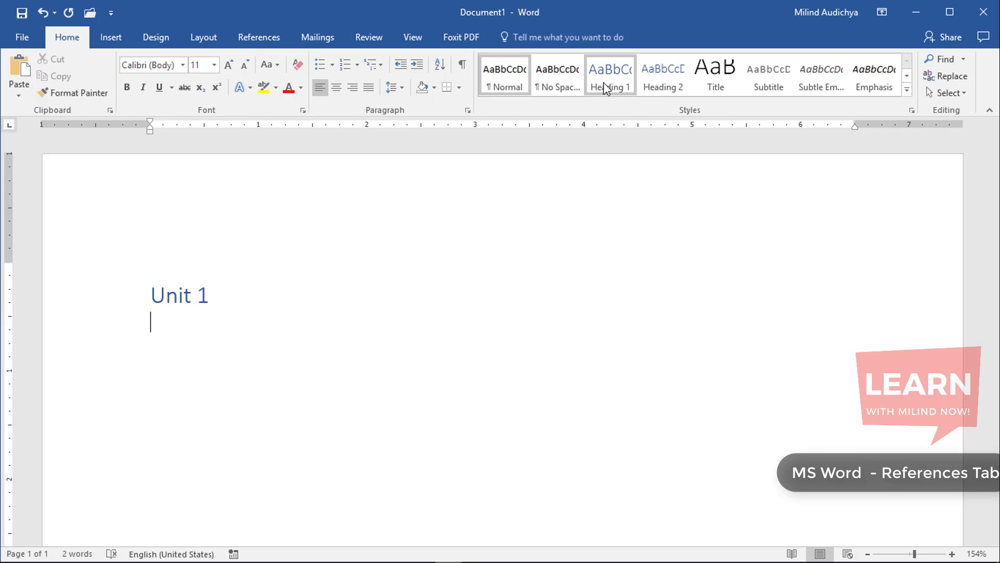
Add an indented "Part 1" line below Unit 1 in the Heading 2 style
key("Tab")
left_click(676, 85)
type("Pa")
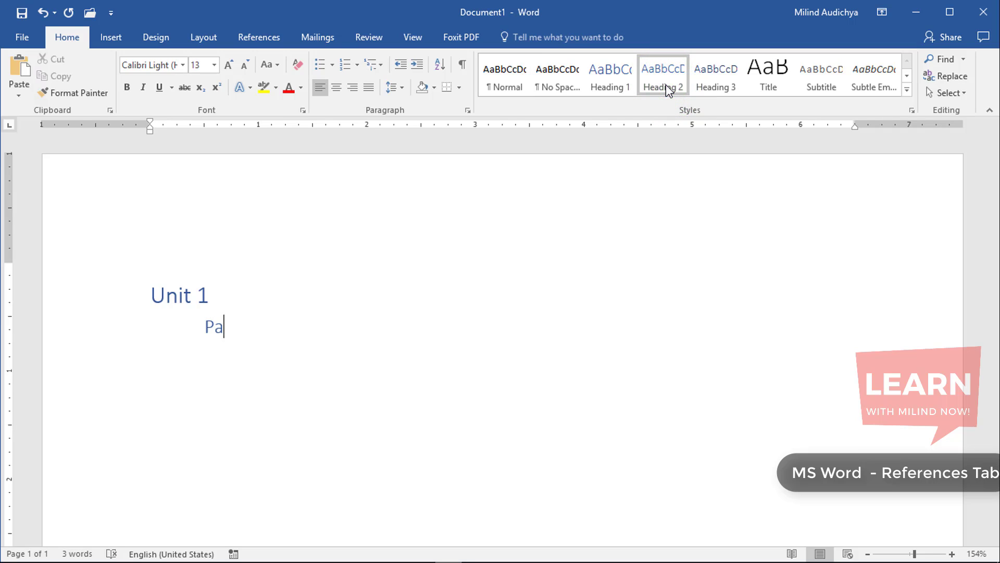
type("rt 1")
key("Return")
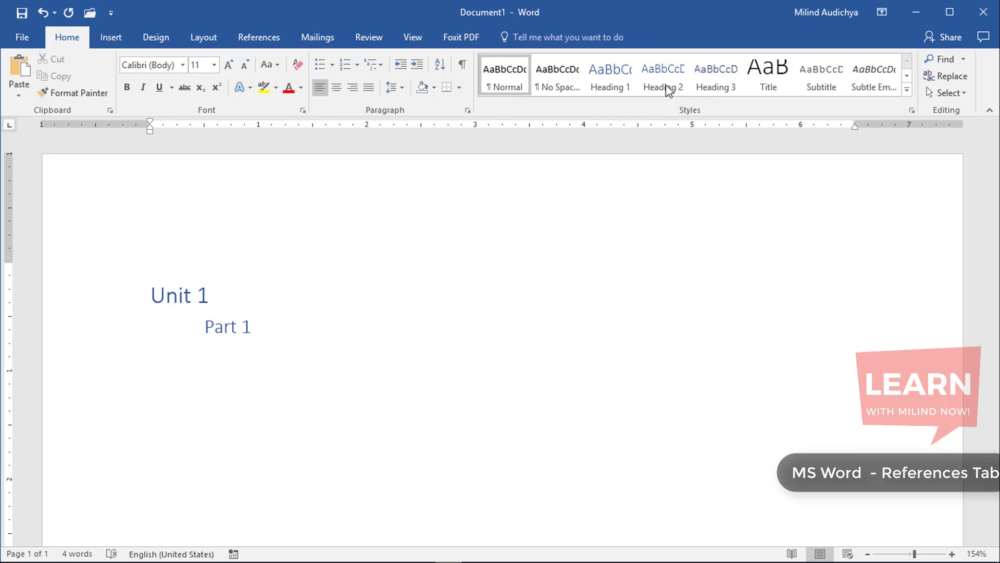
Add the lines "Part 2" and "Part 3" below Part 1, indenting them to match
type("Part")
key("BackSpace")
type("2")
key("Return")
type("Part 3")
key("Home")
key("Tab")
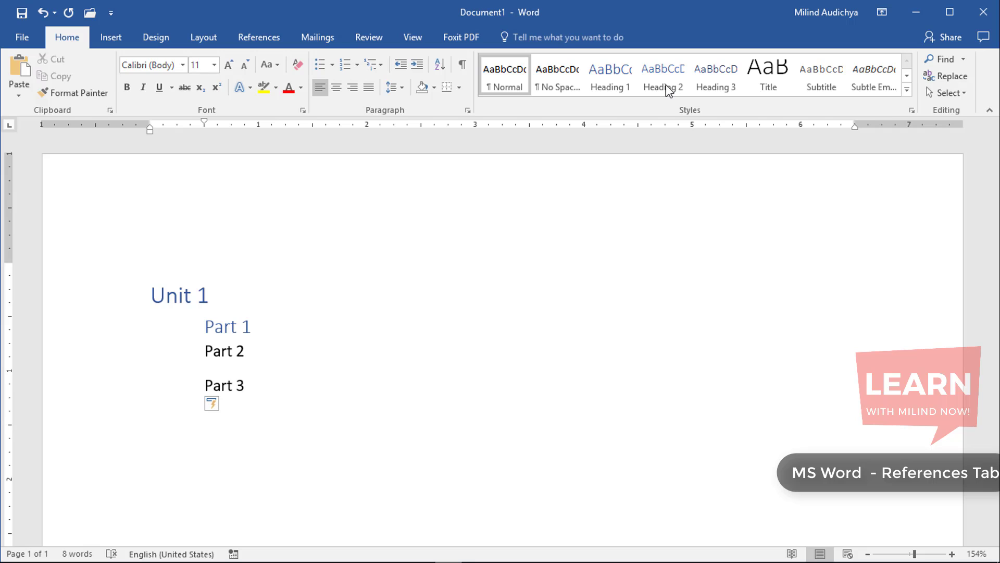
Apply the Heading 2 style to the Part 1, Part 2 and Part 3 lines
key("shift+Up")
key("shift+Up")
key("shift+Down")
key("shift+Down")
key("Up")
key("Up")
key("shift+Down")
key("shift+Down")
key("shift+Down")
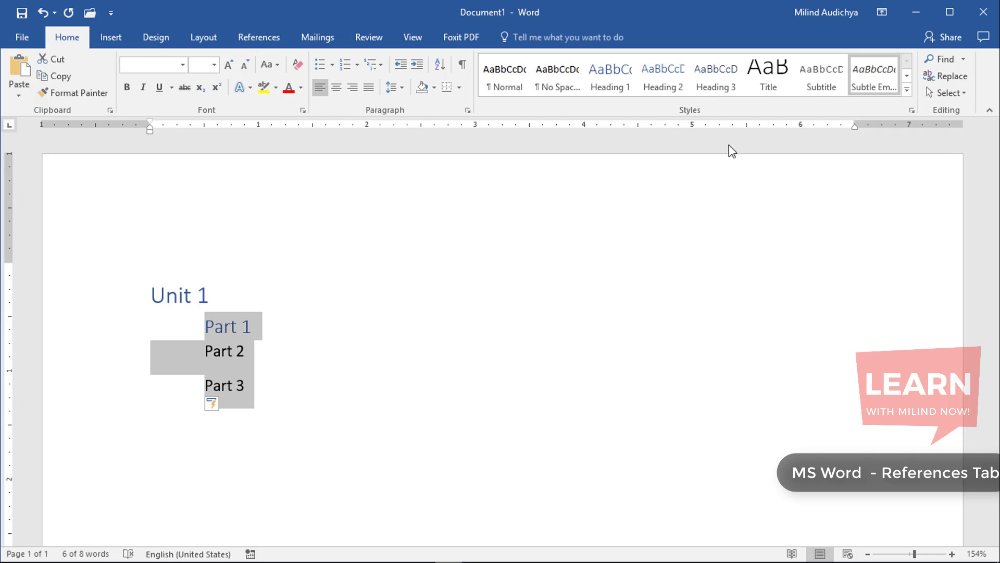
left_click(667, 69)
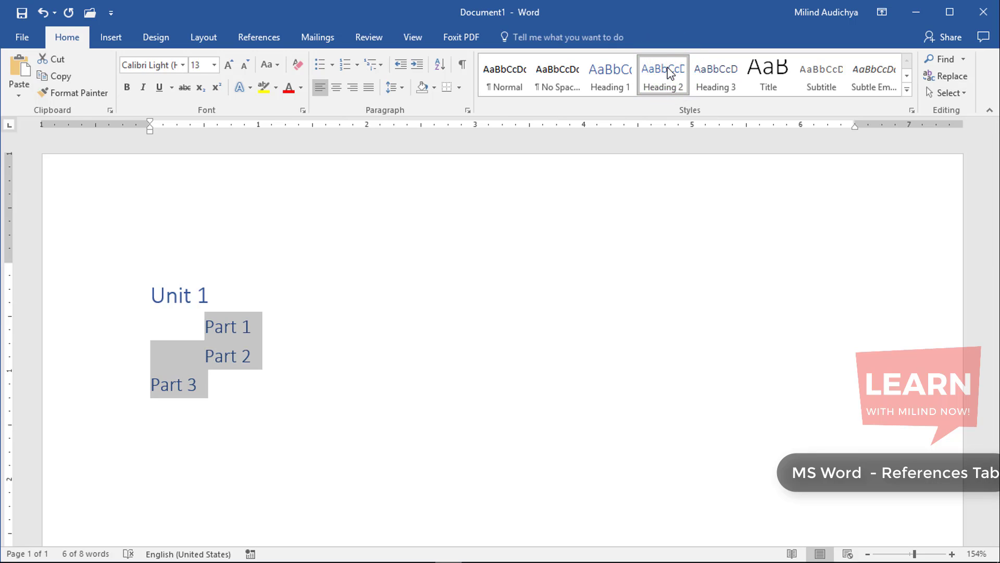
key("Delete")
key("ctrl+z")
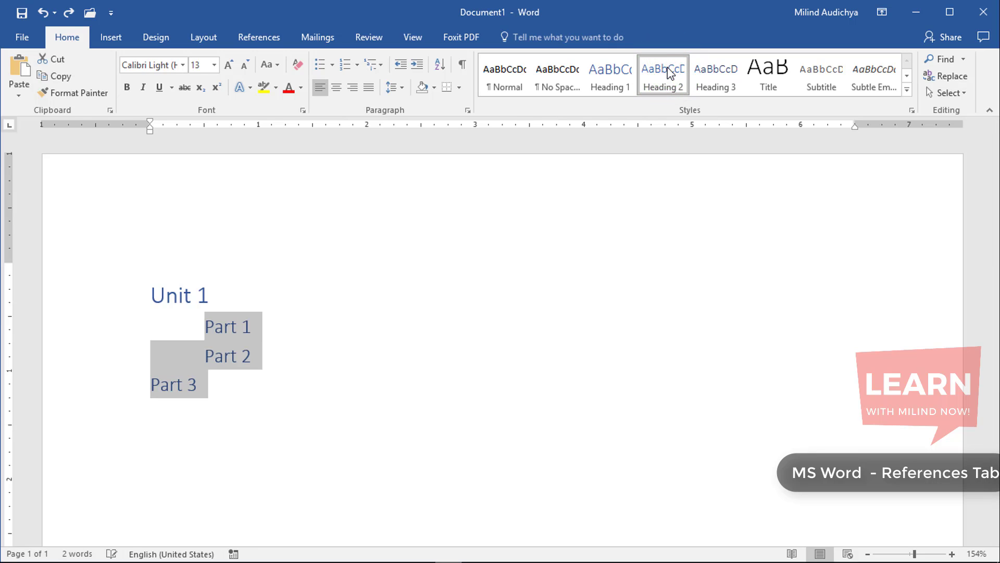
Indent the Part 3 heading to align it with Part 1 and Part 2
left_click(152, 386)
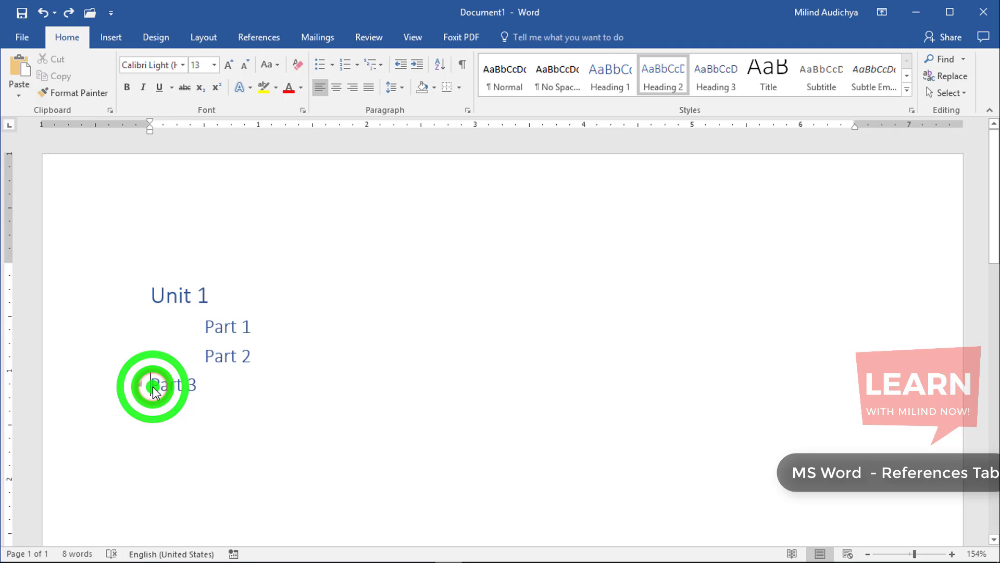
key("Tab")
left_click(284, 388)
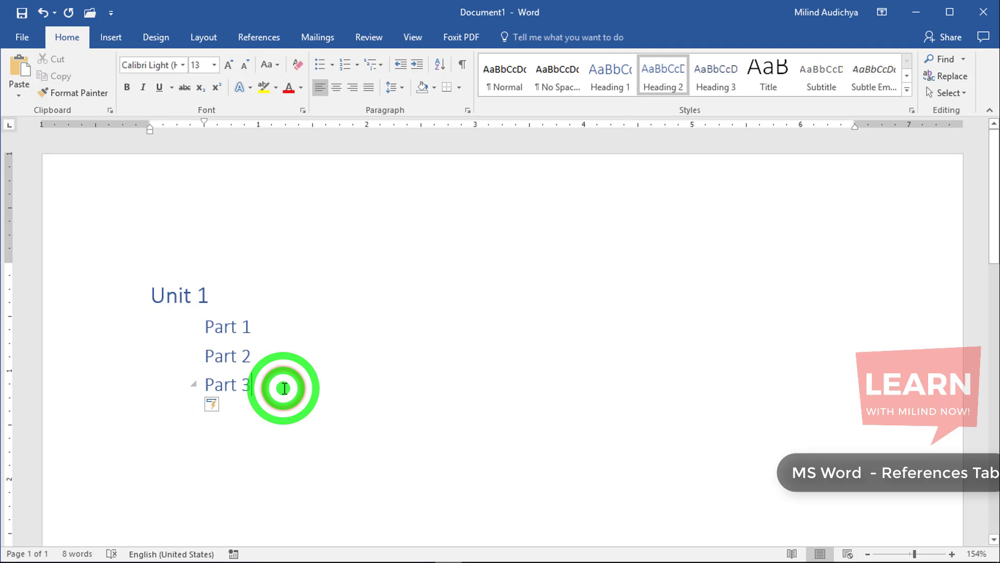
Duplicate the Unit 1 heading and its three part lines below the original block
key("Return")
key("Up")
key("Up")
key("Up")
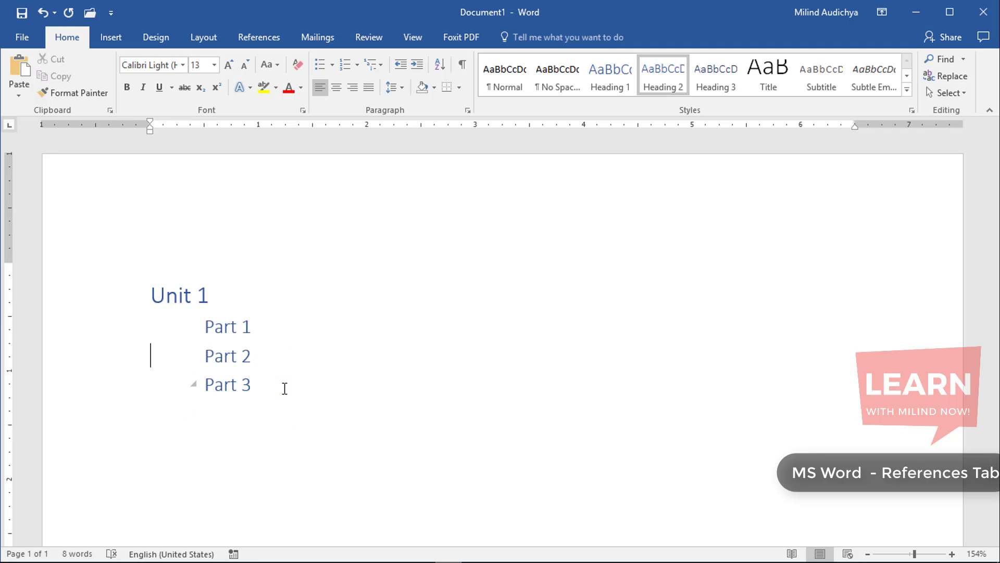
key("shift+Down")
key("shift+Down")
key("shift+Down")
key("shift+Down")
key("ctrl+c")
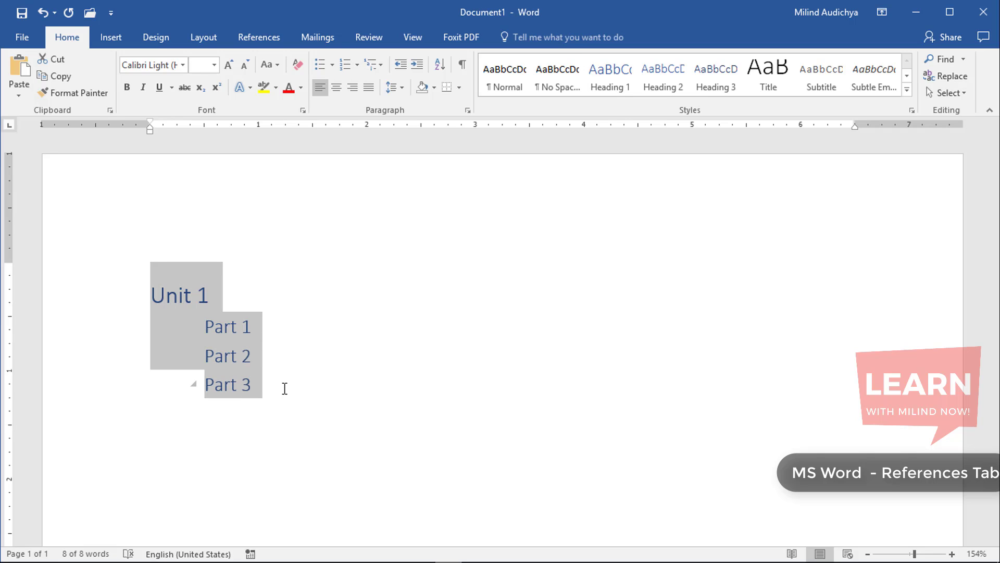
key("Down")
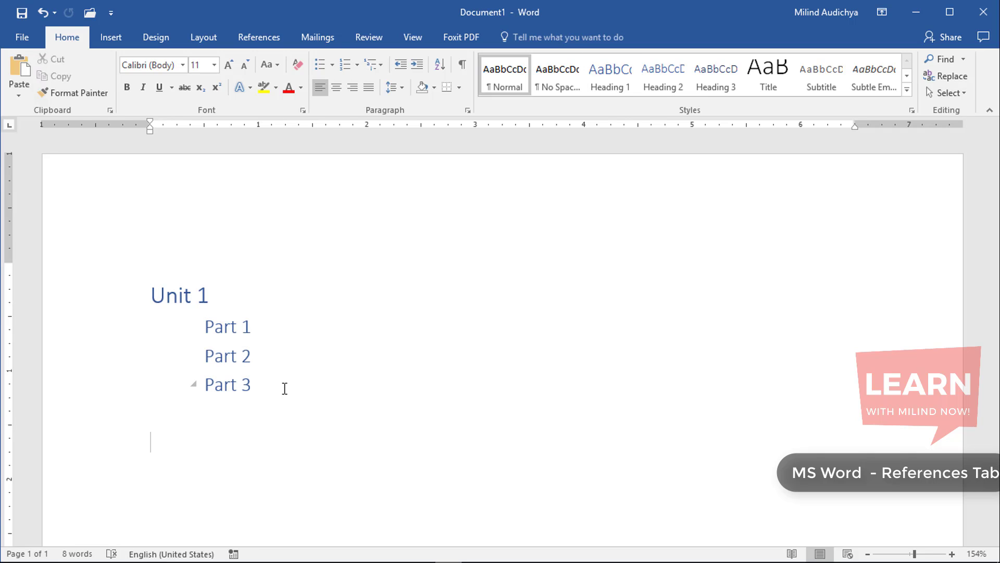
key("ctrl+v")
Rename the copied unit heading as "Unit 2" and delete the Part 3 text beneath it
left_click(206, 393)
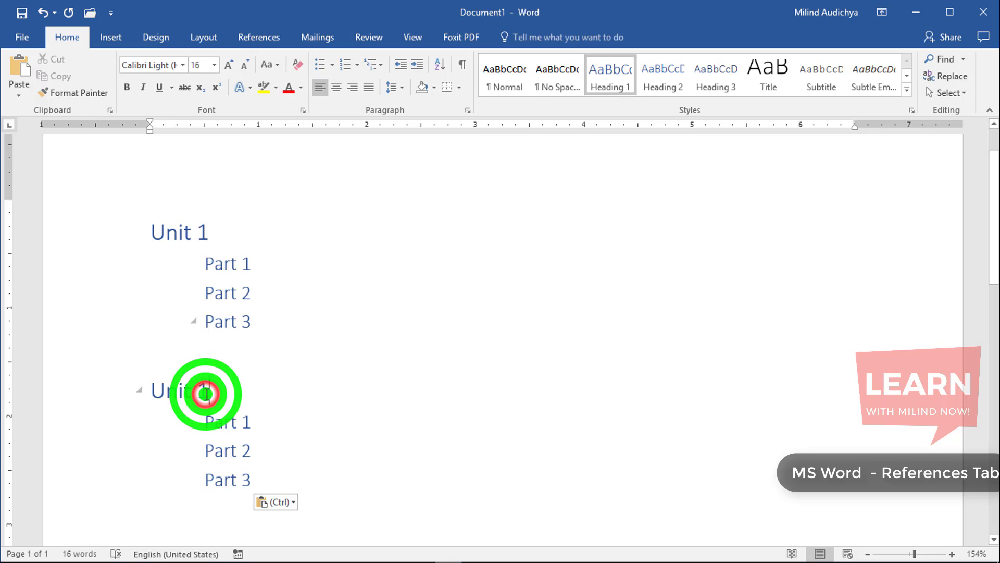
key("BackSpace")
type("2")
key("Down")
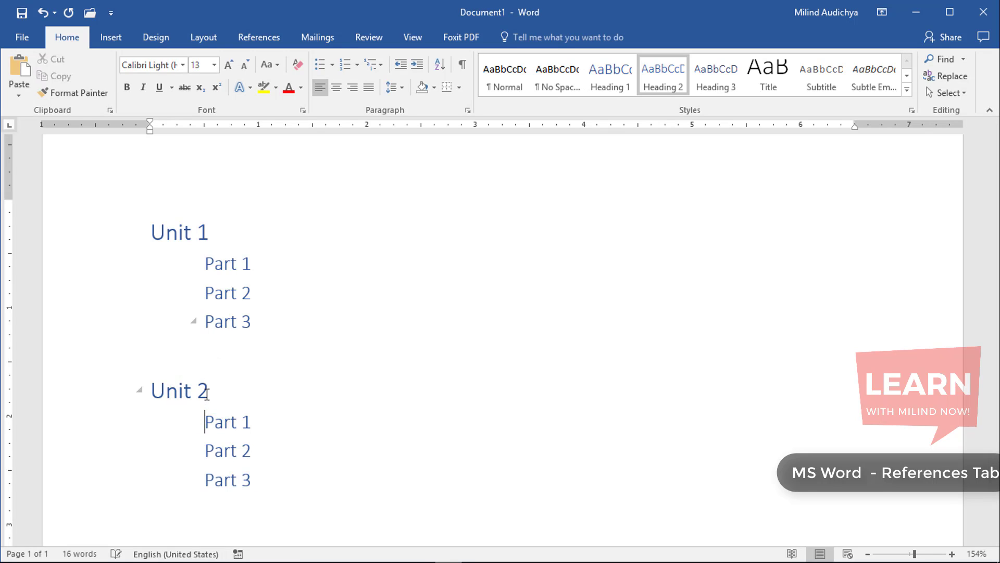
key("Down")
key("Down")
key("shift+End")
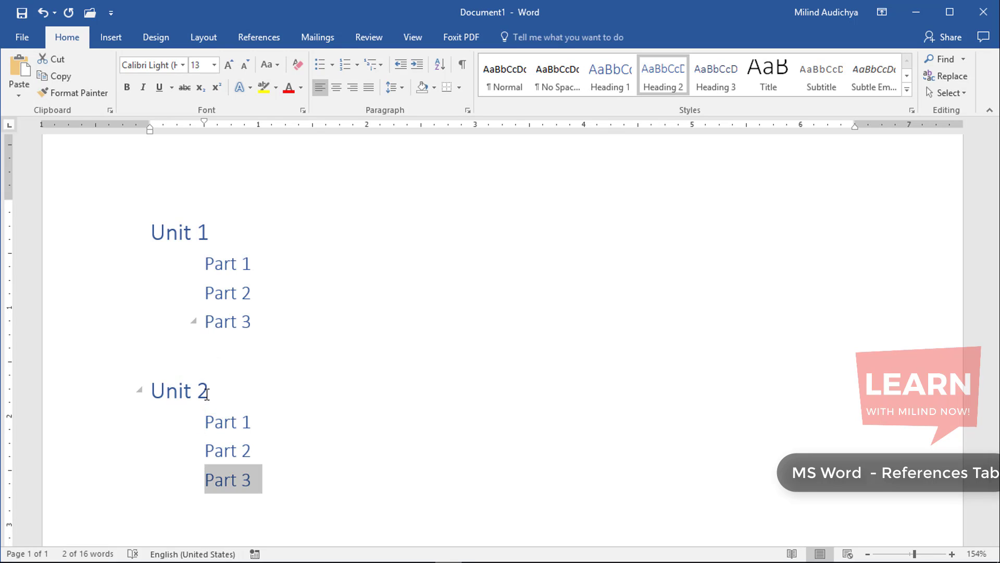
key("Delete")
Renumber the two part headings under Unit 2 as Part 2.1 and Part 2.2
key("Up")
key("Up")
key("Up")
key("Down")
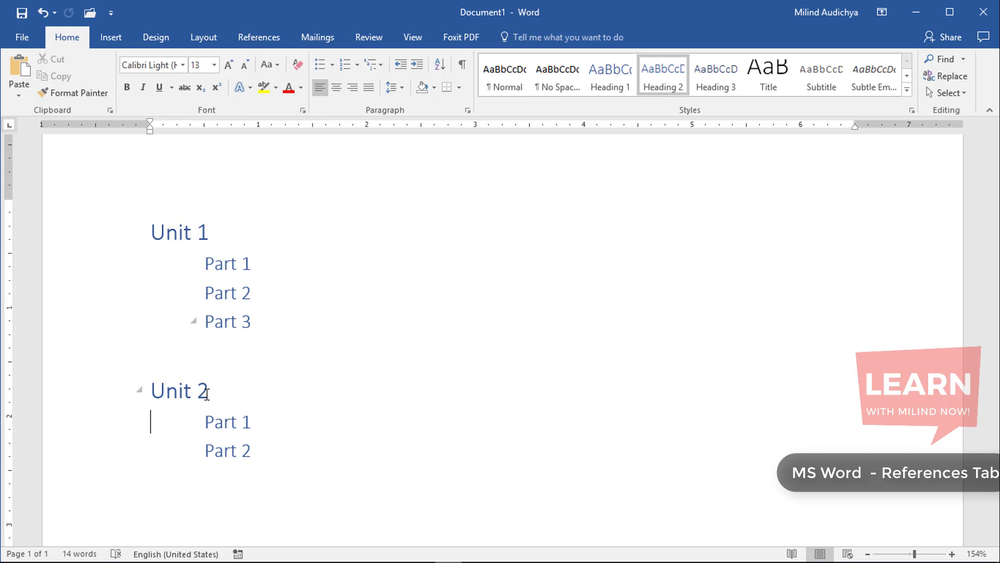
key("End")
key("Left")
type("2.")
key("Down")
key("Left")
type("2.")
Renumber the three part headings under Unit 1 as Part 1.1, Part 1.2 and Part 1.3
key("Up")
key("Up")
key("Up")
key("Up")
key("Up")
key("Left")
key("Down")
type("1.")
key("Up")
key("Left")
type("1.")
key("Up")
key("Left")
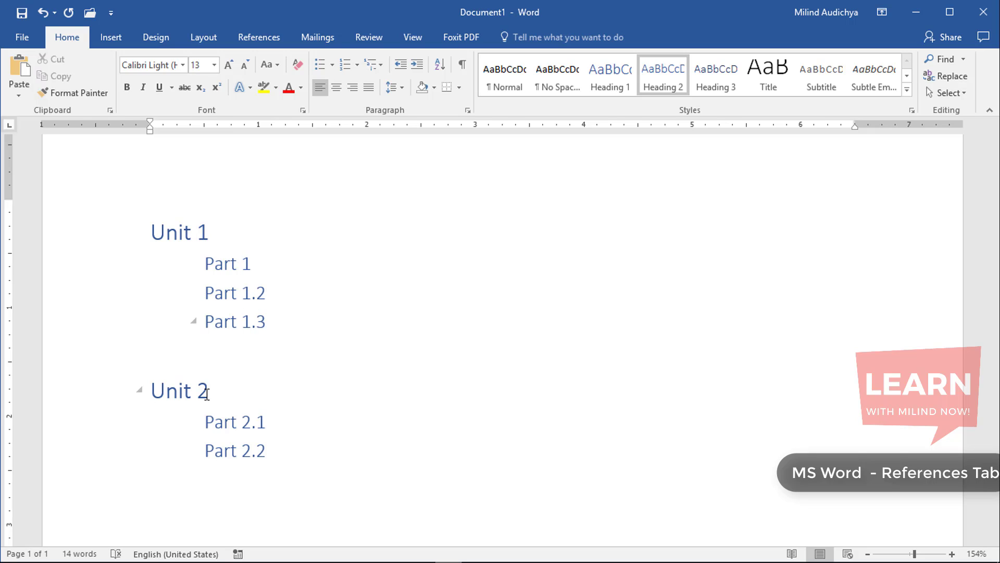
type("1.1")
Insert an Automatic Table 1 table of contents after the Part 2.2 heading
left_click(371, 443)
left_click(243, 39)
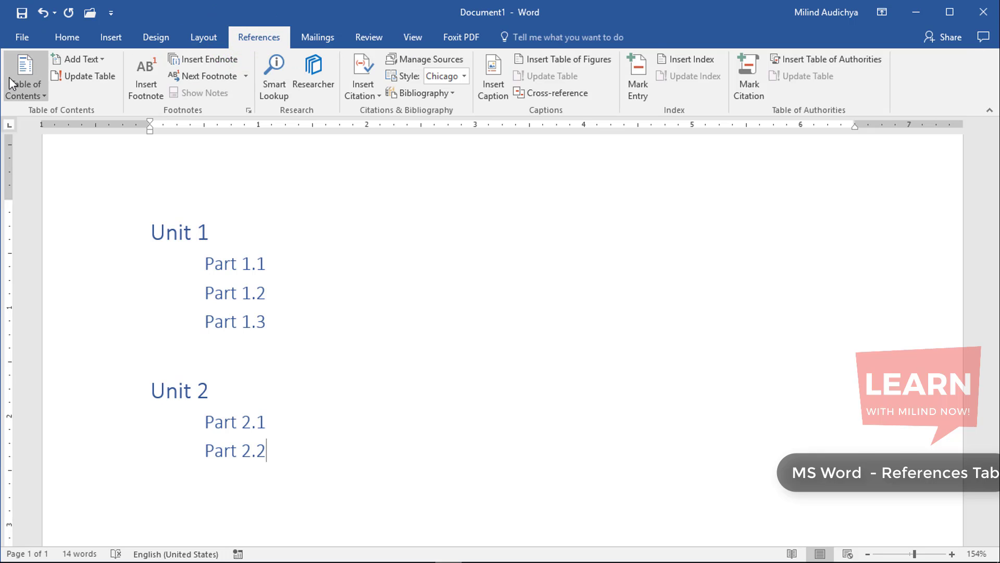
left_click(19, 94)
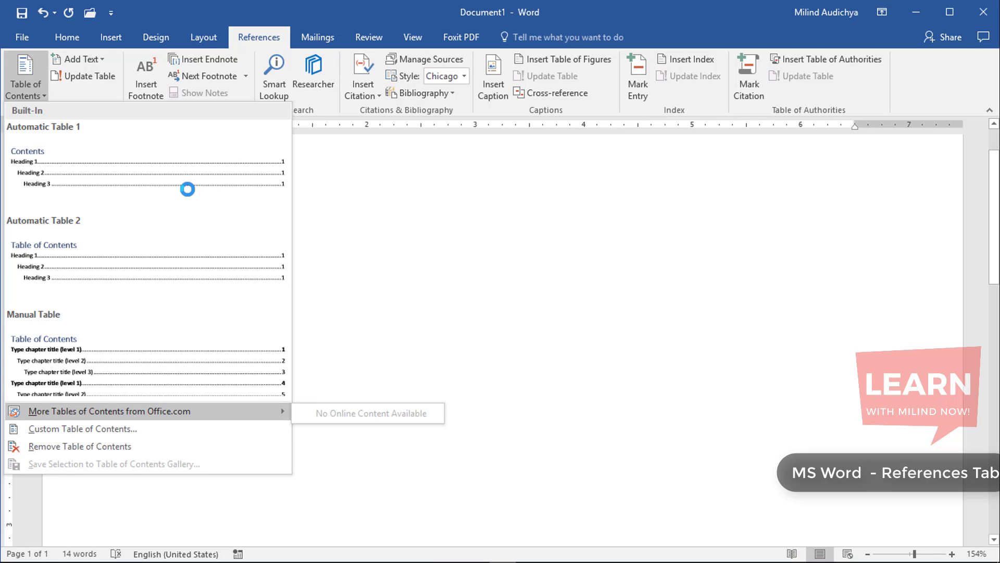
left_click(236, 181)
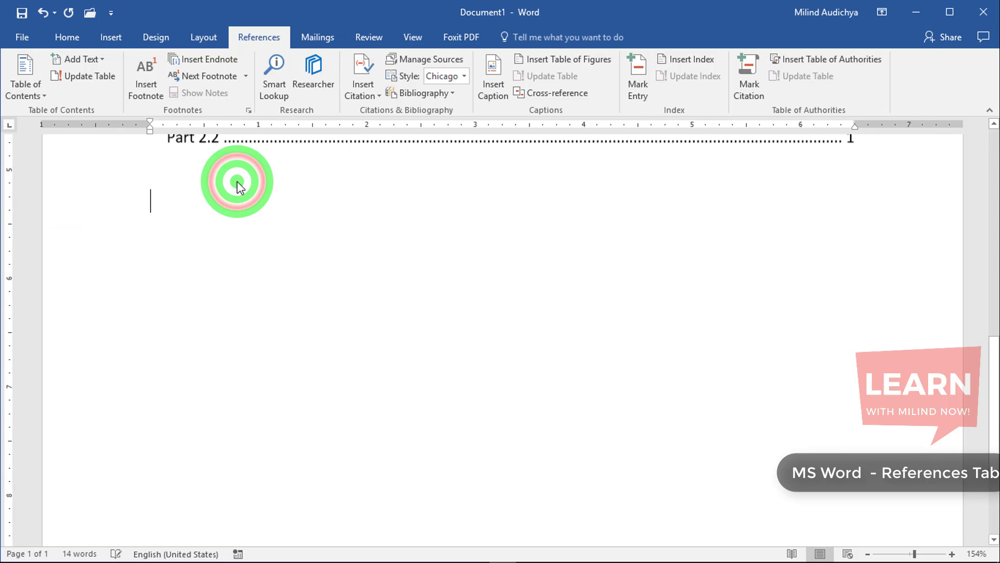
scroll(237, 182, "up", 4)
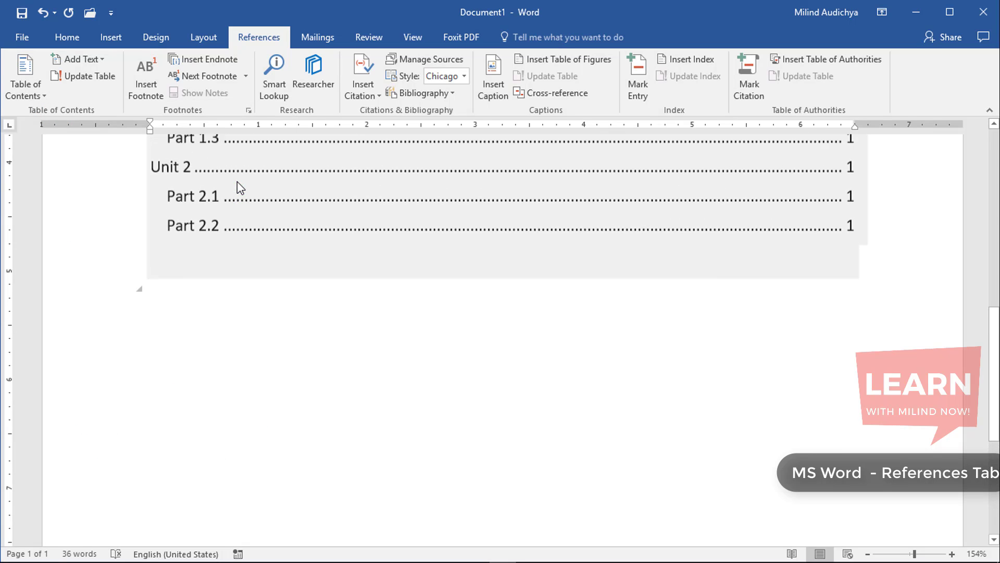
scroll(237, 181, "up", 3)
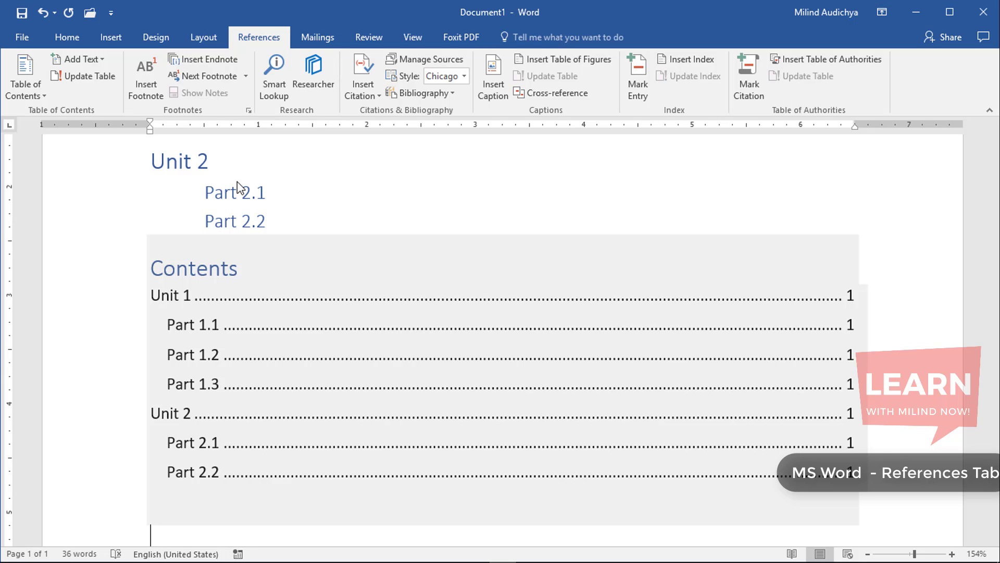
Insert page breaks before the Contents table and before Unit 2, removing the empty line above the Unit 2 heading
left_click(296, 218)
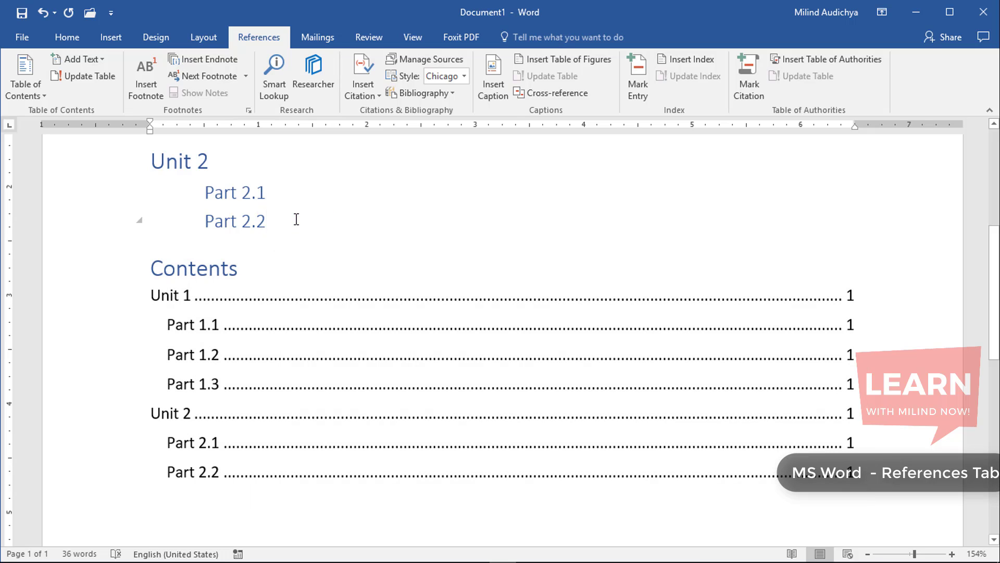
key("ctrl+Return")
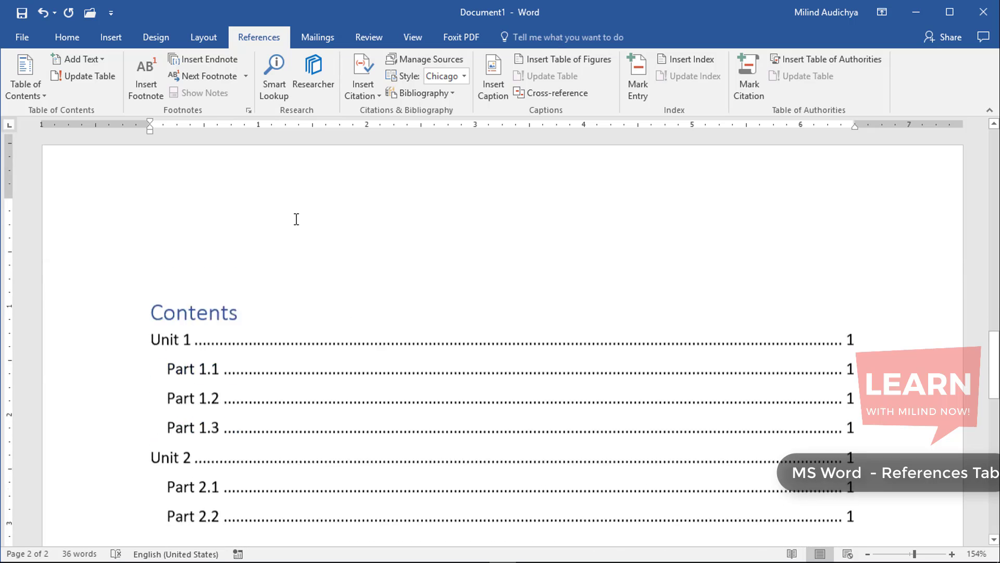
scroll(295, 218, "up", 15)
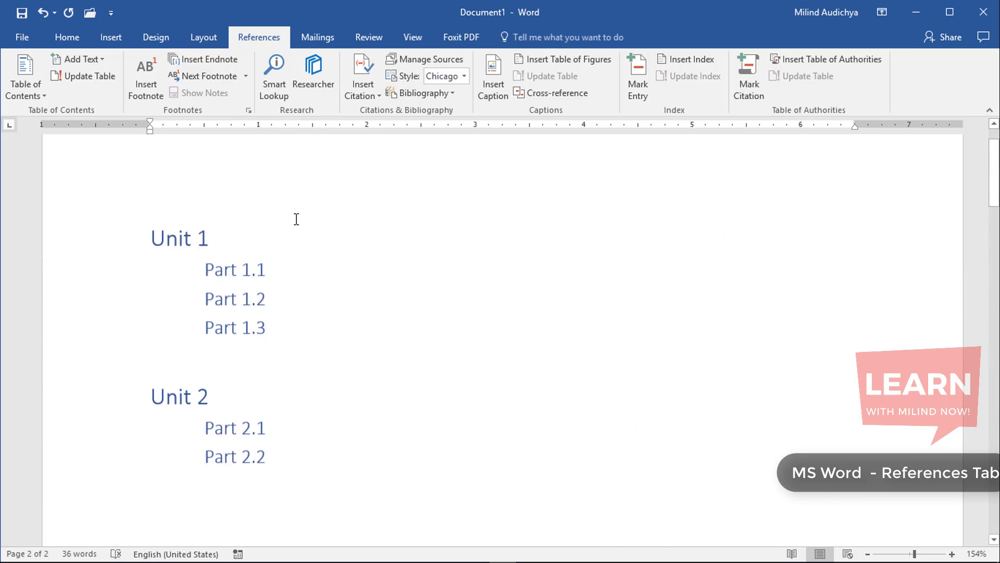
scroll(296, 218, "up", 2)
left_click(221, 426)
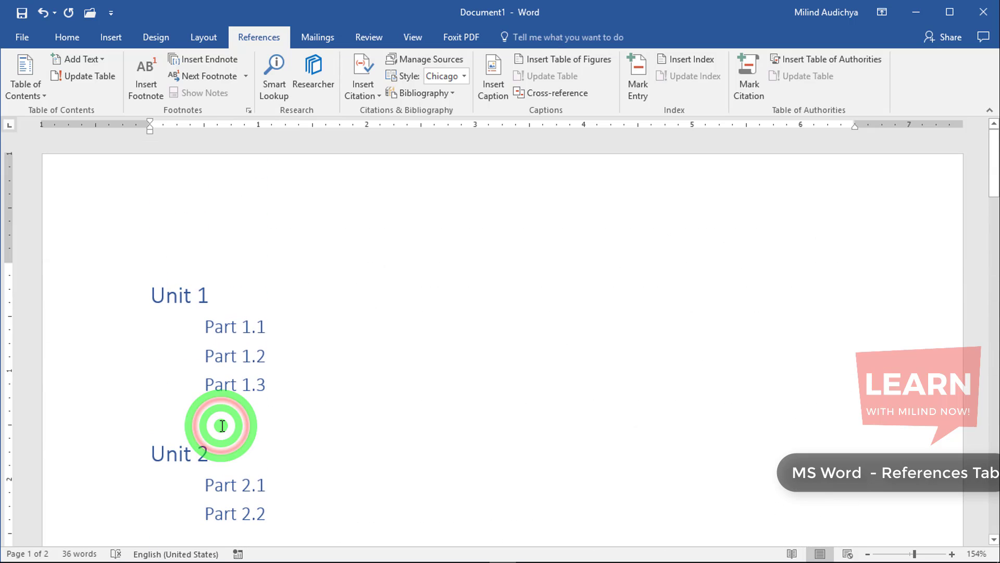
key("ctrl+Return")
scroll(222, 426, "down", 3)
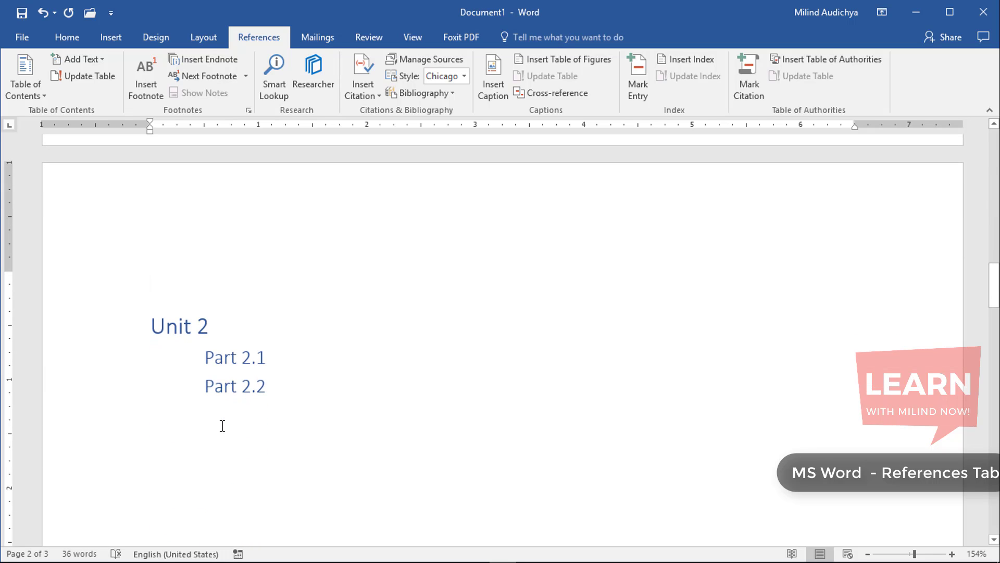
key("Delete")
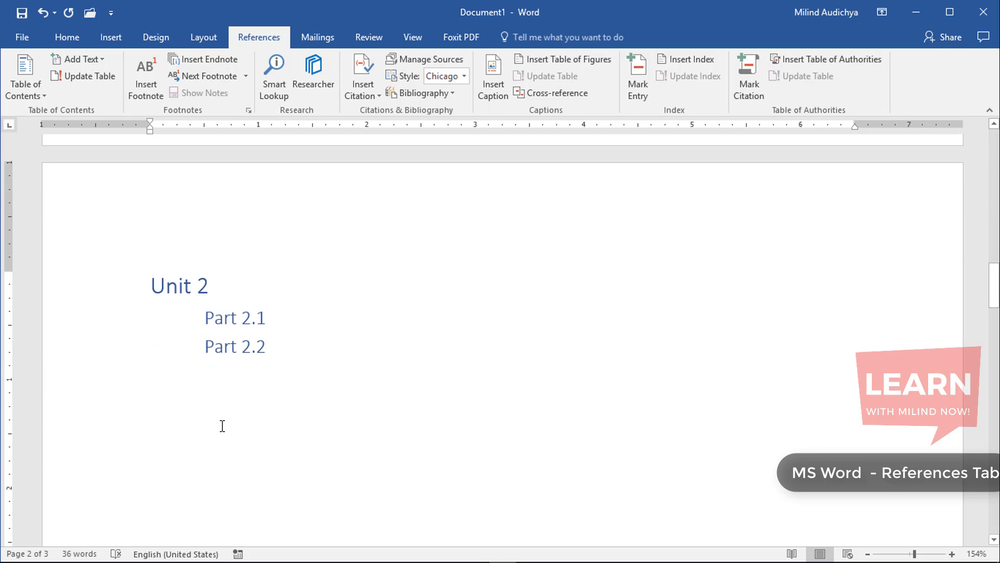
Copy the Unit 2 heading with its two part headings onto a new page after it
key("shift+Down")
key("shift+Down")
key("shift+Down")
key("ctrl+c")
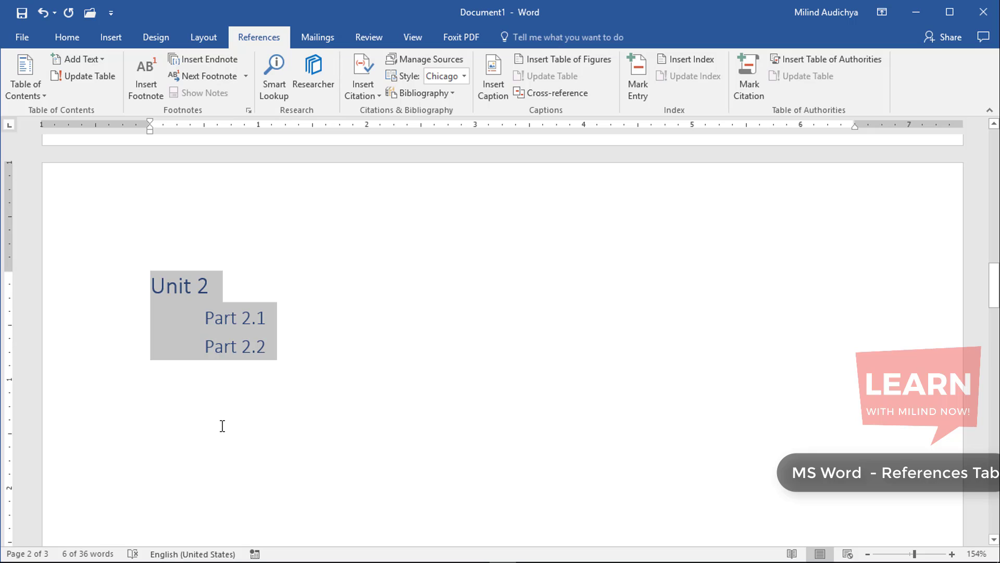
left_click(223, 426)
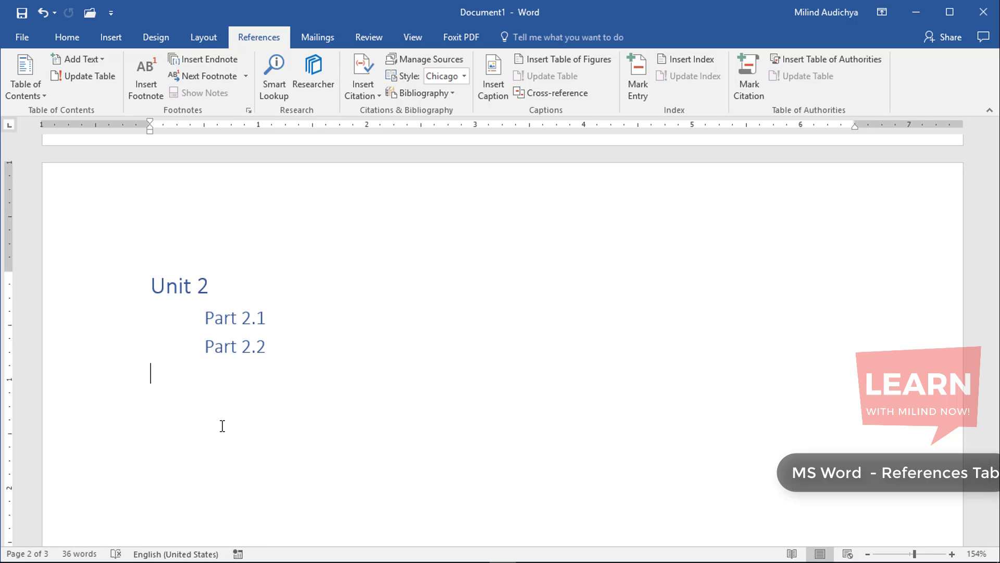
key("ctrl+z")
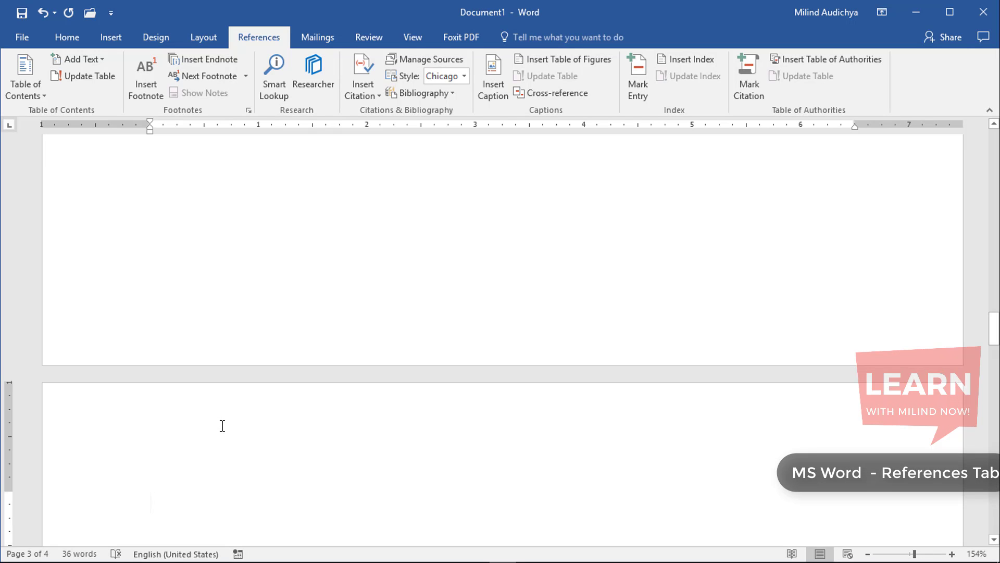
key("ctrl+v")
Renumber the copied headings on the new page as Unit 3, Part 3.1 and Part 3.2
left_click(213, 419)
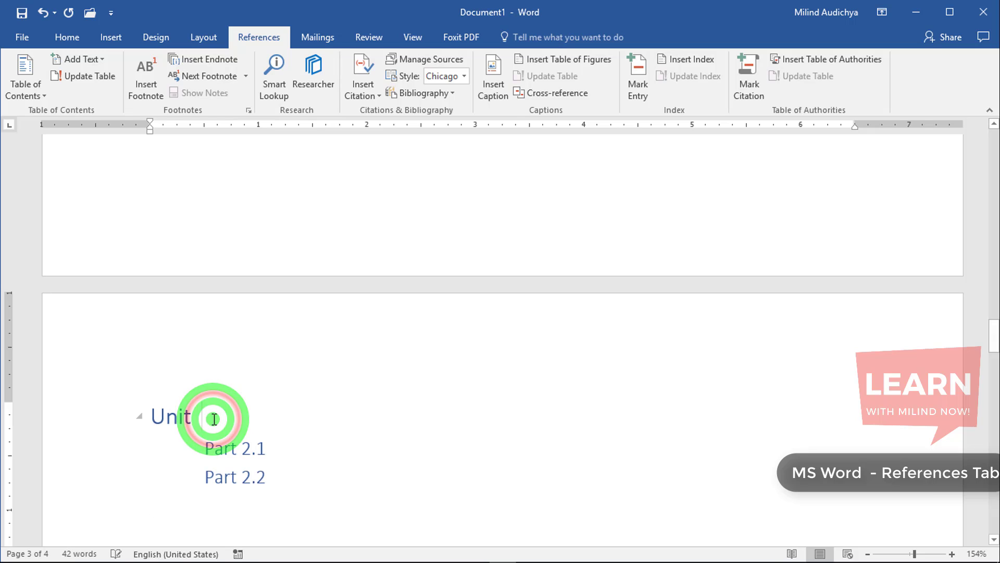
key("BackSpace")
type("3")
key("Down")
key("Right")
key("Right")
key("Right")
key("Right")
key("Right")
key("Right")
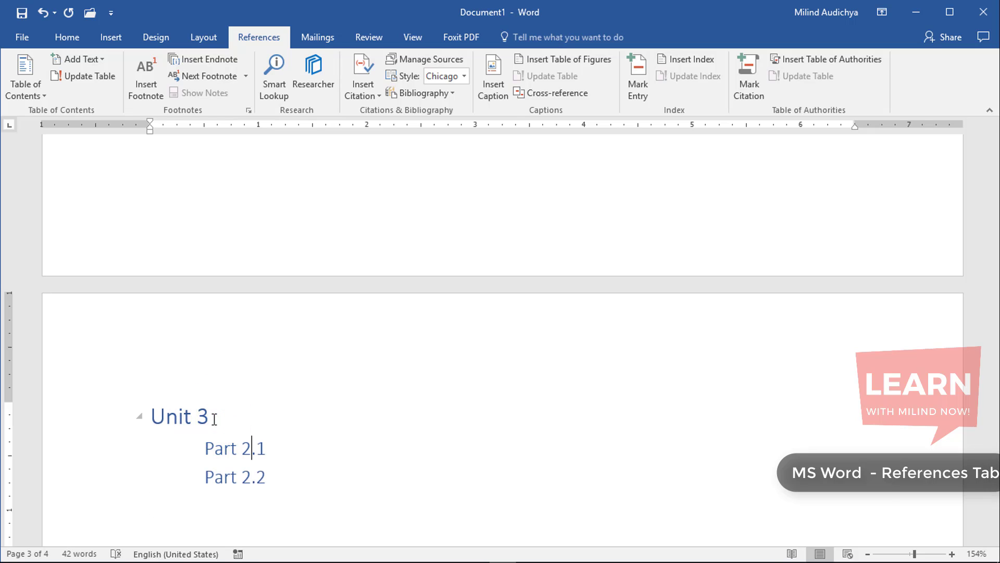
key("BackSpace")
type("3")
key("Down")
key("BackSpace")
type("3")
key("Down")
Update the existing Contents table with the option to update page numbers only
key("alt+s")
key("t")
key("Return")
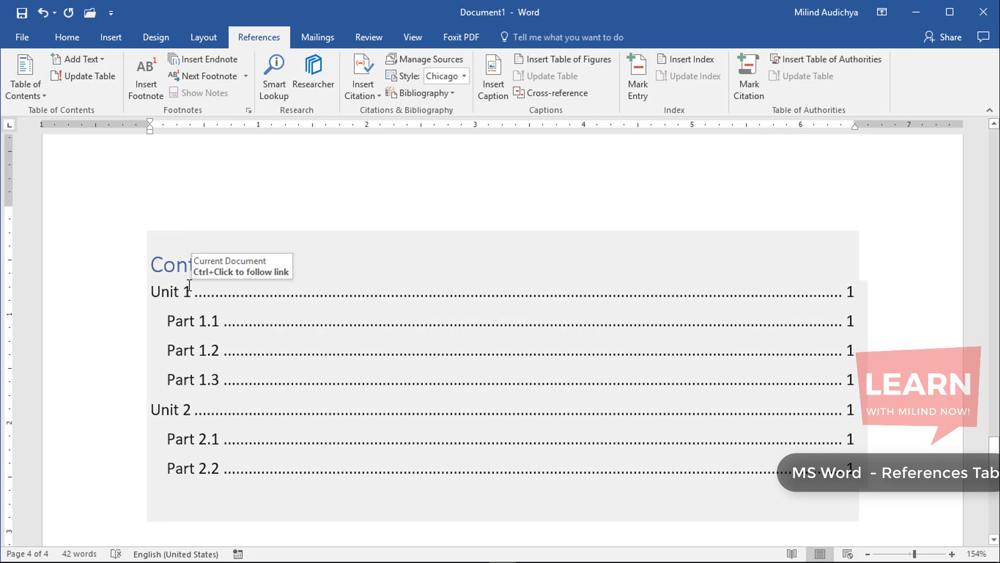
left_click(189, 285)
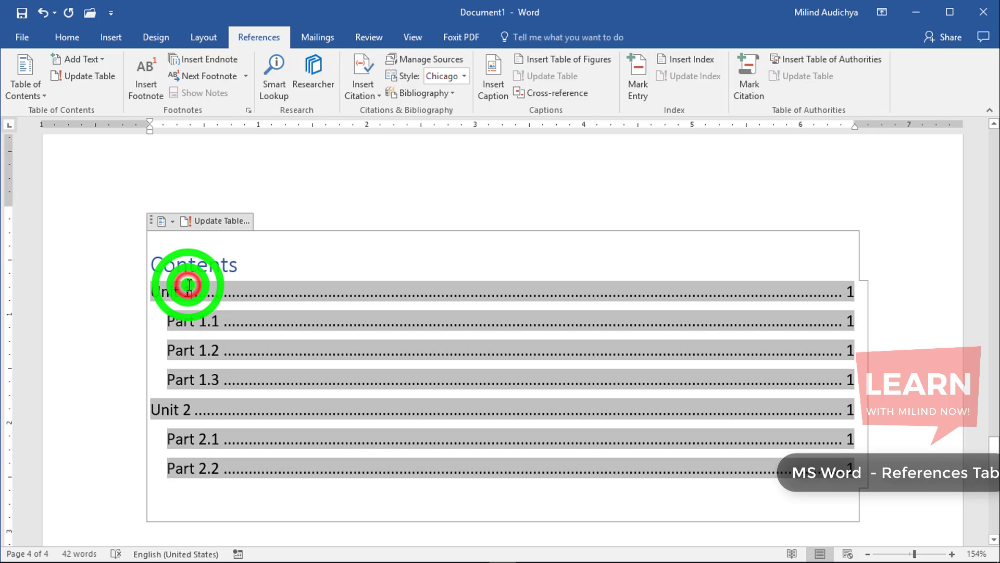
left_click(214, 223)
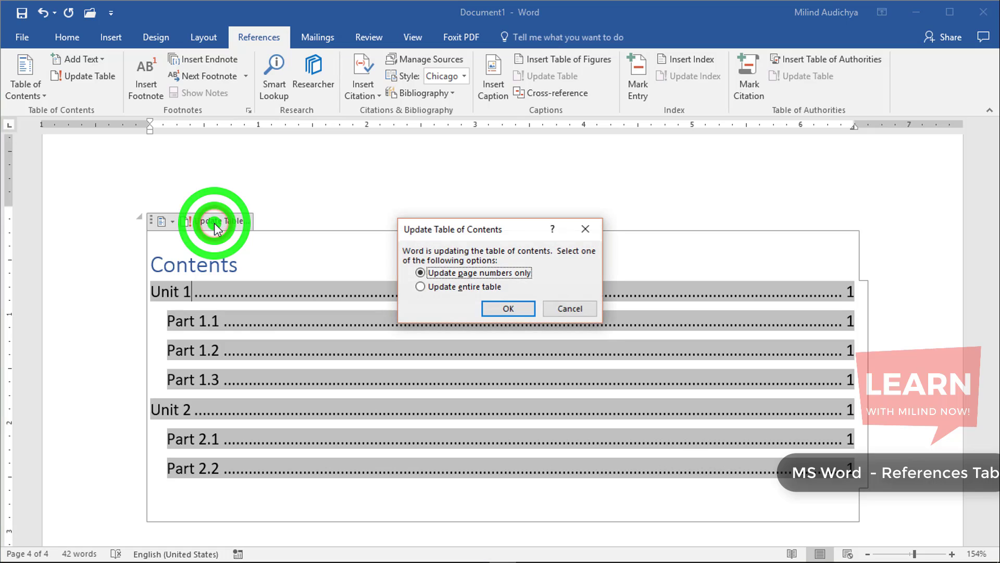
left_click(508, 309)
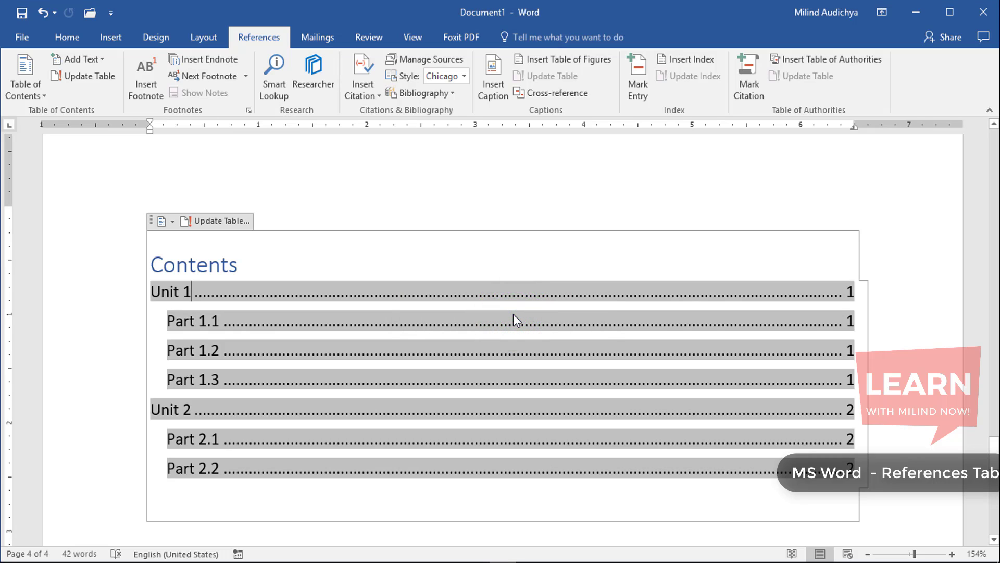
scroll(513, 313, "down", 3)
left_click(513, 314)
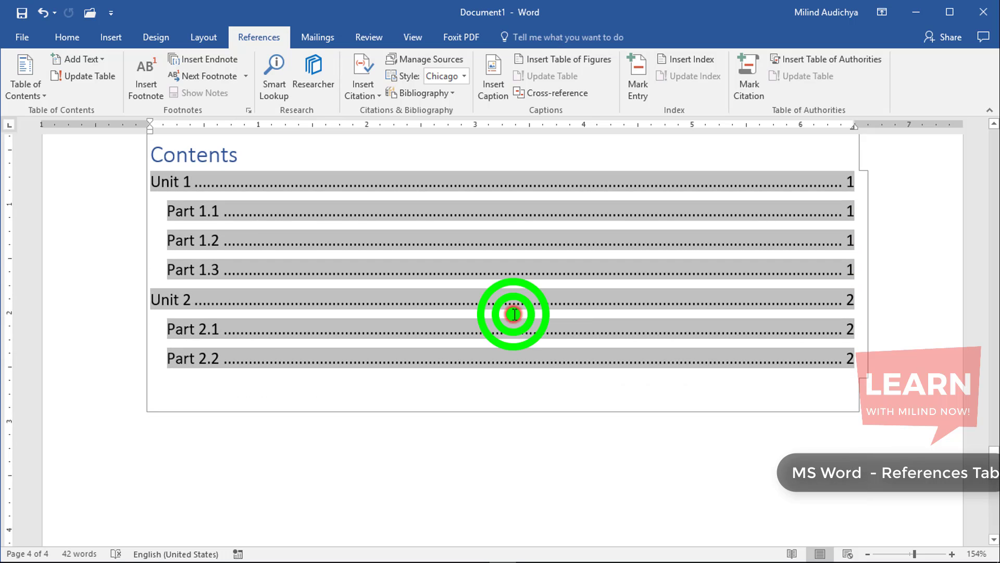
scroll(515, 314, "up", 9)
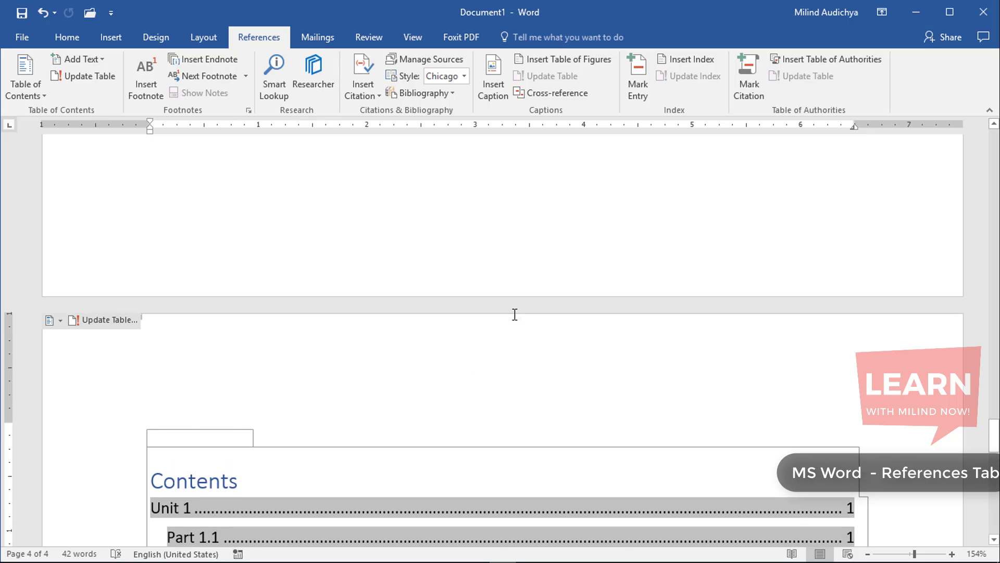
left_click(122, 322)
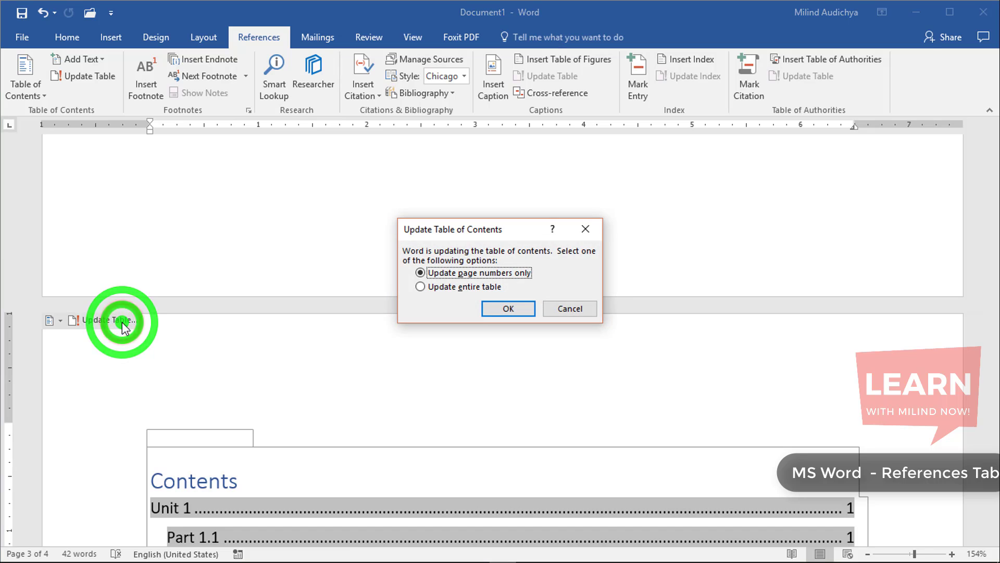
left_click(506, 303)
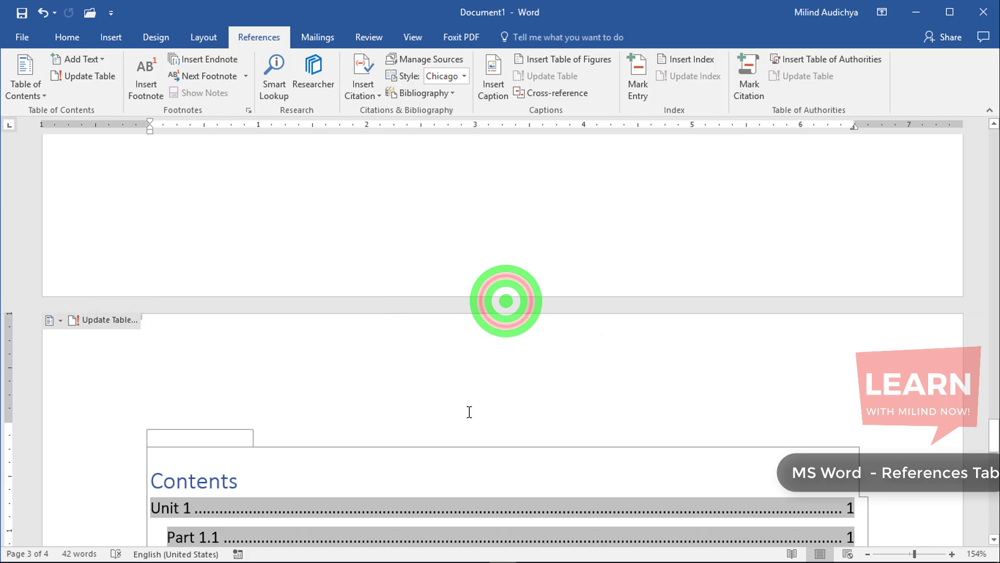
Delete the Contents table and insert a fresh Automatic Table 1 in its place
left_click(189, 344)
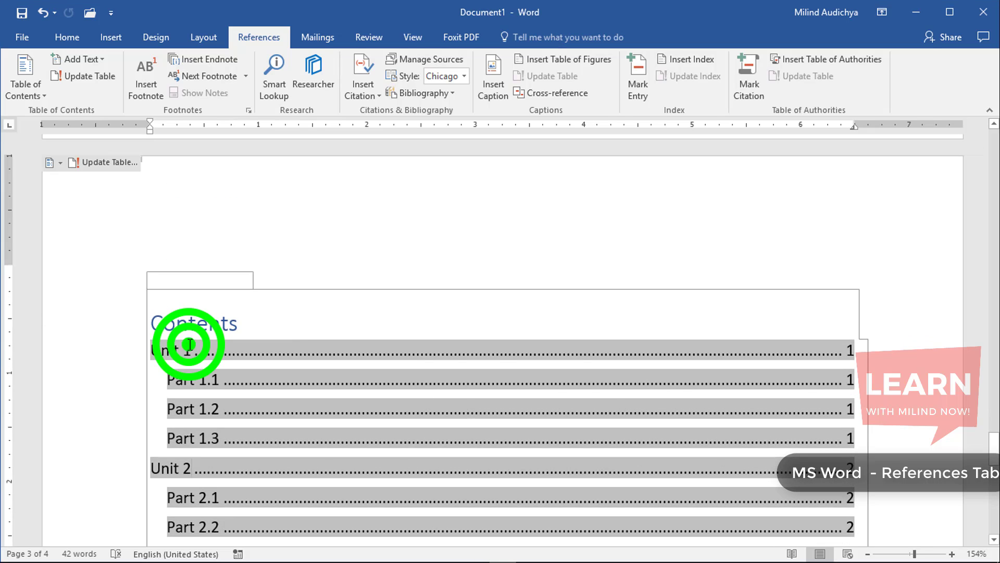
left_click(85, 297)
left_click(293, 307)
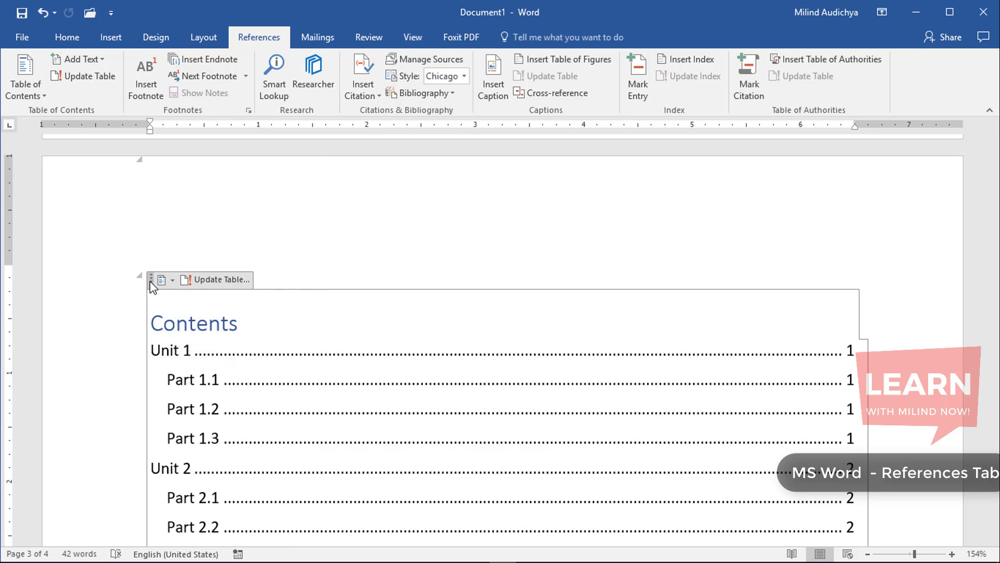
left_click(151, 282)
key("Delete")
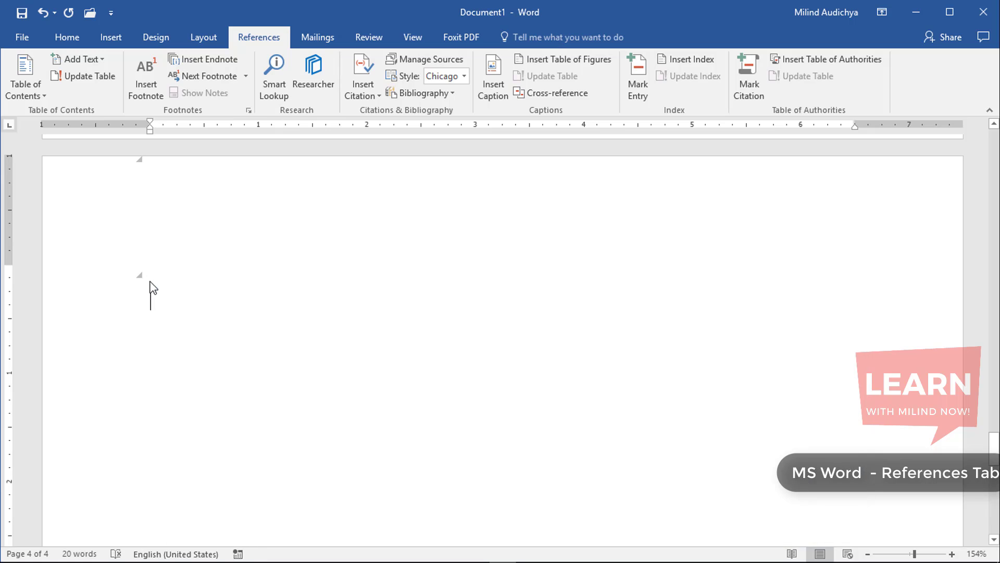
left_click(23, 78)
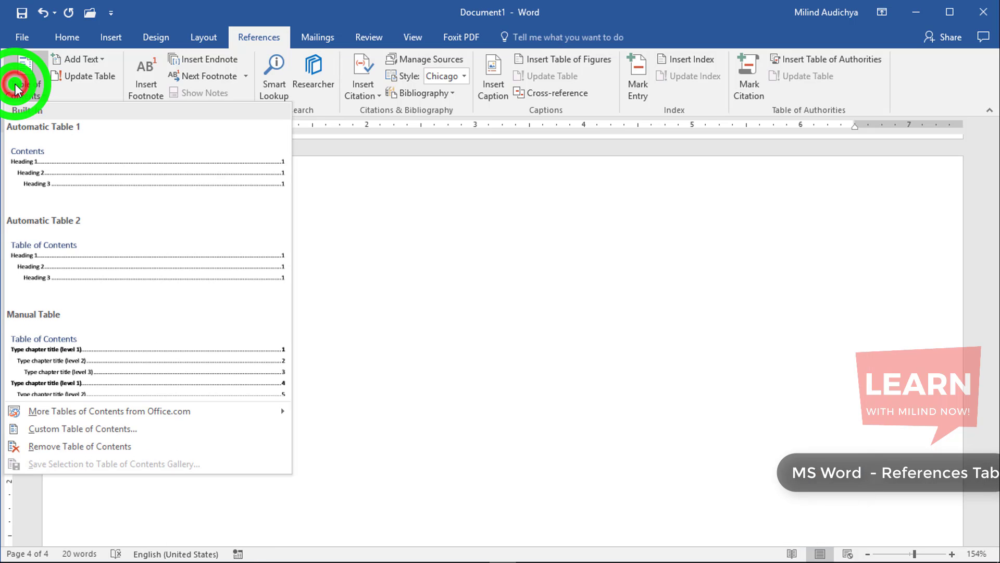
left_click(55, 165)
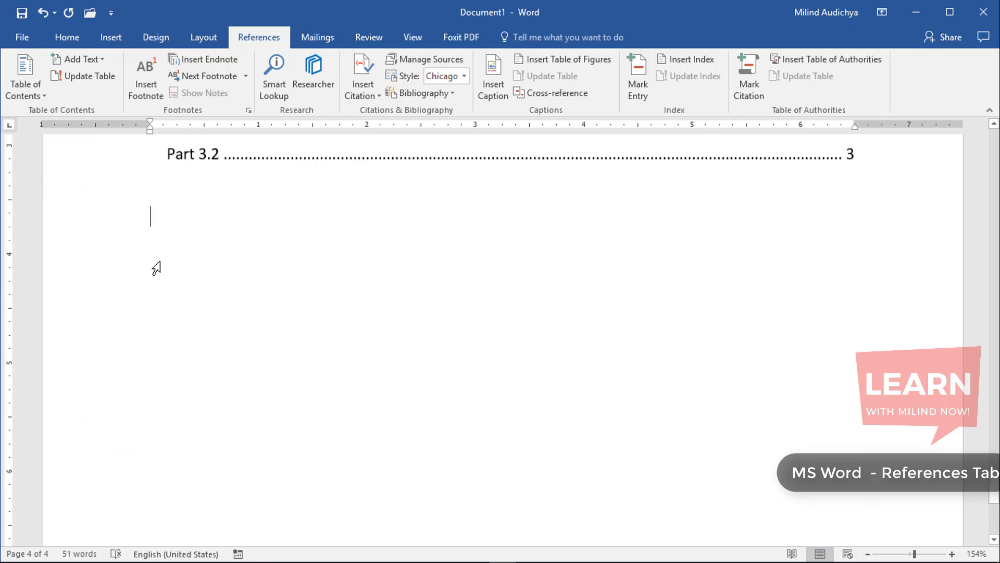
scroll(155, 268, "up", 6)
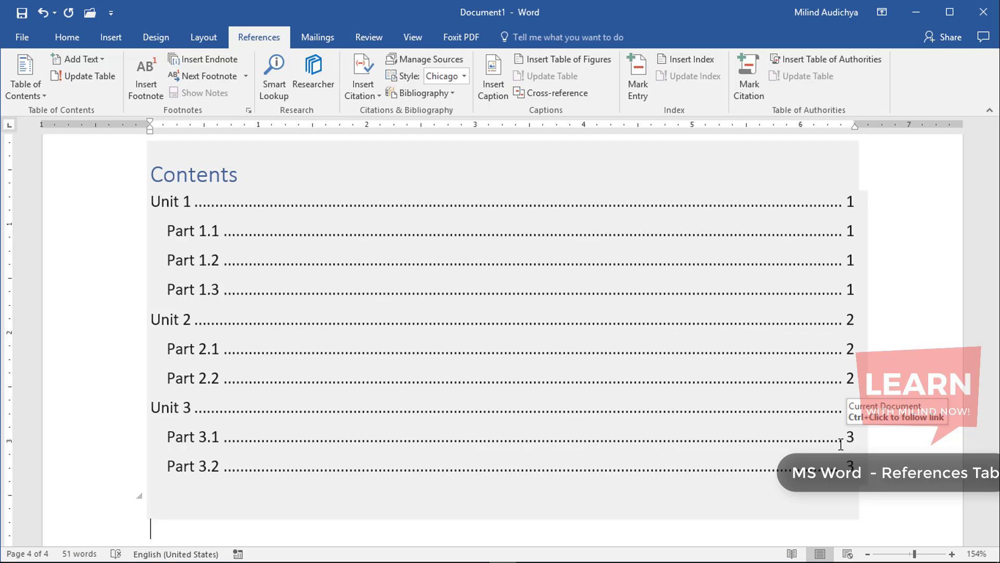
Apply Level 1 with Add Text at the top of the Contents page
scroll(840, 444, "up", 4)
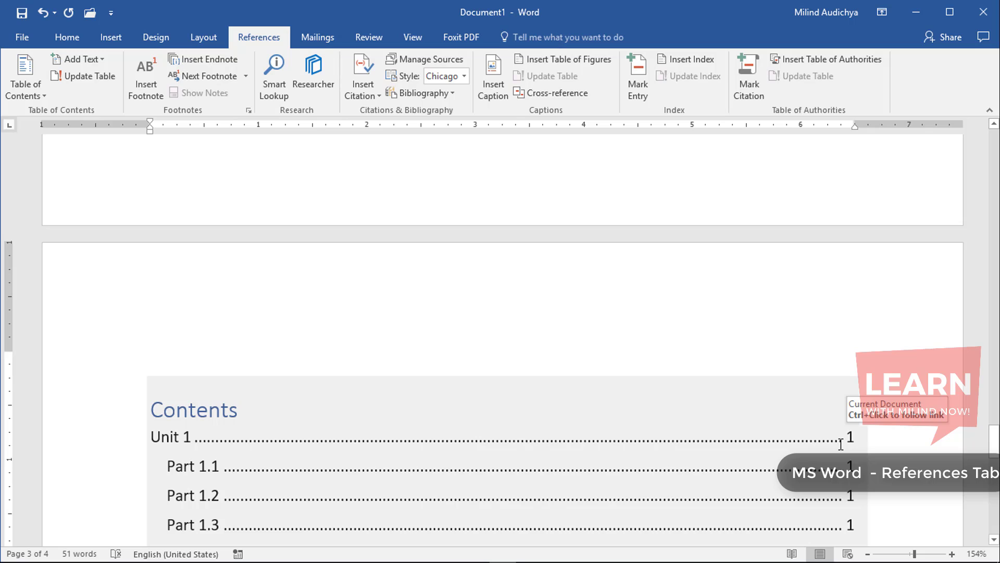
left_click(550, 318)
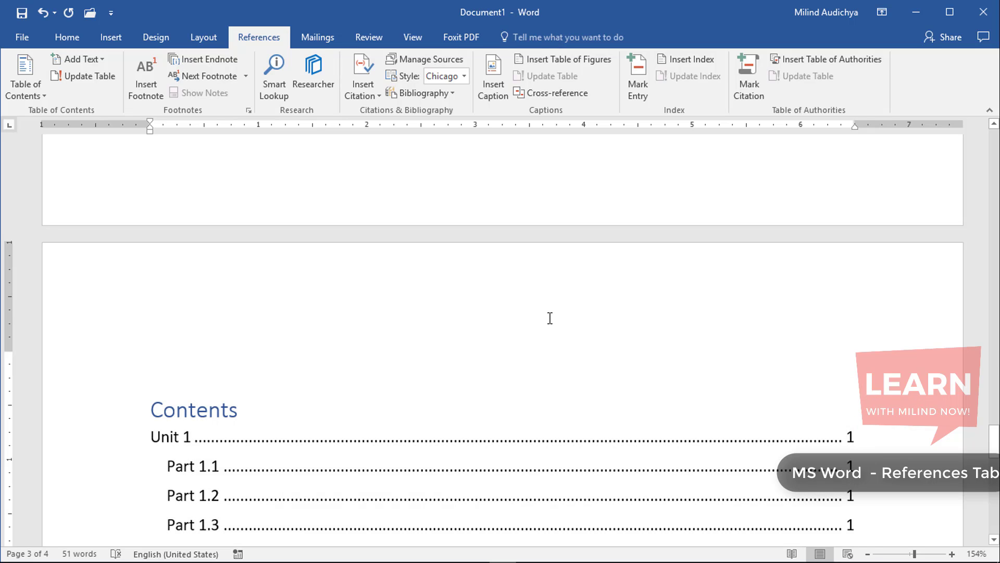
left_click(83, 59)
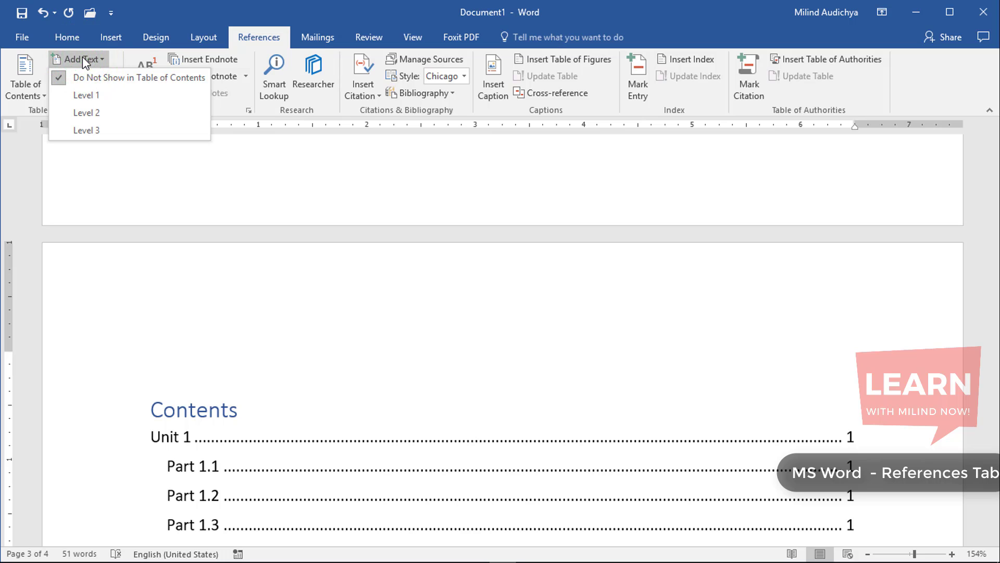
left_click(85, 95)
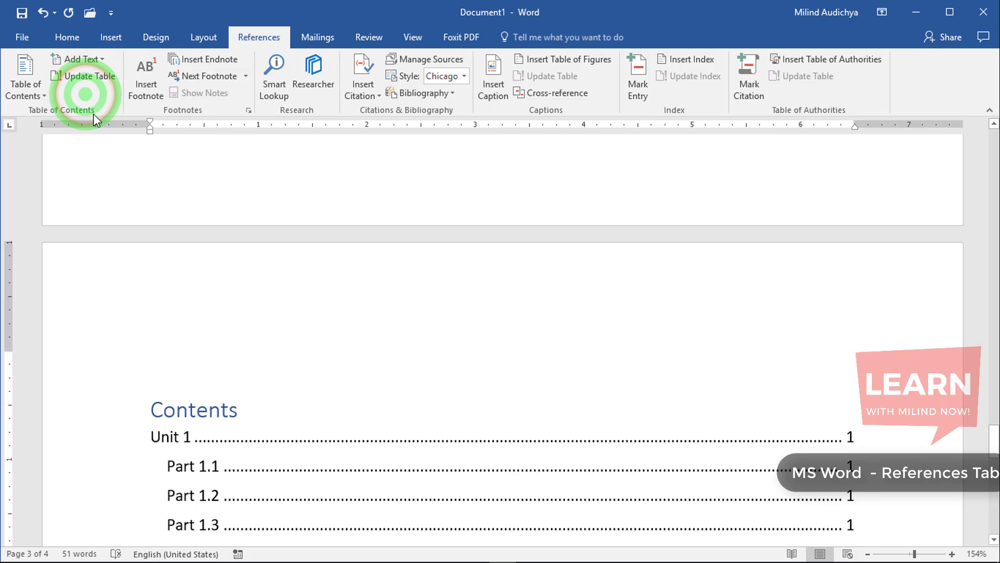
Set the Part 1.1 entry in the Contents table to Level 1 with Add Text
left_click(202, 464)
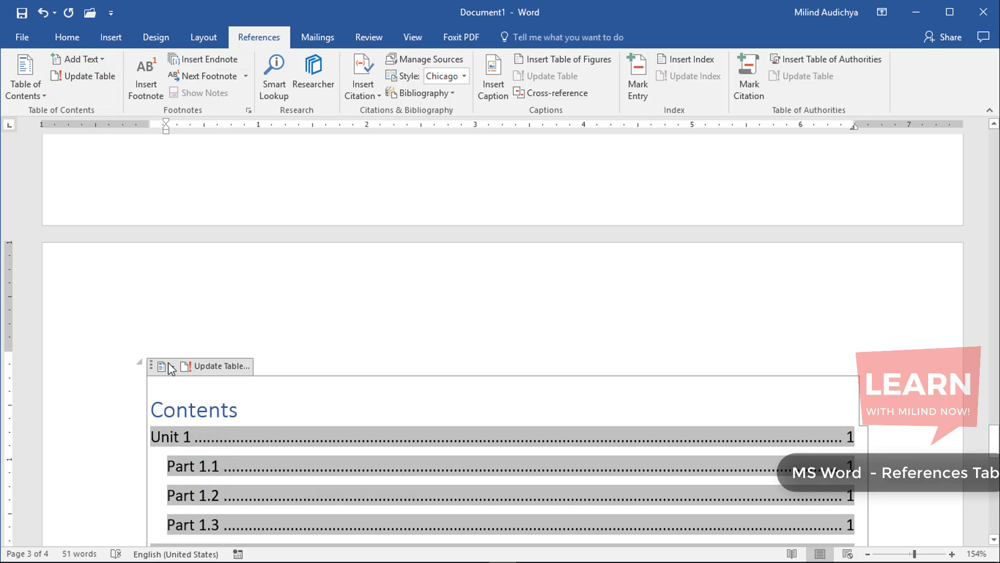
left_click(163, 368)
left_click(165, 368)
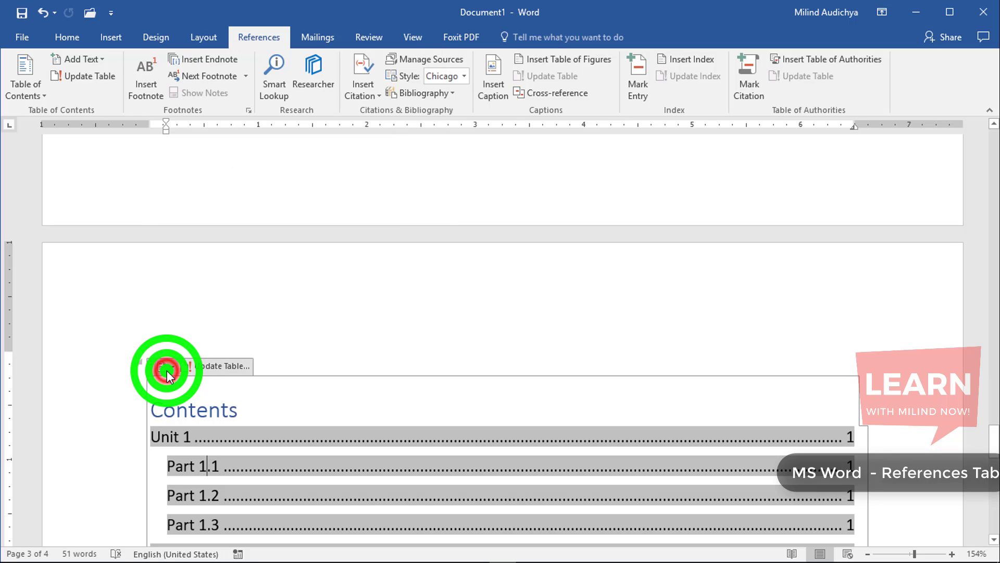
left_click(100, 60)
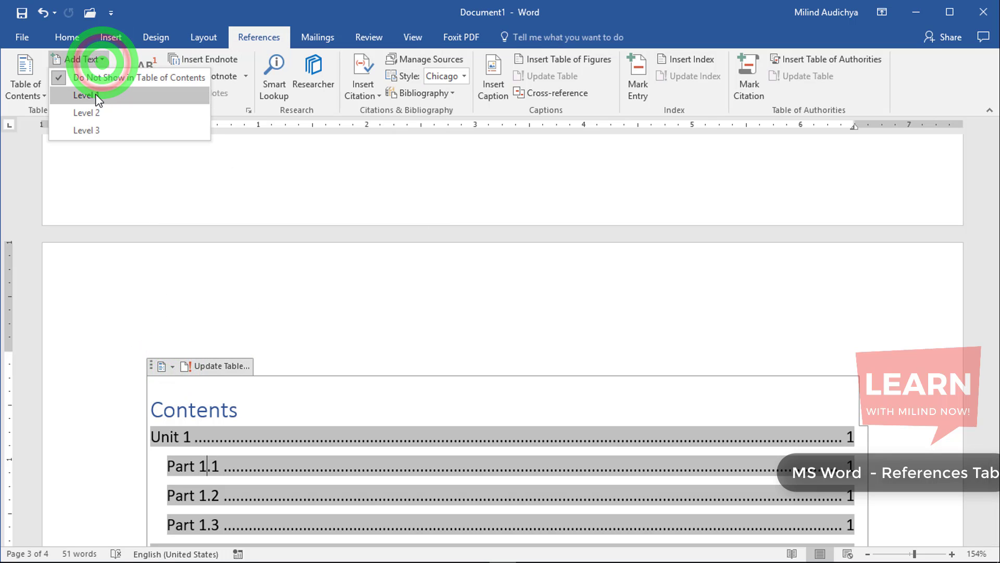
left_click(80, 97)
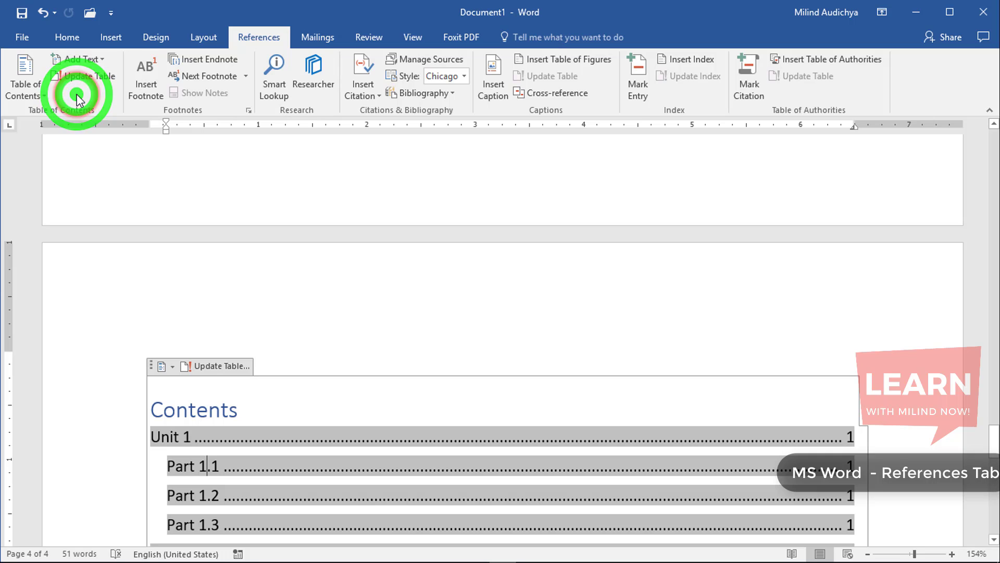
scroll(159, 302, "down", 5)
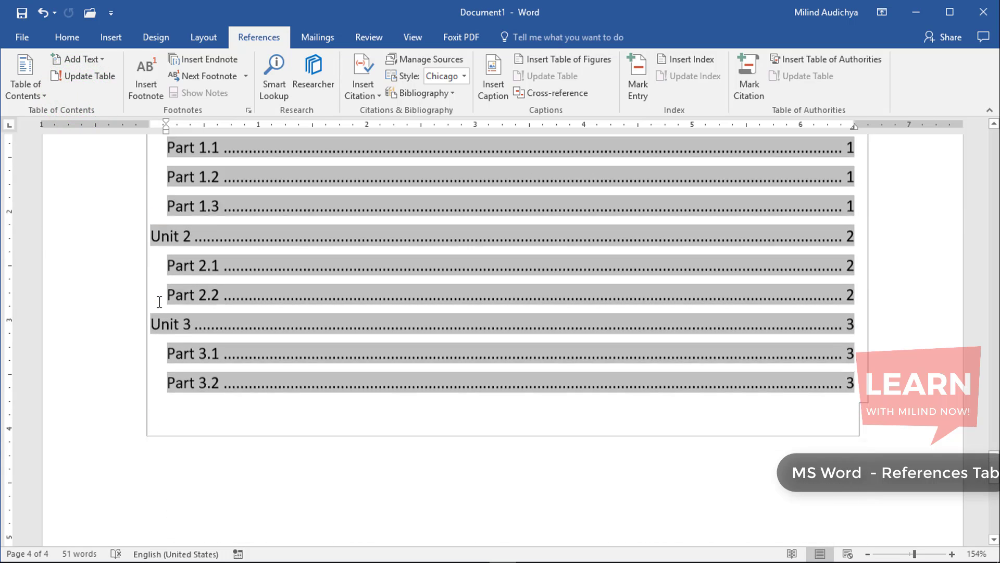
scroll(159, 302, "up", 4)
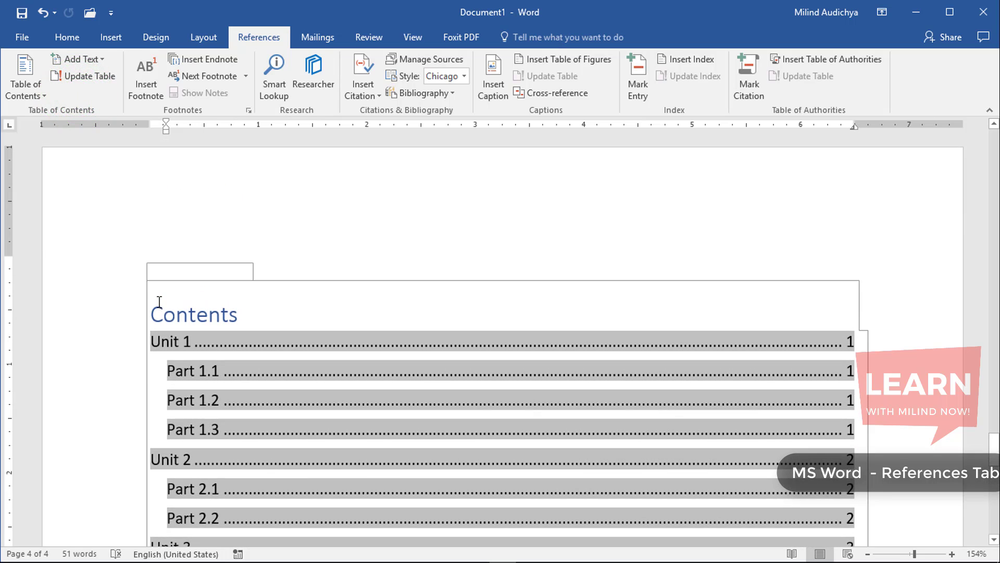
Change the Part 1.1 entry in the Contents table to Level 2 and update the table
left_click(80, 57)
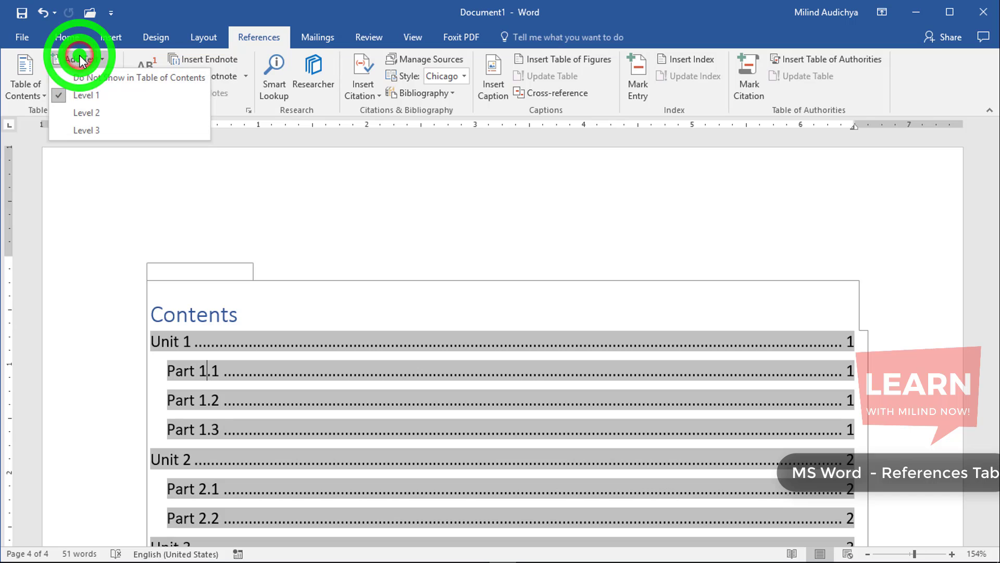
left_click(67, 119)
mouse_move(234, 297)
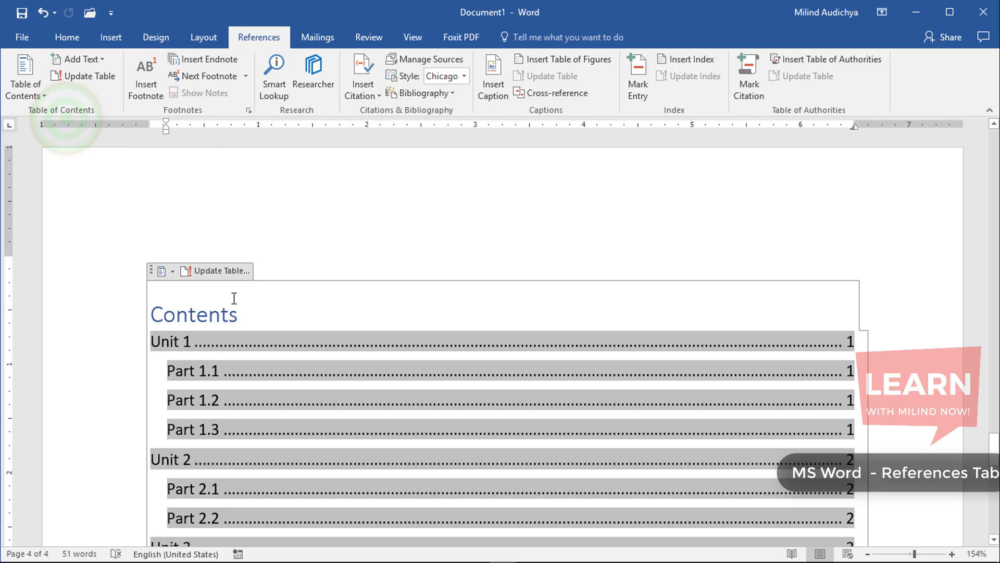
left_click(222, 272)
key("Return")
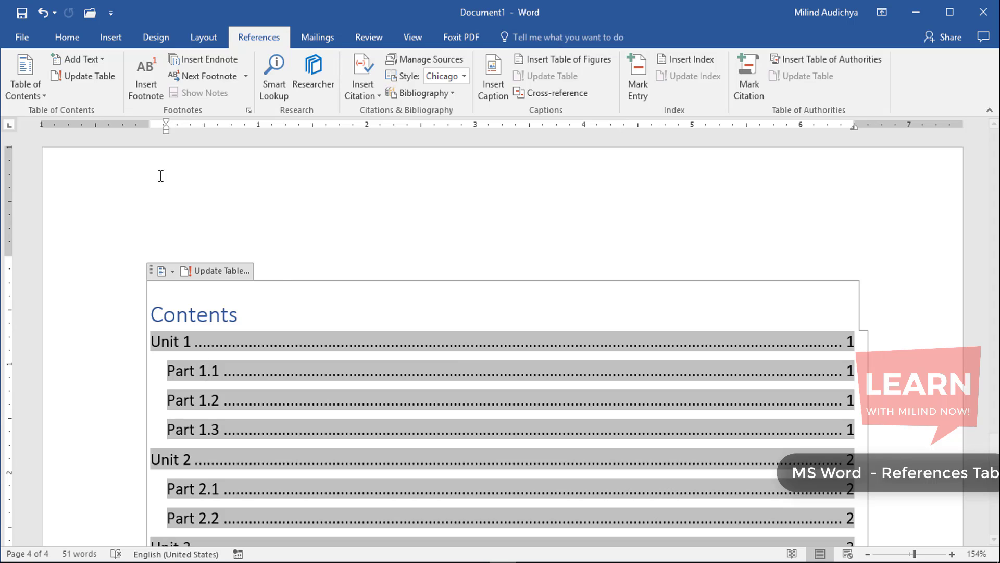
Set the Part 1.1 entry in the Contents table to Do Not Show in Table of Contents
left_click(67, 64)
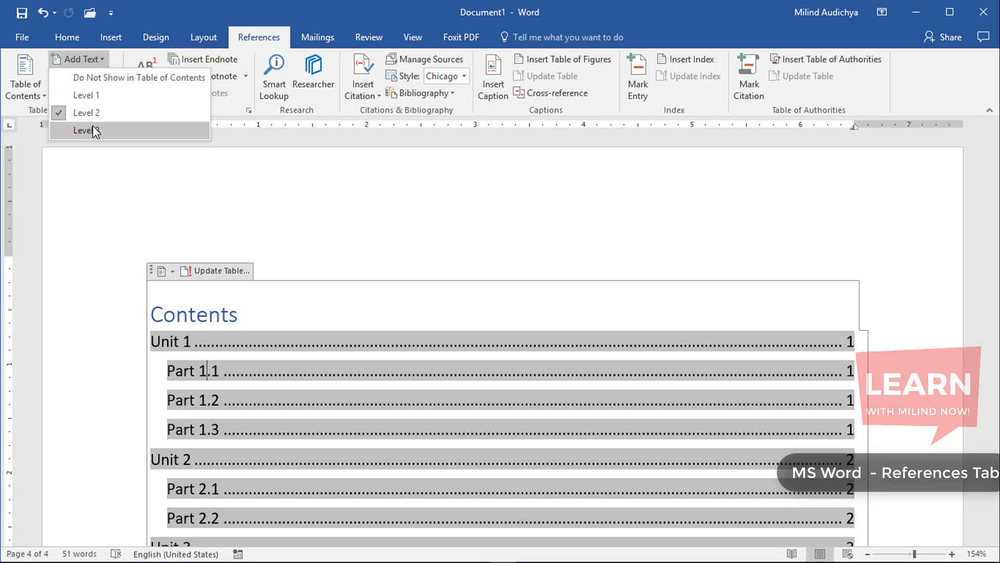
left_click(73, 72)
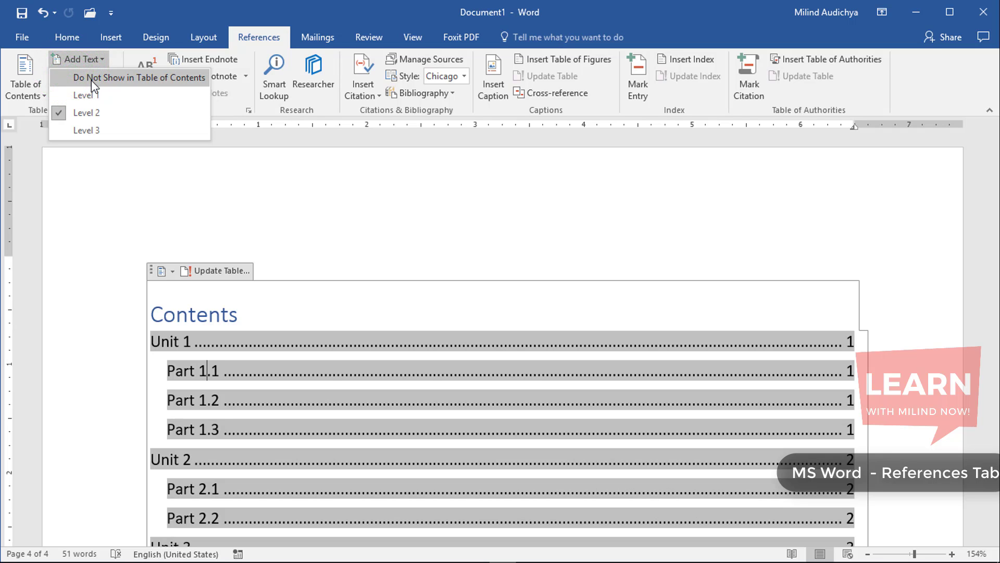
left_click(92, 82)
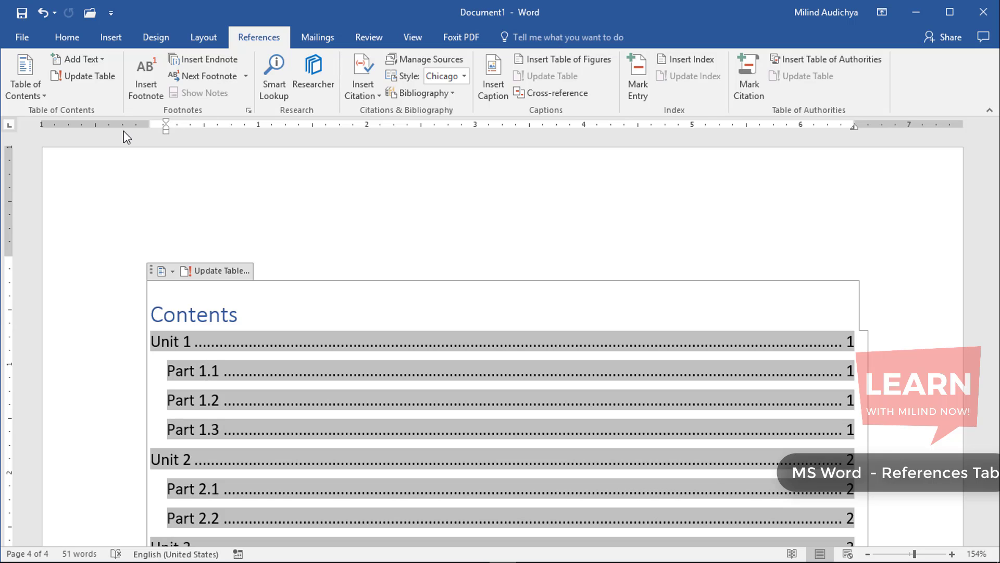
Update only the page numbers in the Contents table
left_click(93, 71)
key("Return")
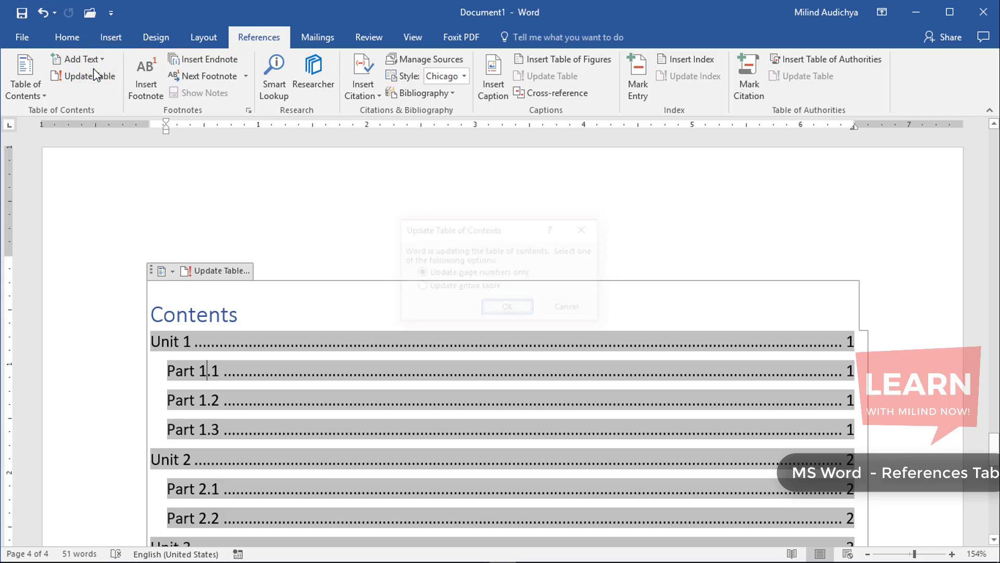
scroll(304, 346, "down", 5)
scroll(303, 346, "down", 1)
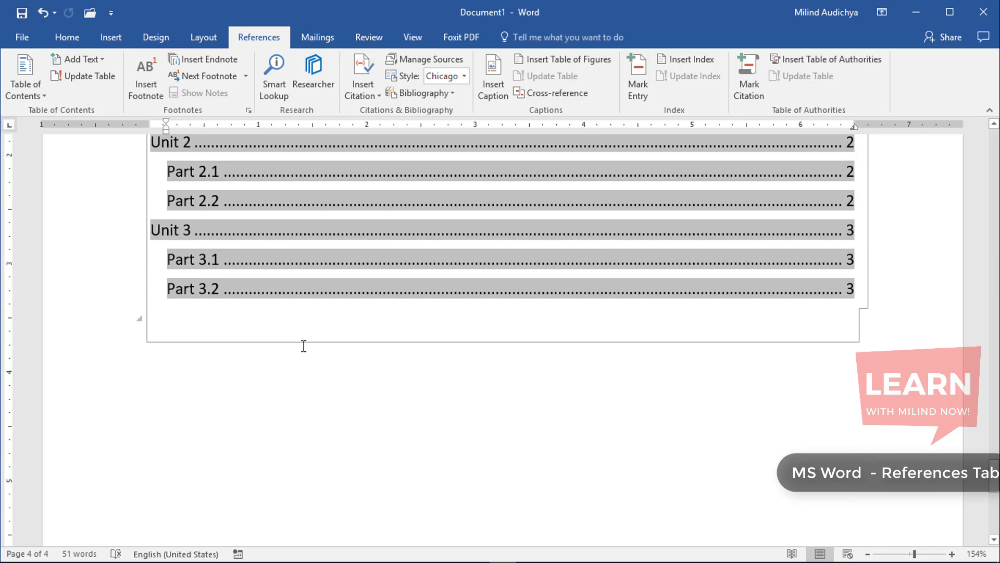
Insert a page break before the Unit 1 heading to add a blank first page and return to that page
scroll(304, 346, "up", 8)
scroll(304, 346, "up", 15)
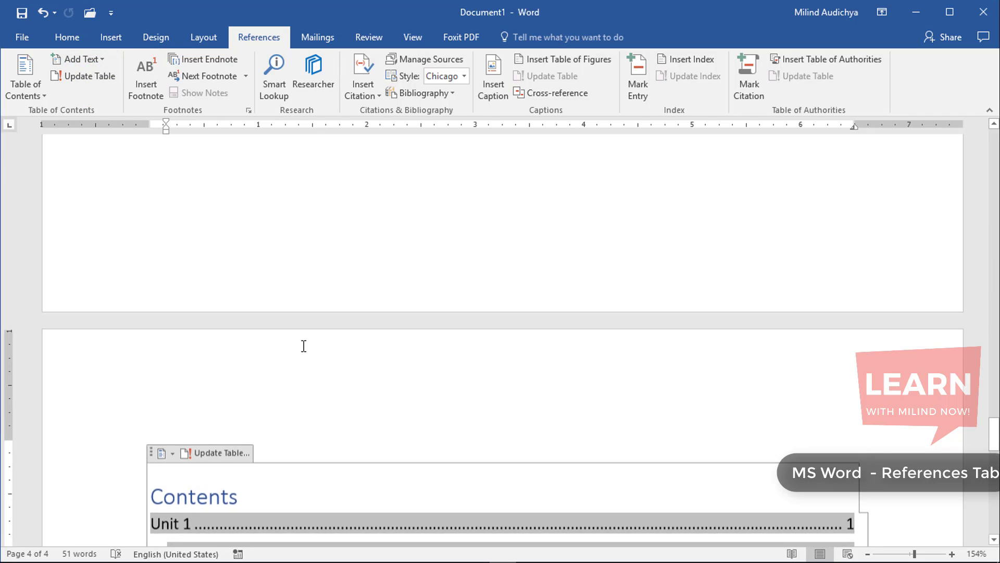
scroll(303, 345, "up", 10)
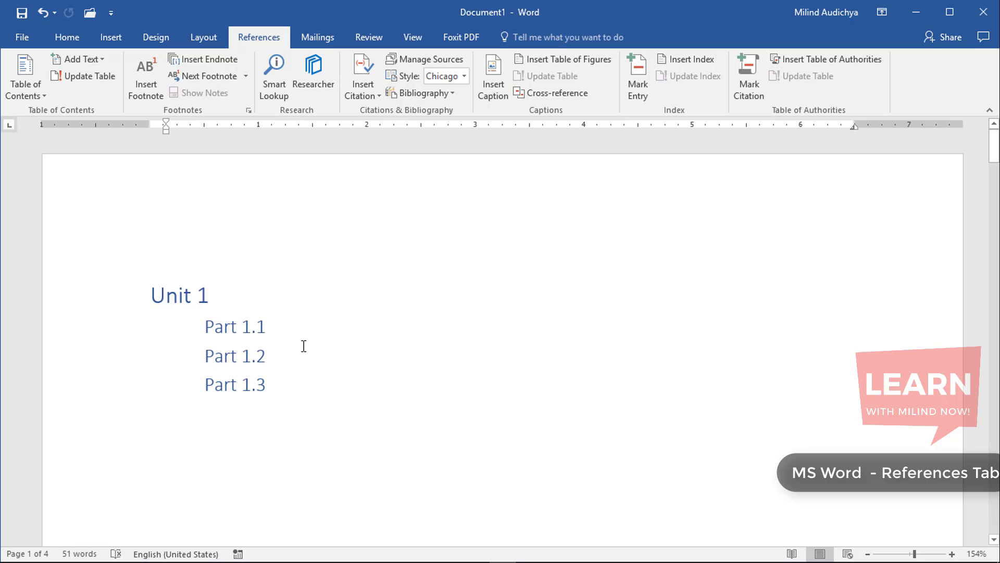
scroll(304, 346, "down", 20)
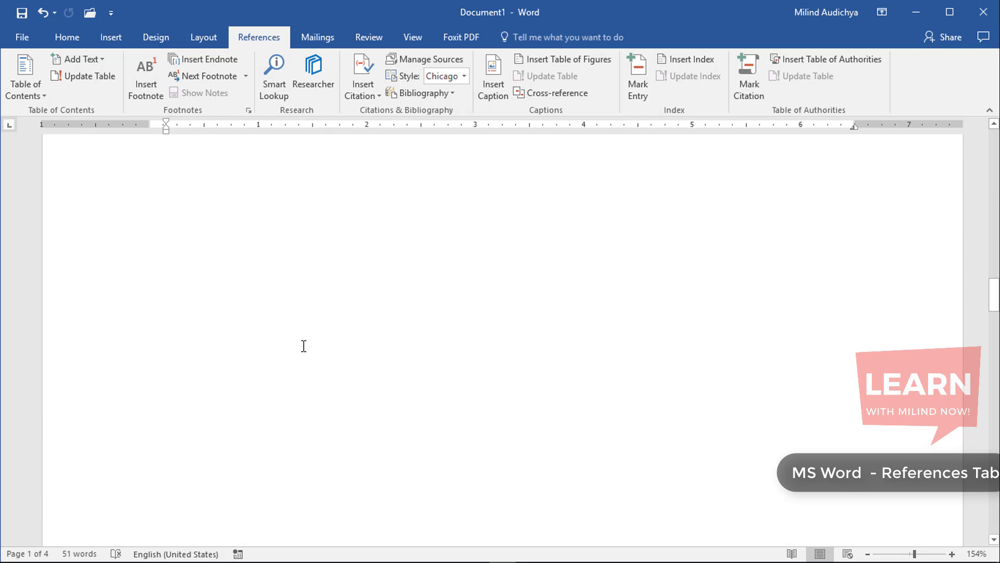
scroll(303, 346, "down", 10)
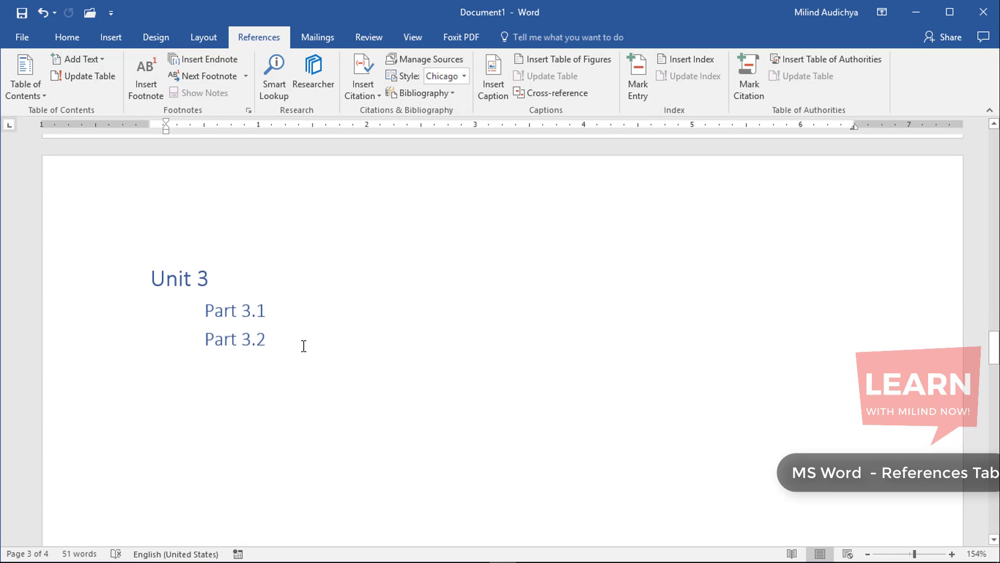
scroll(303, 346, "up", 2)
scroll(304, 346, "down", 3)
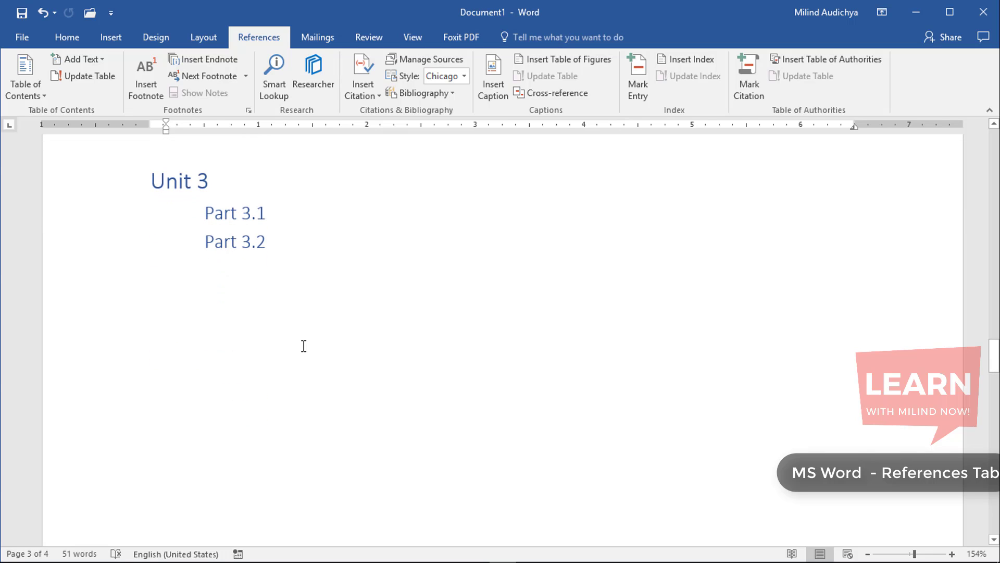
left_click(304, 346)
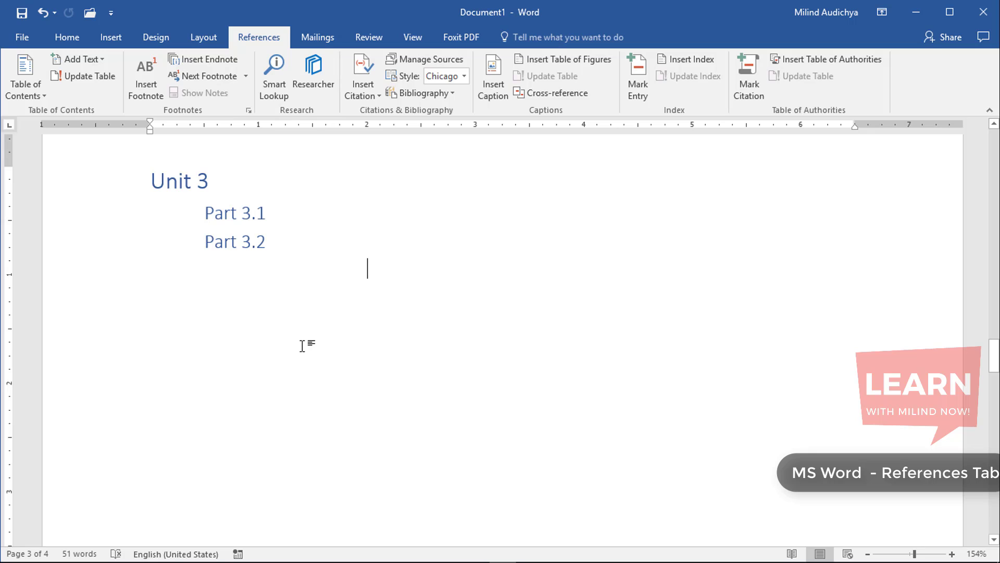
key("Up")
key("Up")
key("Up")
key("Up")
key("Up")
key("Up")
key("Up")
key("Up")
key("Up")
key("Up")
key("Up")
key("Up")
key("Up")
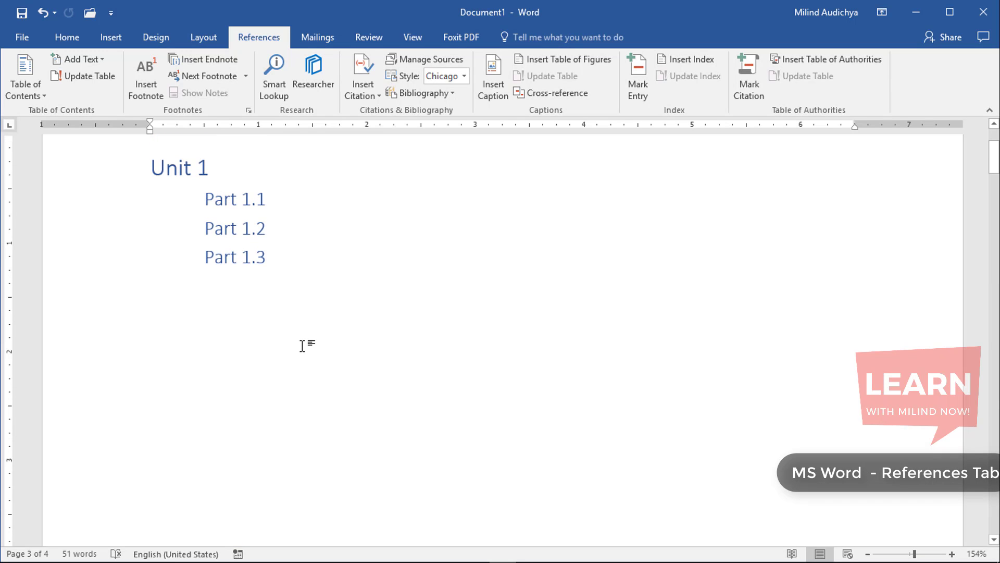
key("Home")
key("ctrl+Return")
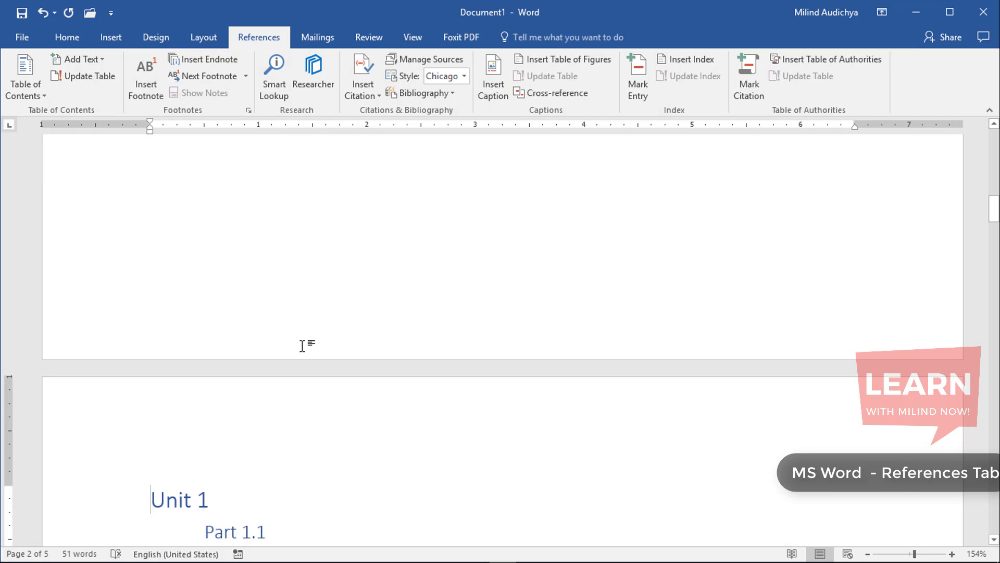
key("Up")
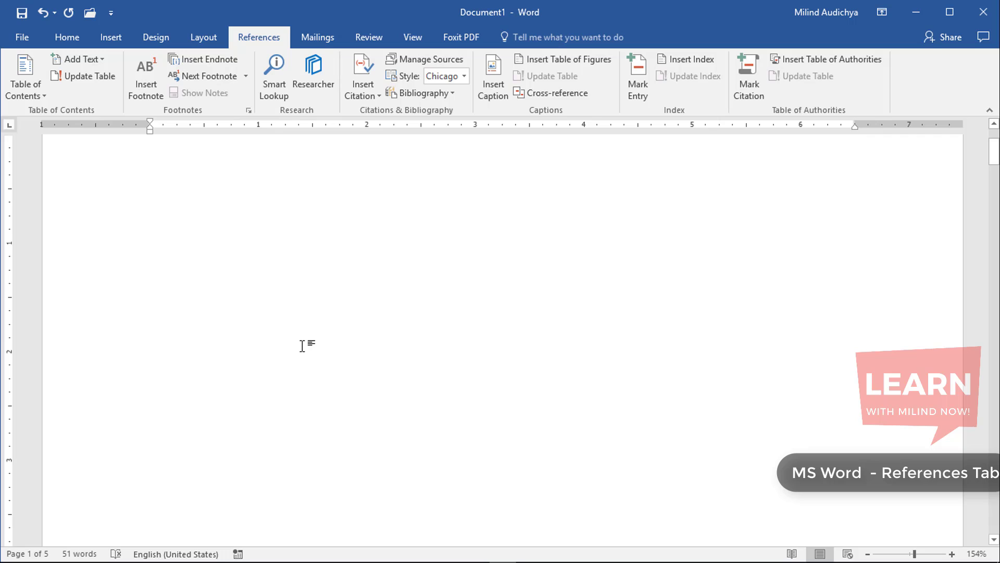
Open Help and look up the resume template article in the Templates & forms topic, down to its paragraph about the table layout
key("F1")
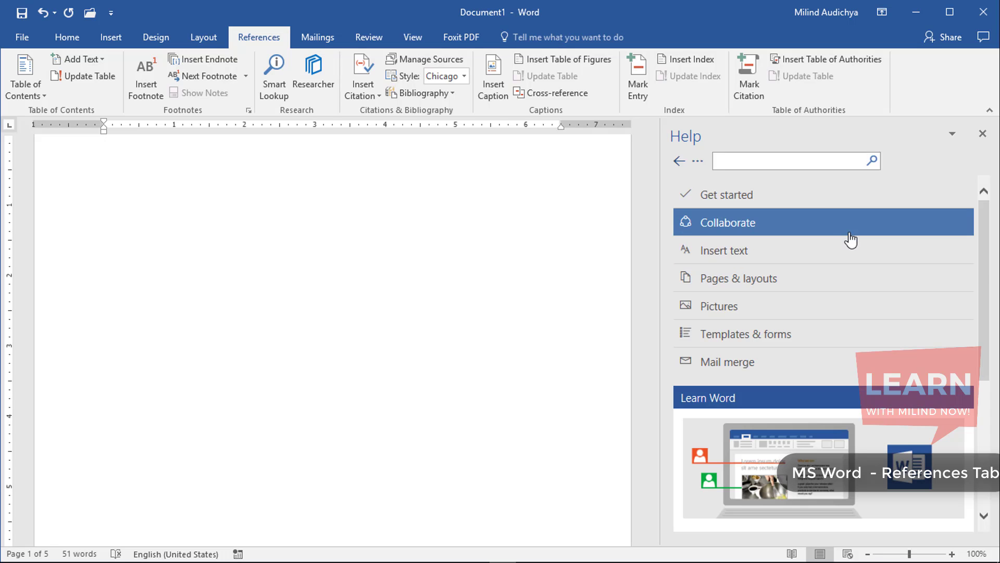
scroll(850, 240, "down", 4)
scroll(850, 239, "down", 1)
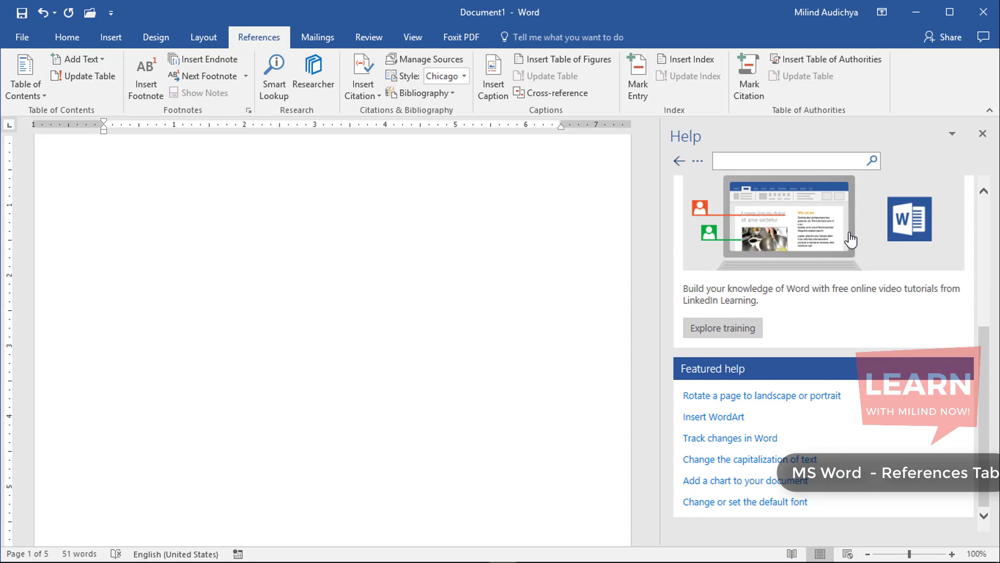
scroll(850, 239, "up", 5)
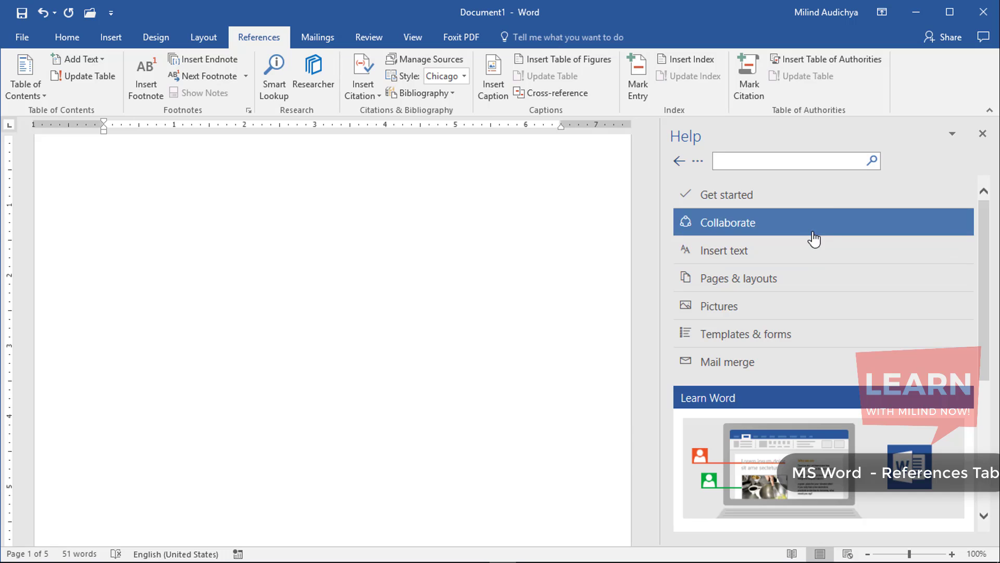
left_click(776, 331)
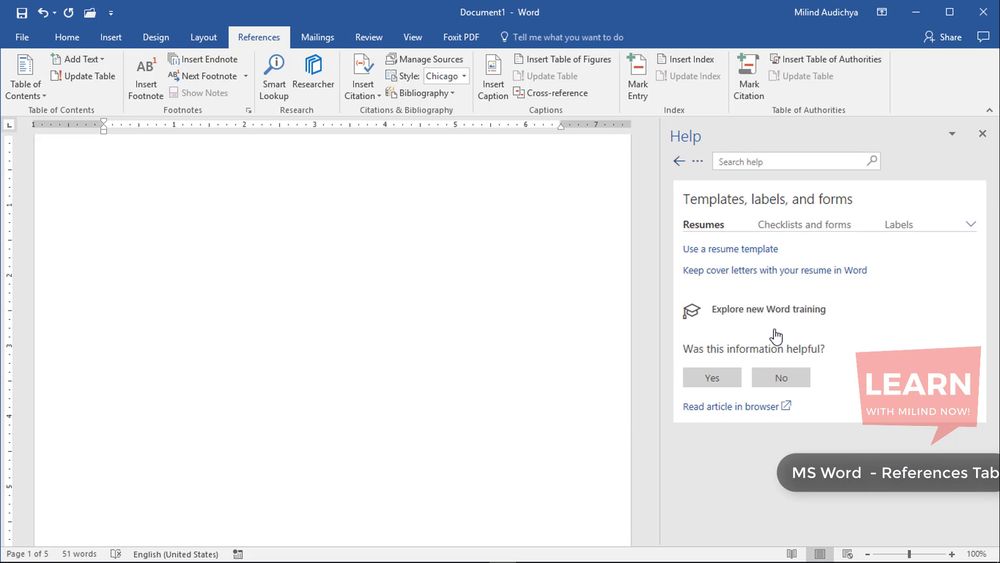
left_click(805, 228)
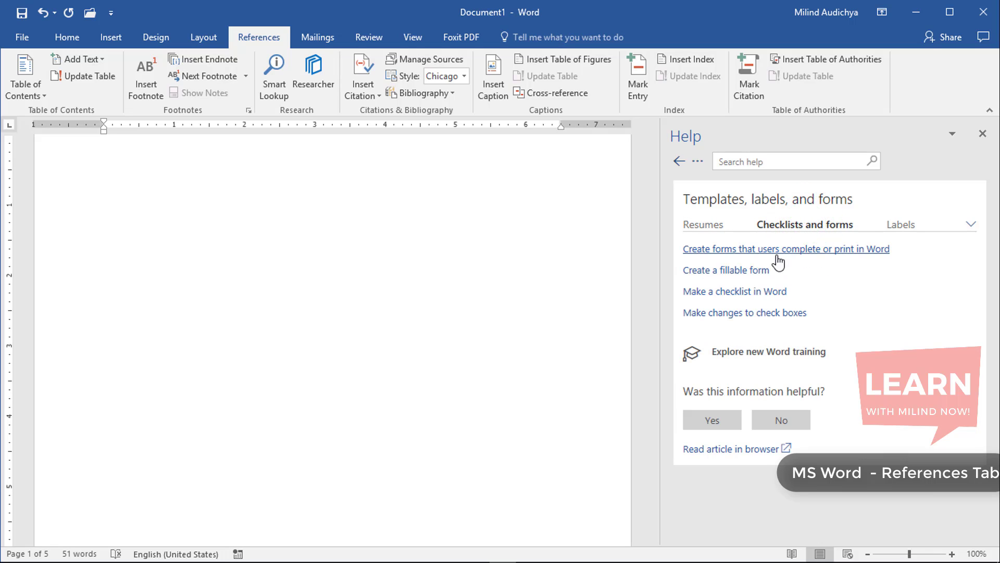
left_click(723, 229)
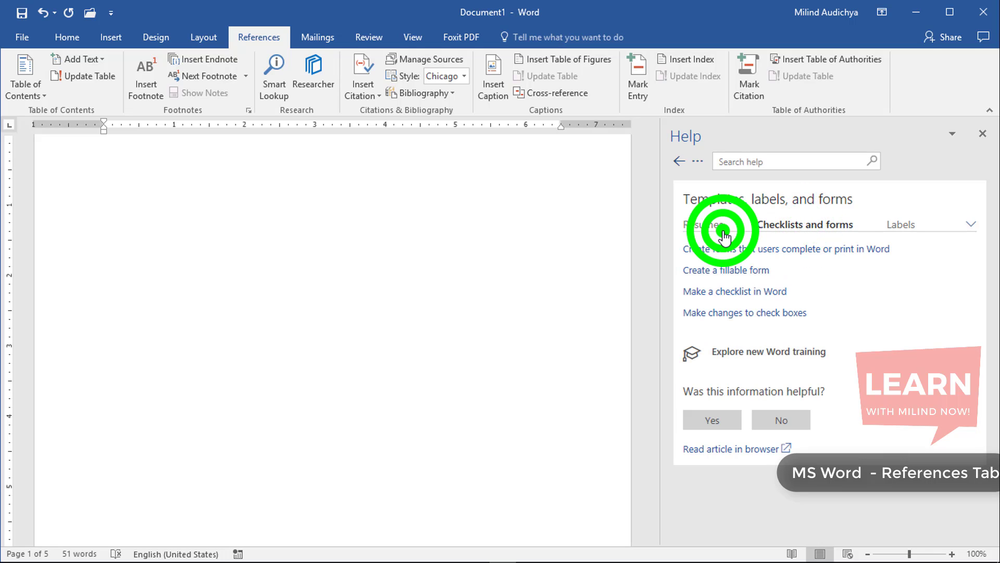
left_click(729, 250)
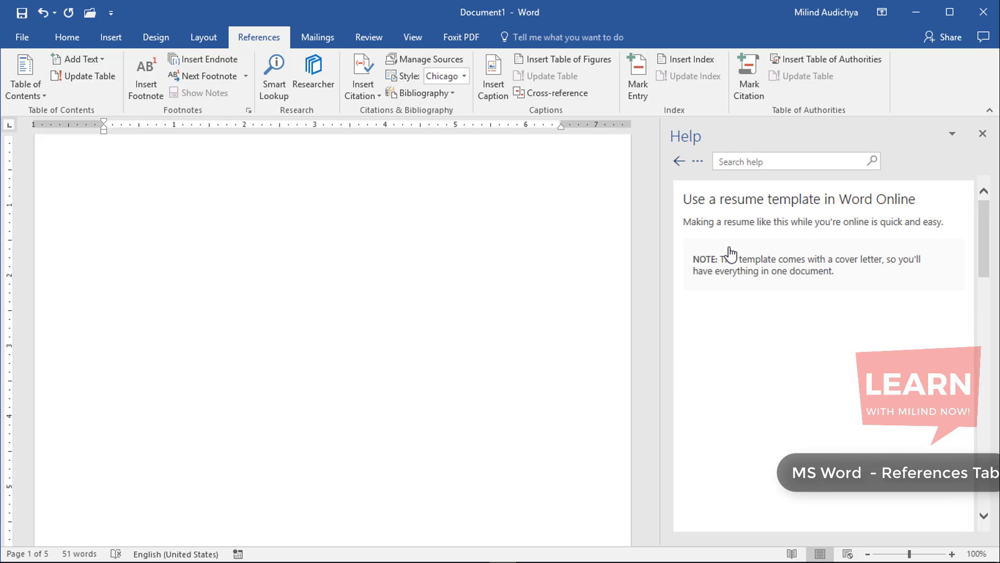
scroll(791, 359, "down", 1)
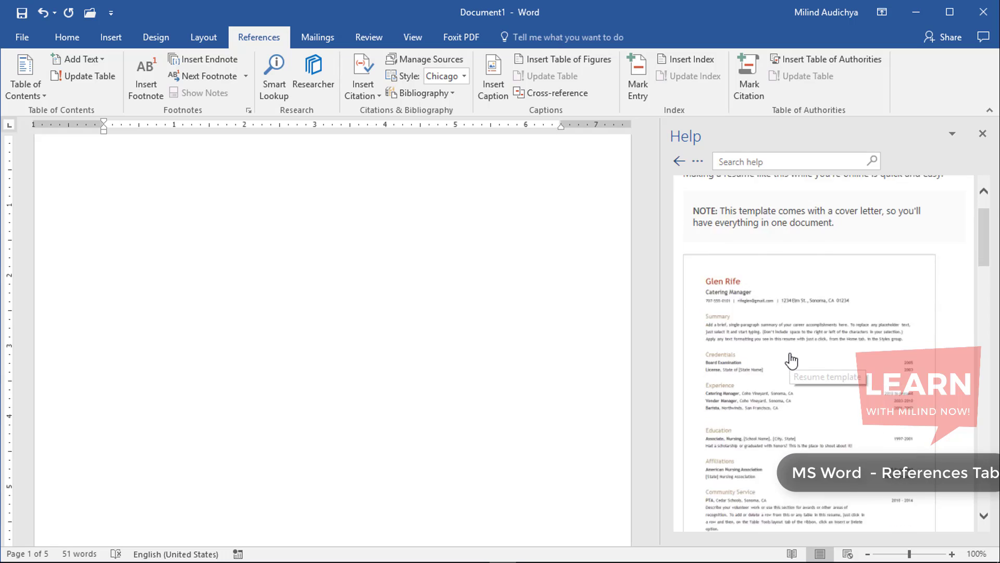
scroll(792, 359, "down", 12)
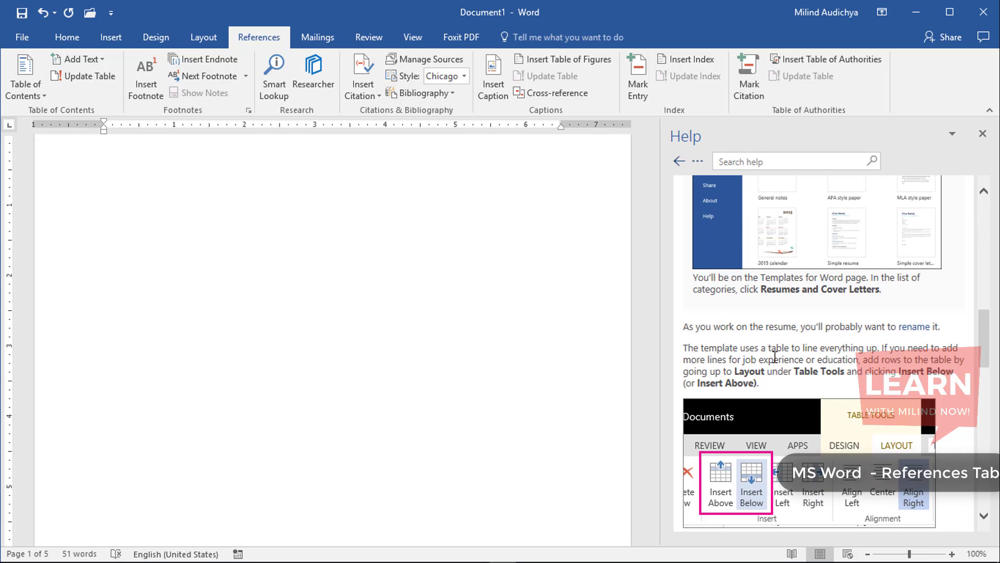
Copy the Help paragraph beginning "The template uses a table to line everything up" into the document above the Unit 1 heading
left_click_drag(684, 349, 761, 387)
key("ctrl+c")
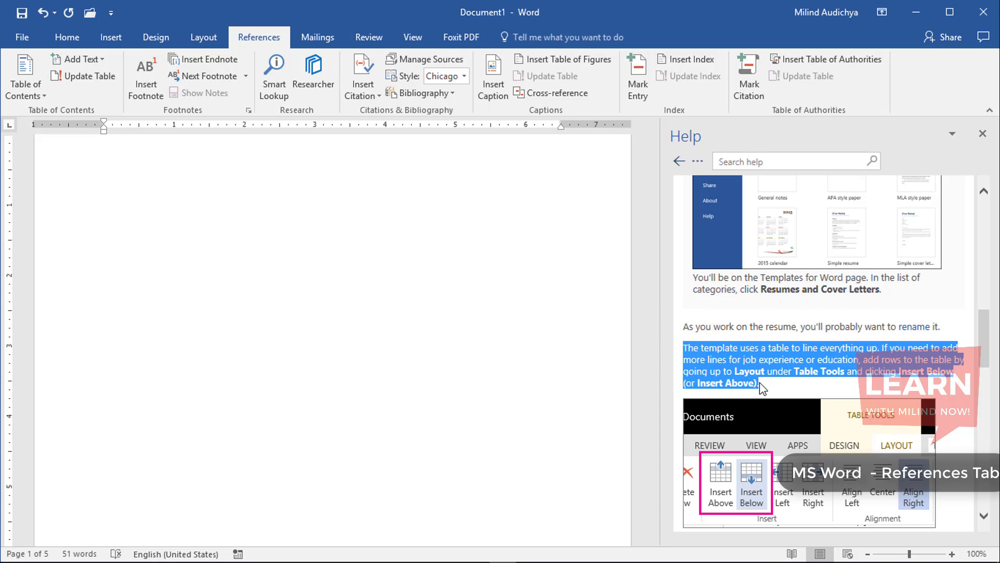
left_click(339, 245)
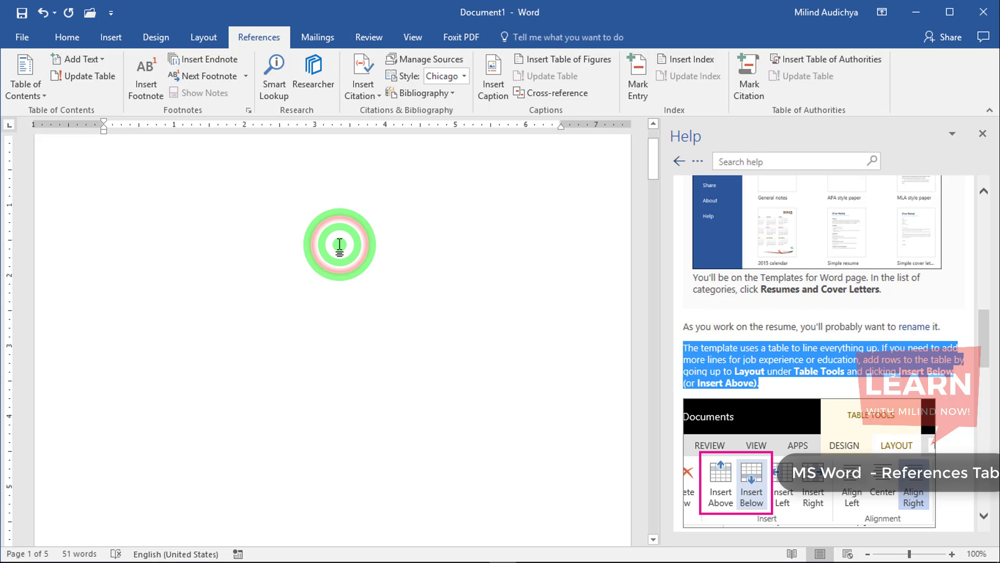
key("ctrl+v")
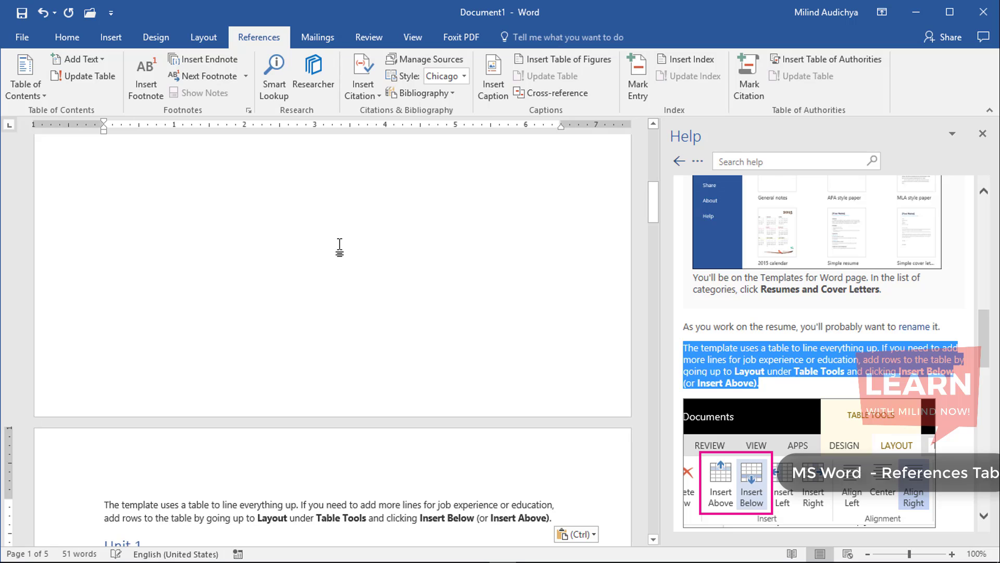
Remove the page break above the pasted paragraph and insert one between the paragraph and the Unit 1 heading
scroll(339, 245, "down", 2)
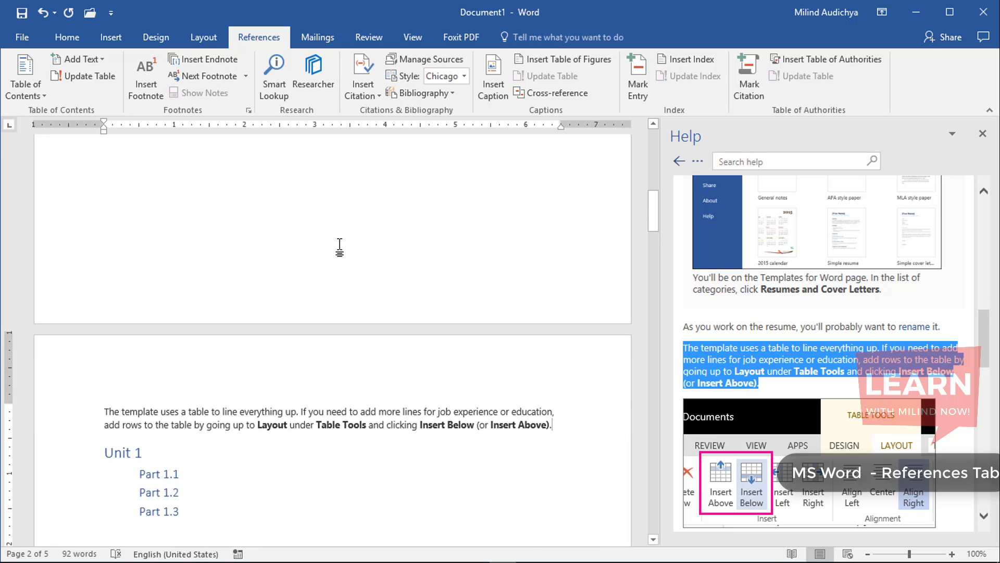
left_click(339, 244)
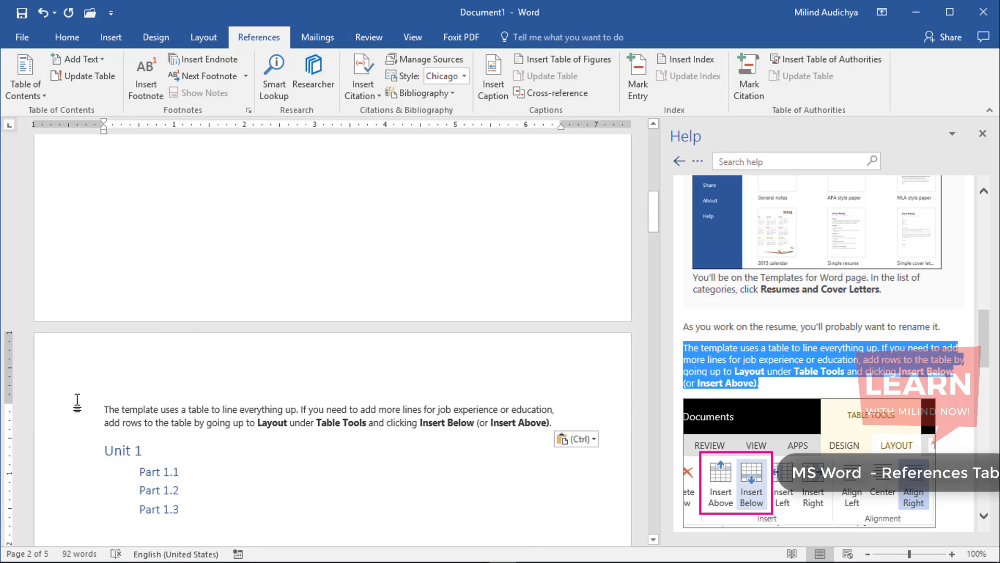
left_click(100, 407)
left_click(106, 409)
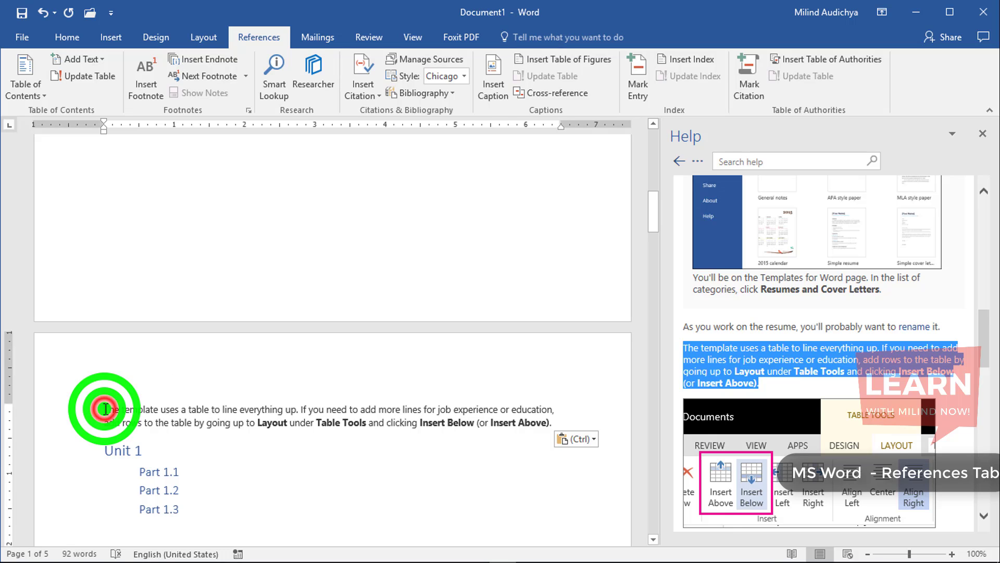
key("BackSpace")
key("Down")
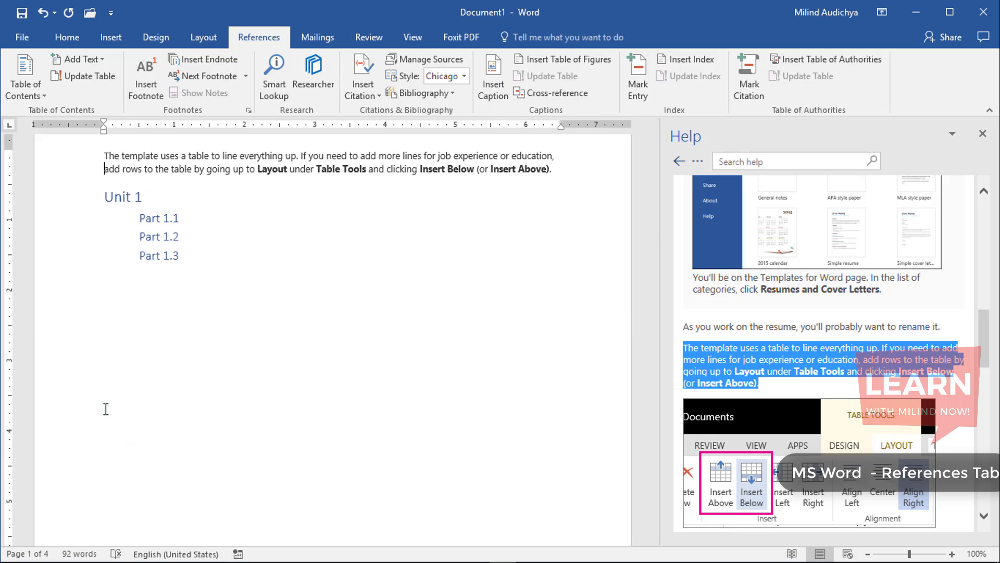
key("Down")
key("ctrl+Return")
Paste a second copy of the template paragraph directly below the first one on page 1
key("Up")
key("Up")
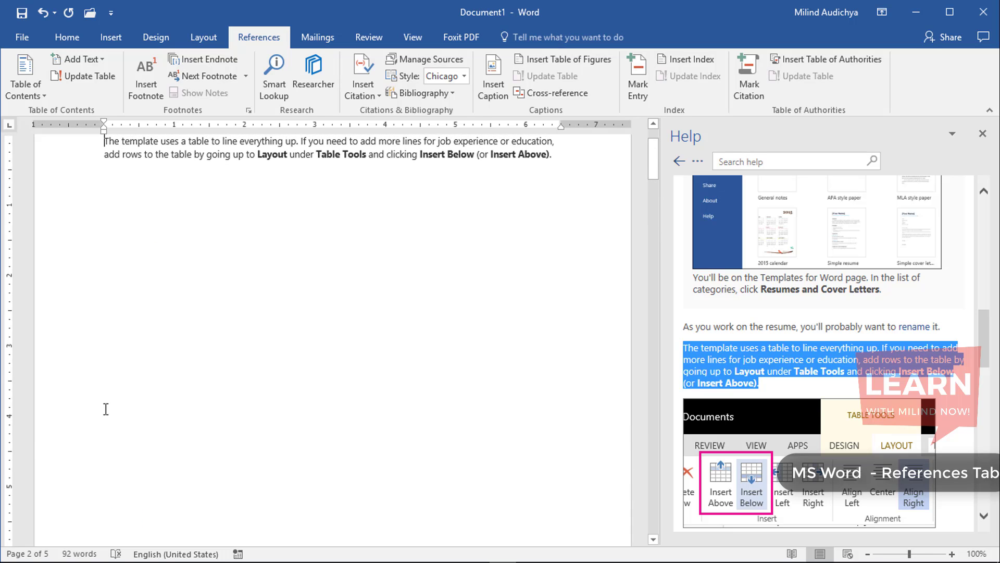
key("Down")
key("ctrl+v")
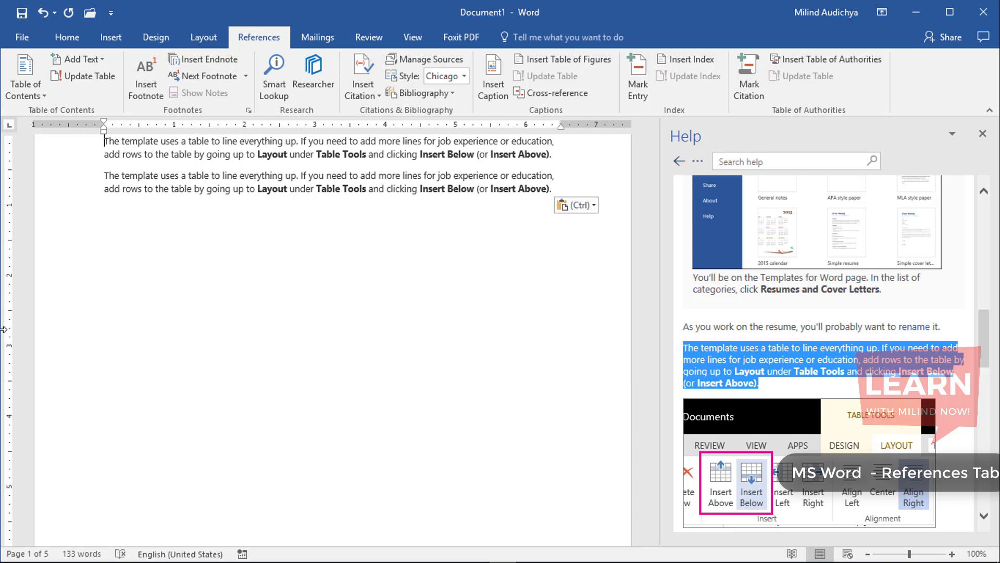
Insert a footnote after the word "Layout" in the first paragraph with the text "Example etc....." and return to the body text
left_click(239, 145)
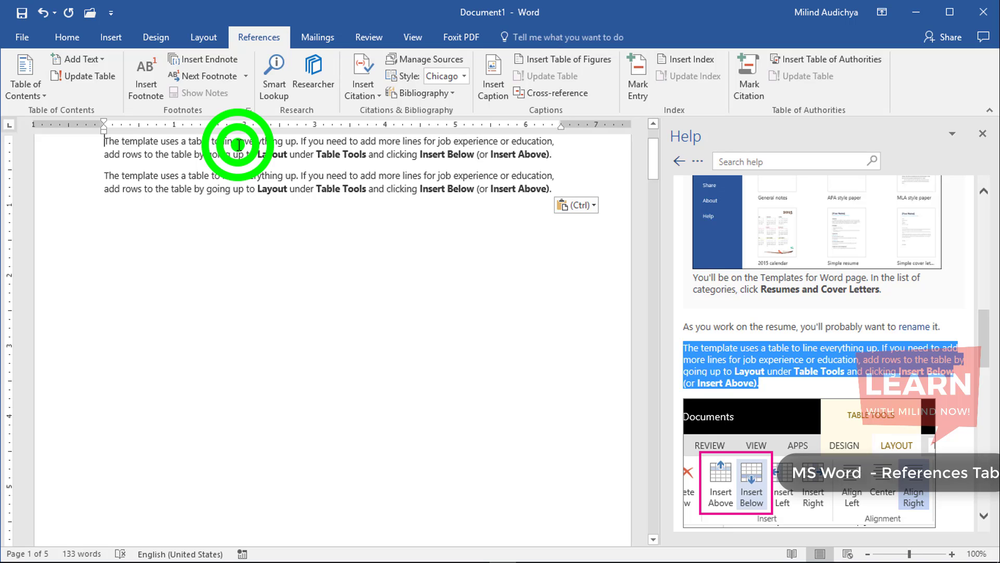
left_click(285, 155)
left_click(286, 156)
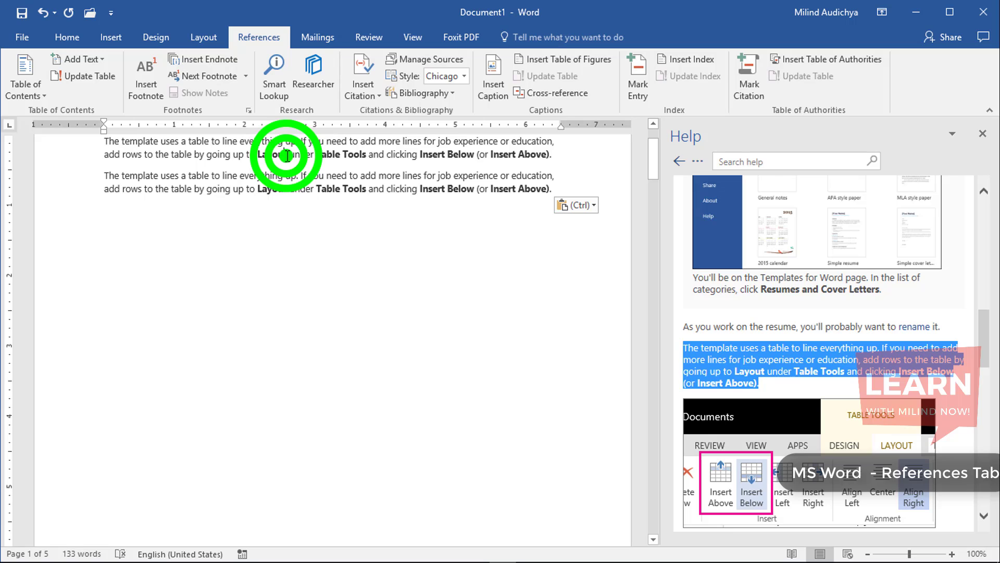
left_click(160, 62)
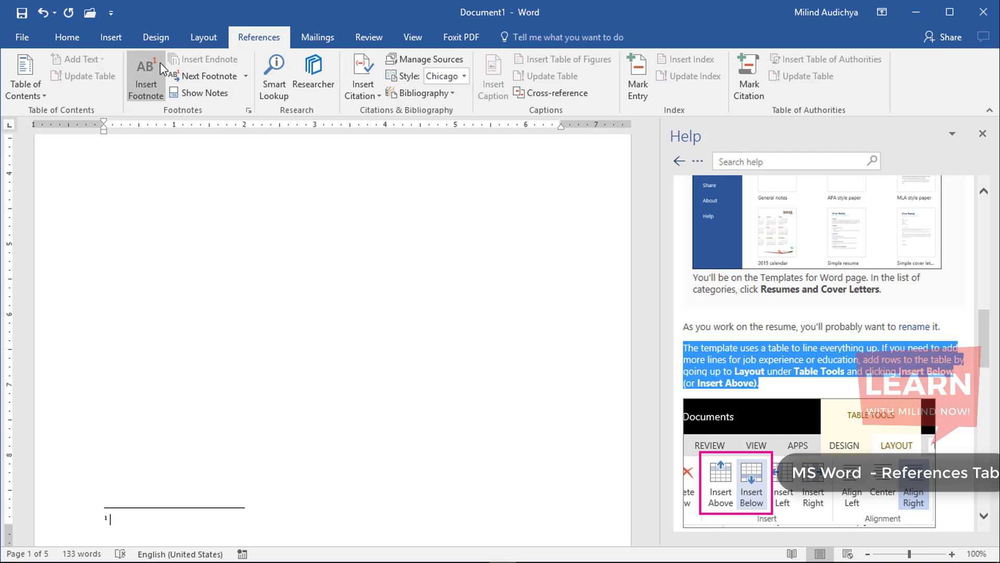
type("example ey")
key("BackSpace")
type("tc.....")
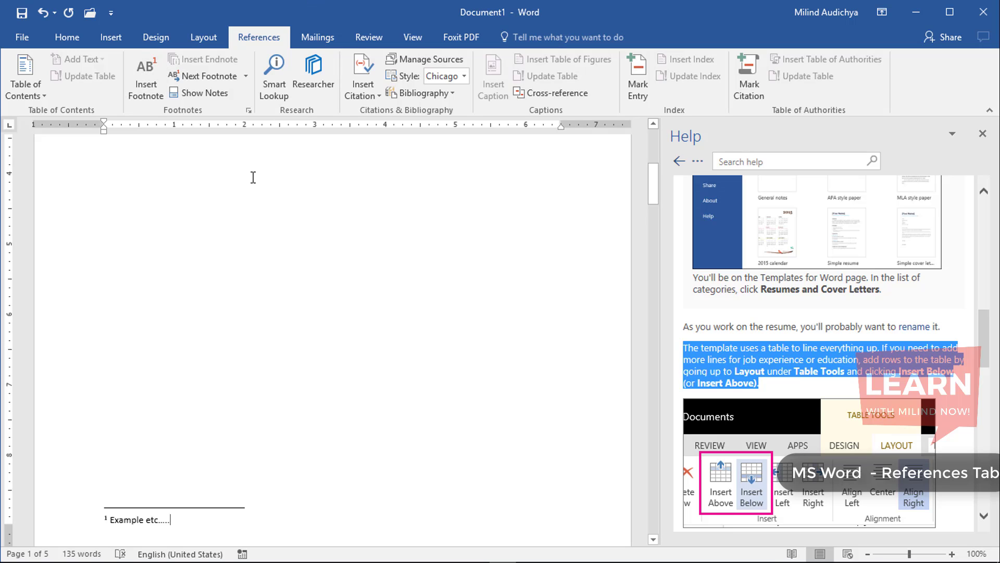
scroll(252, 176, "up", 10)
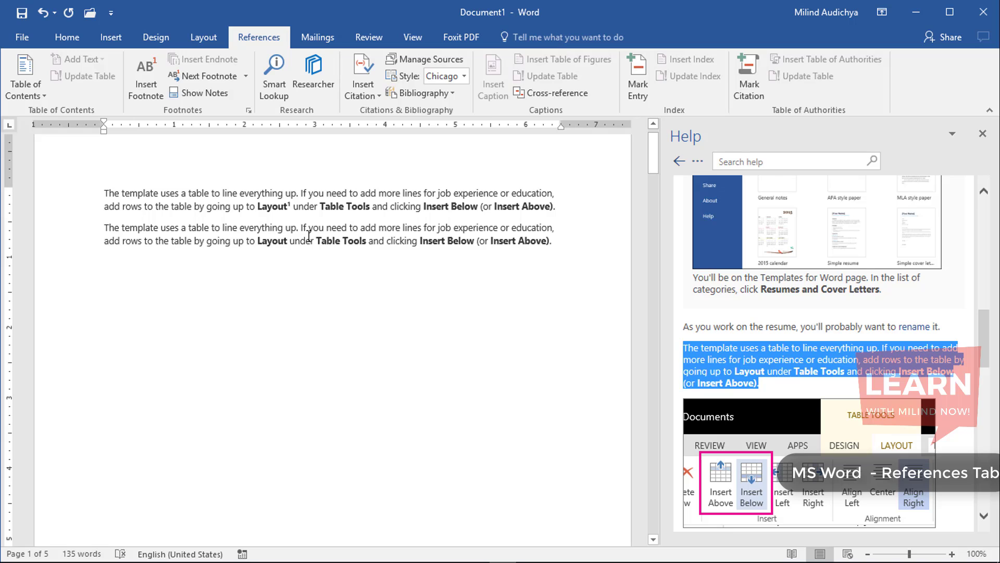
left_click(344, 207)
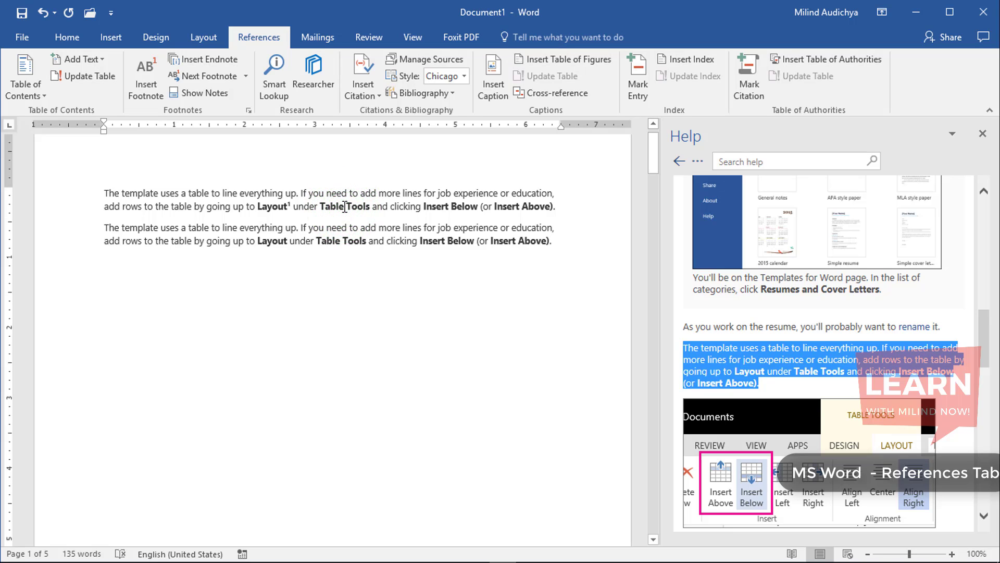
Insert an endnote after the word "Table" in the first paragraph with the text "nn,,hkgk" and return to page 1
left_click(227, 61)
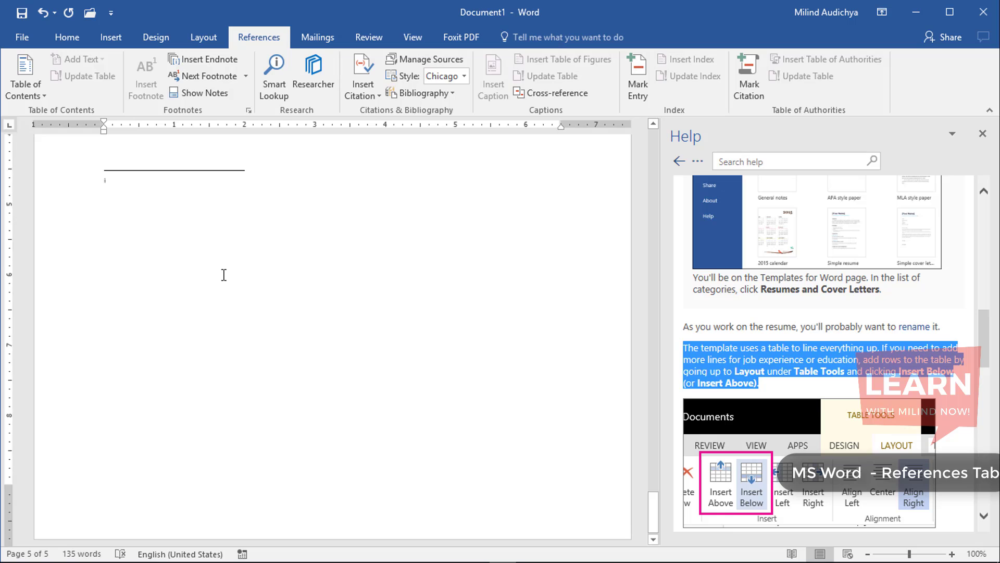
scroll(224, 274, "up", 10)
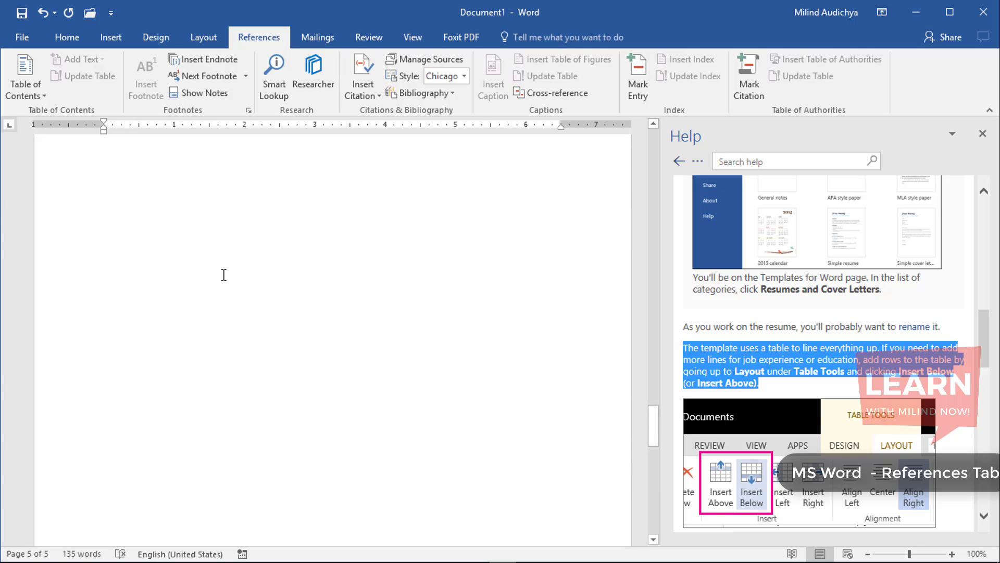
scroll(224, 274, "up", 15)
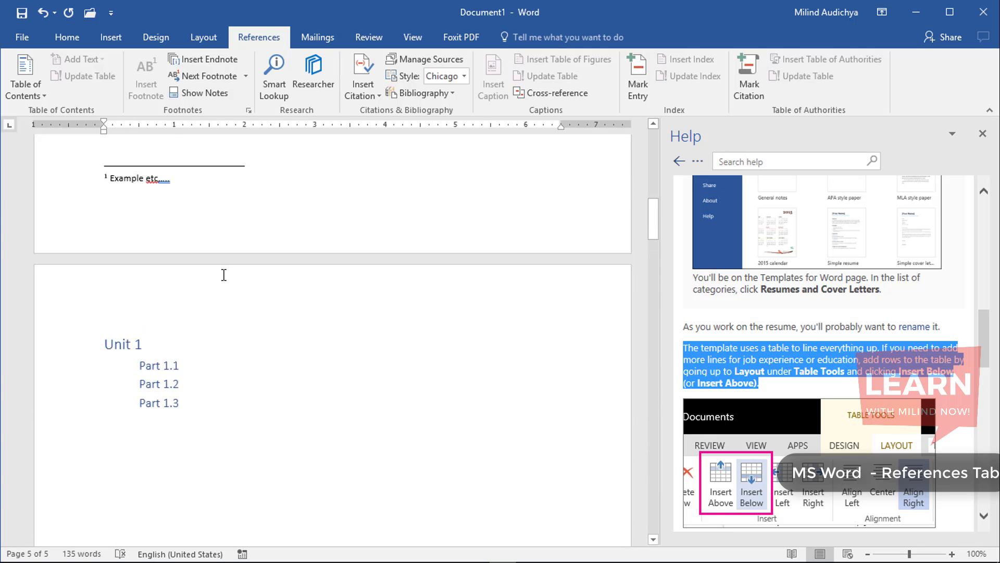
scroll(224, 275, "up", 10)
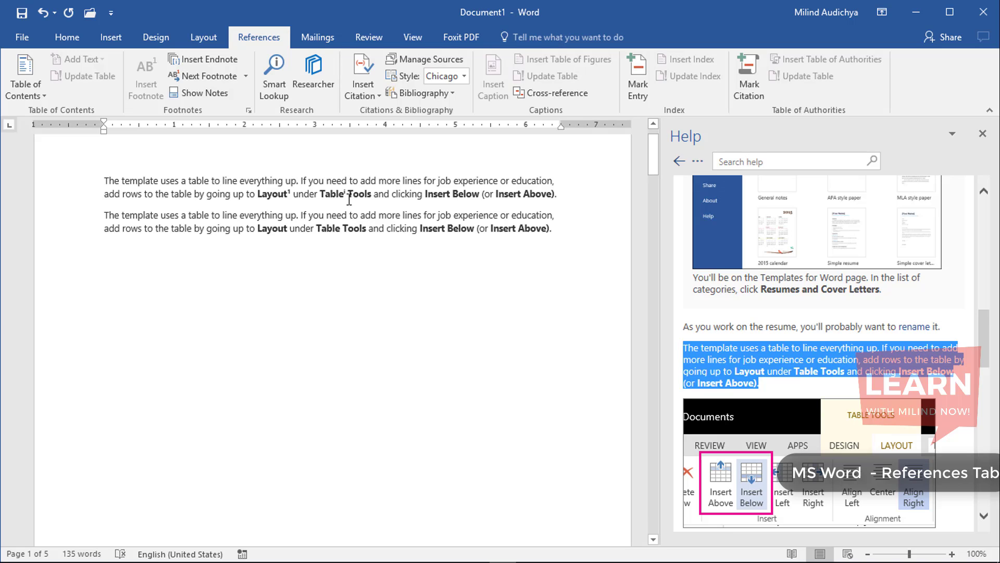
scroll(349, 199, "down", 20)
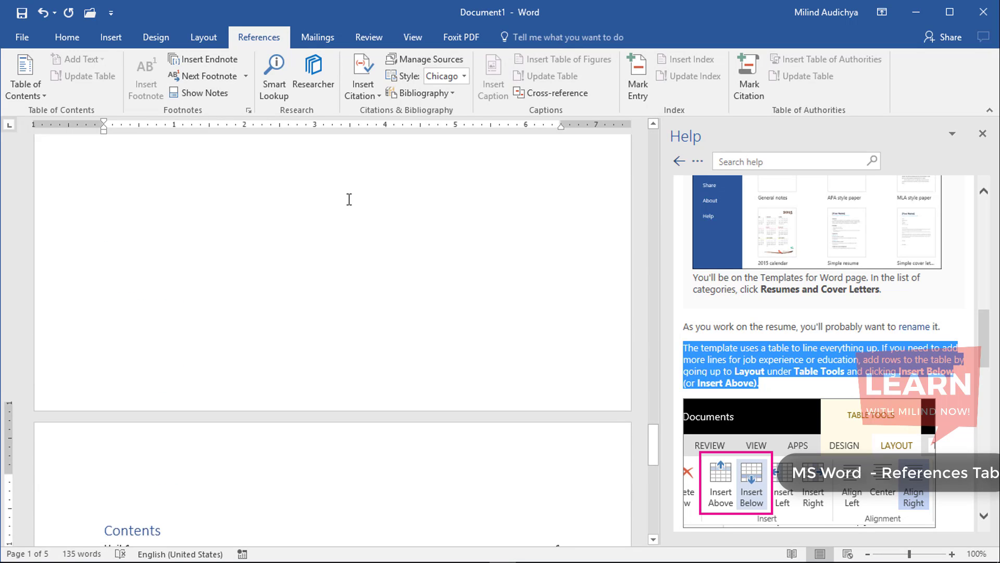
scroll(349, 199, "down", 2)
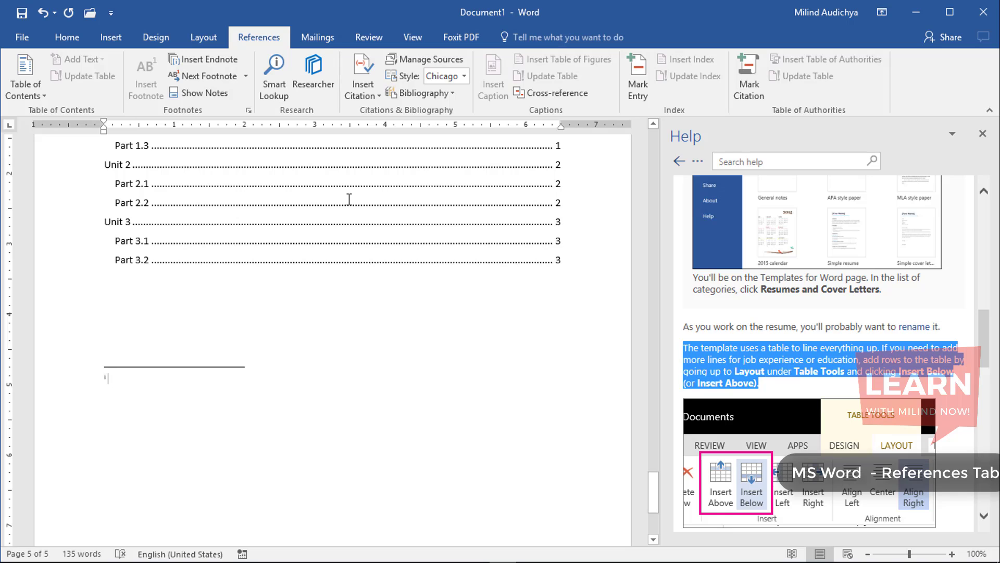
type("nn,,hkgk")
scroll(337, 348, "up", 15)
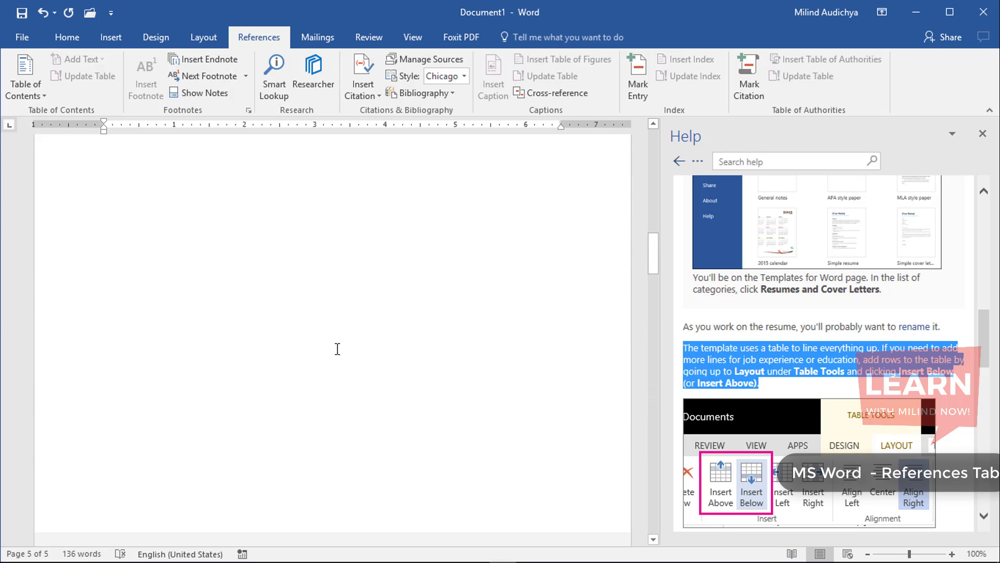
scroll(337, 349, "up", 2)
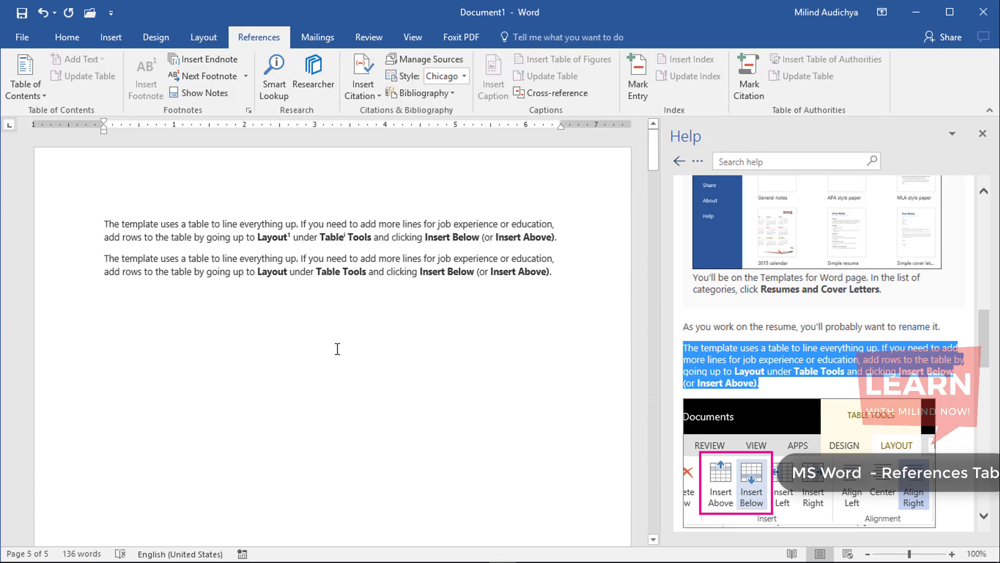
Review the footnote and endnote navigation options, view the document's footnote area, and return to the body text
left_click(202, 79)
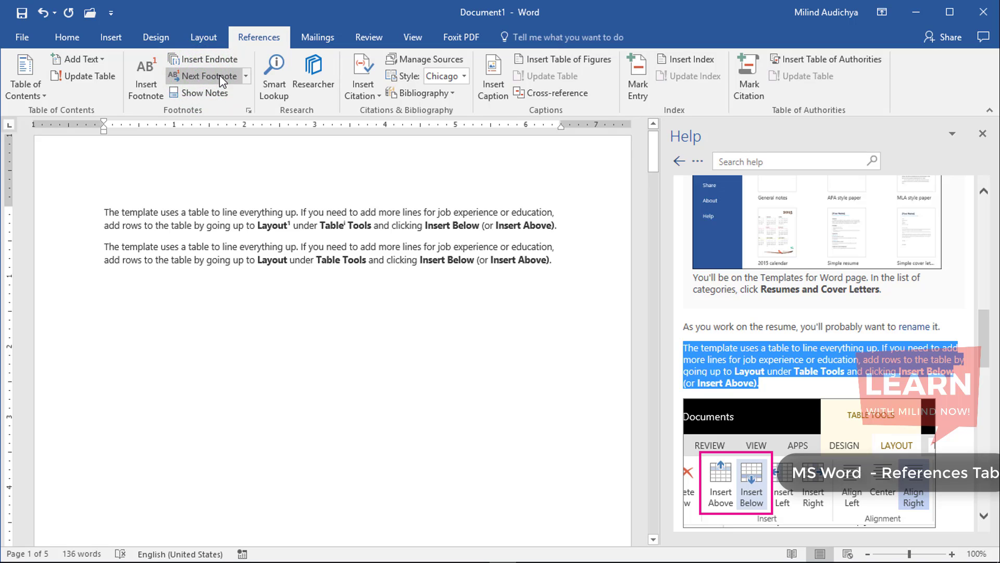
left_click(246, 77)
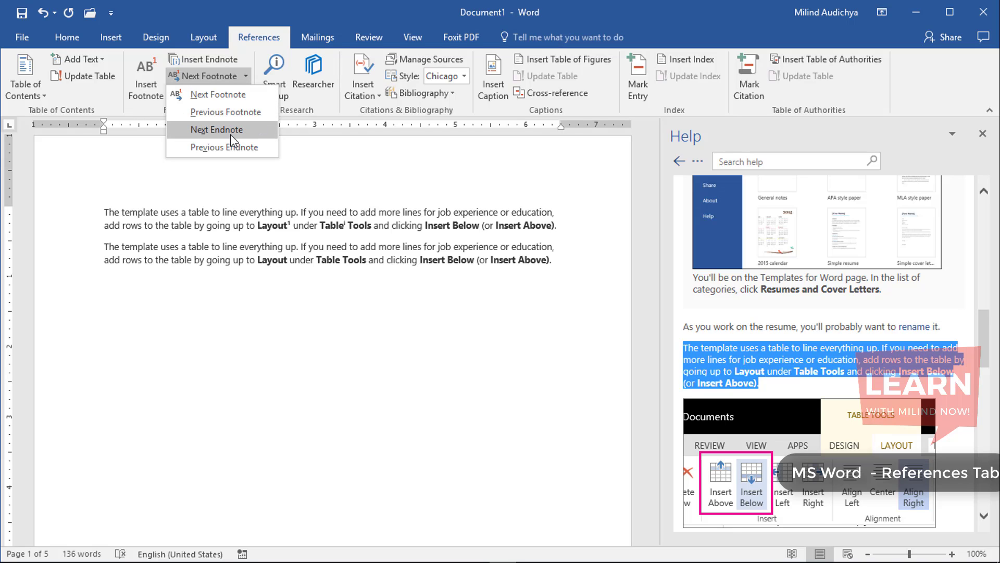
left_click(315, 140)
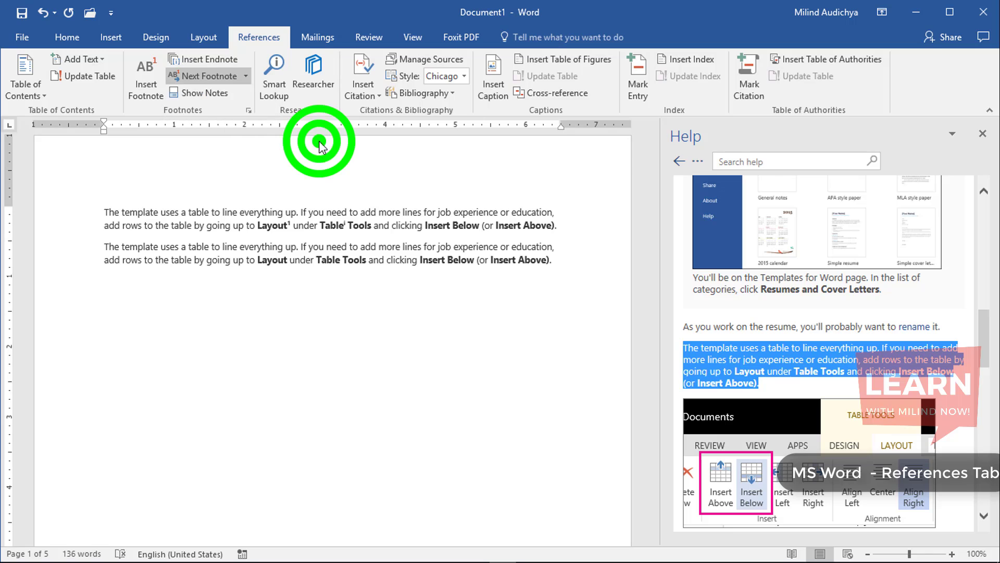
left_click(213, 93)
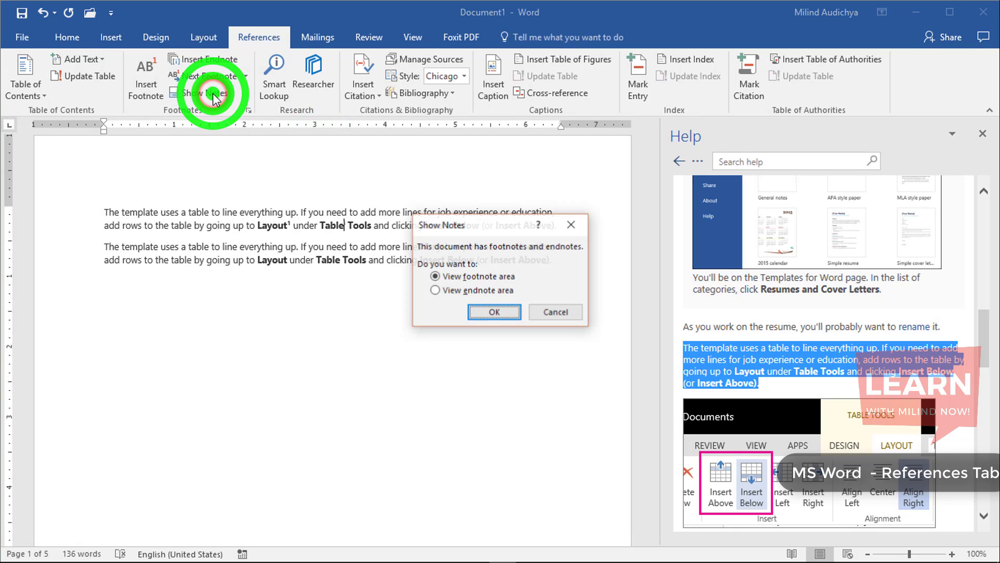
key("Return")
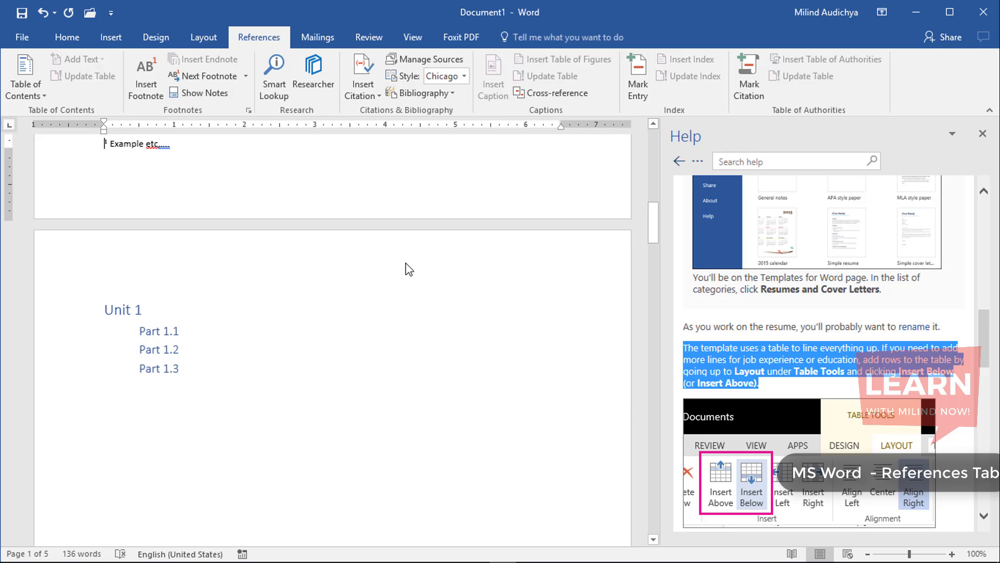
left_click(222, 94)
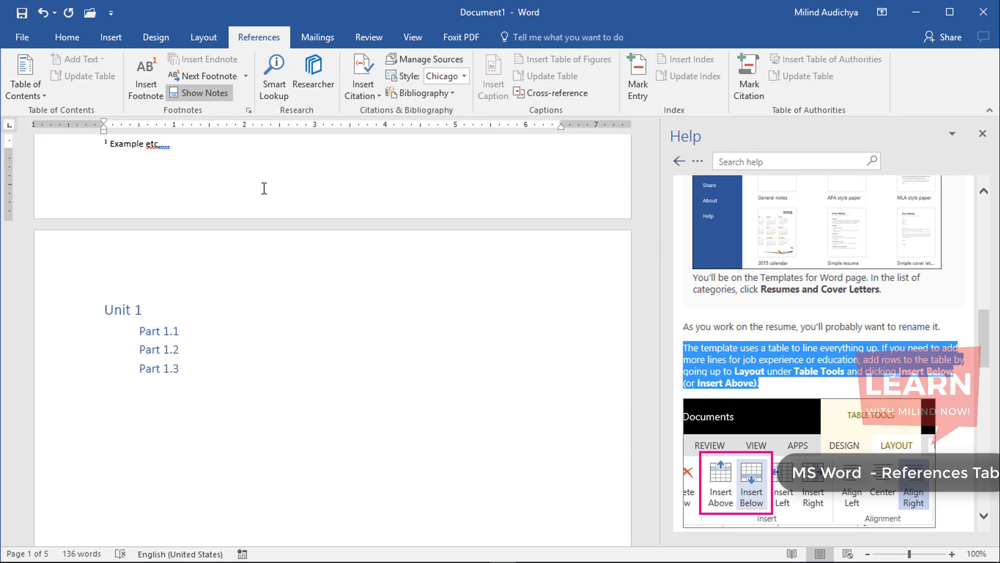
left_click(327, 281)
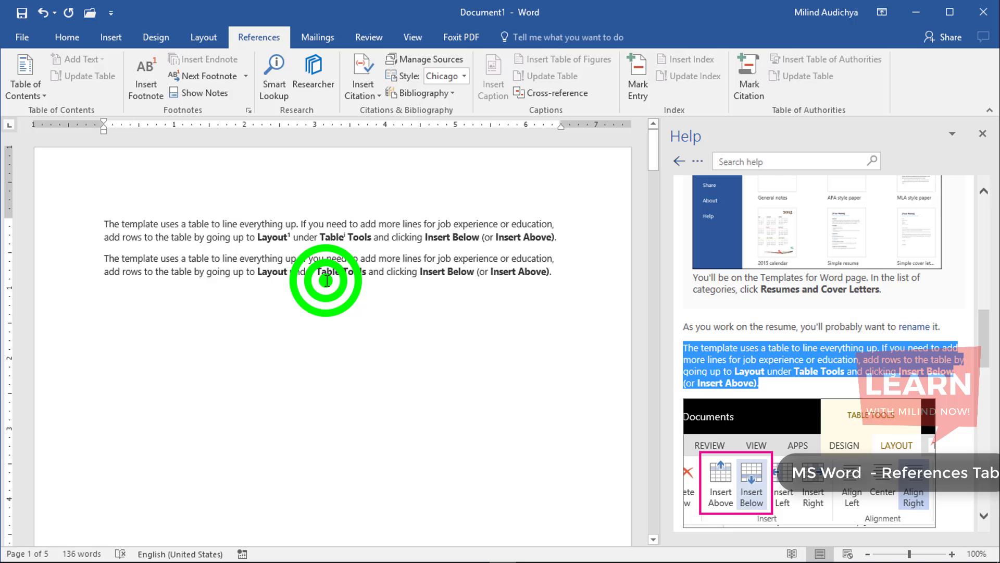
Close the Help pane and look up the word "Layout" from the second paragraph with Smart Lookup
left_click(282, 369)
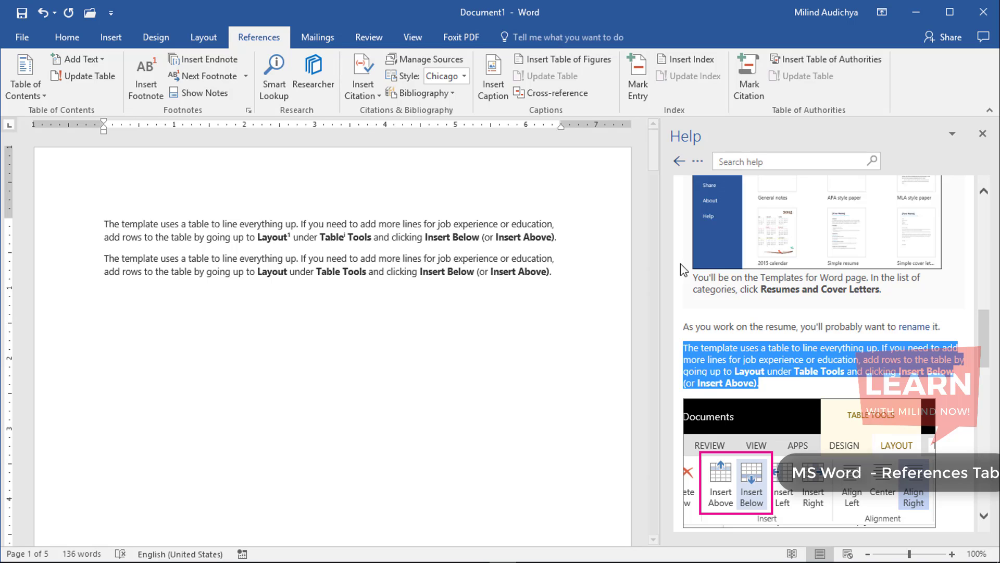
left_click(981, 137)
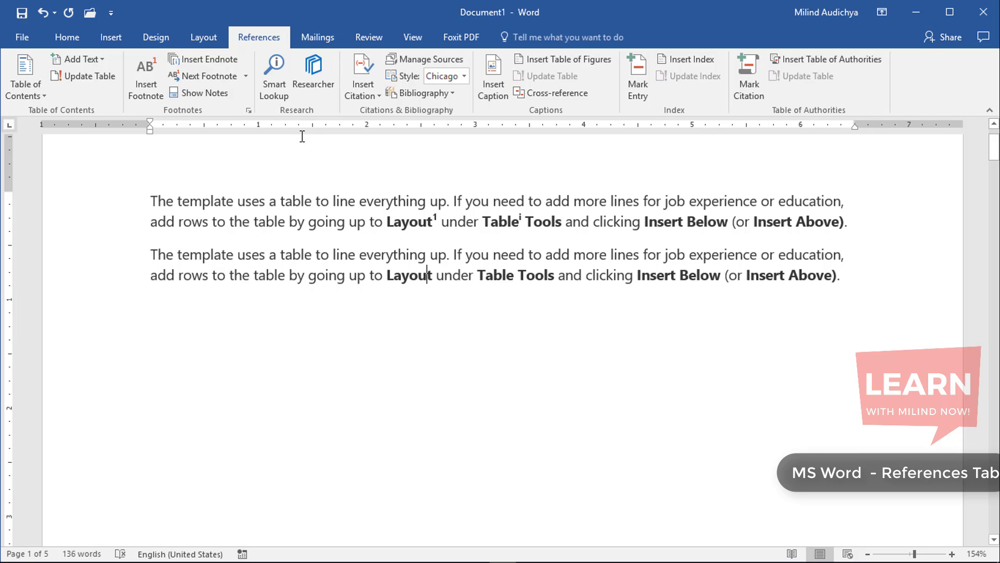
left_click(277, 96)
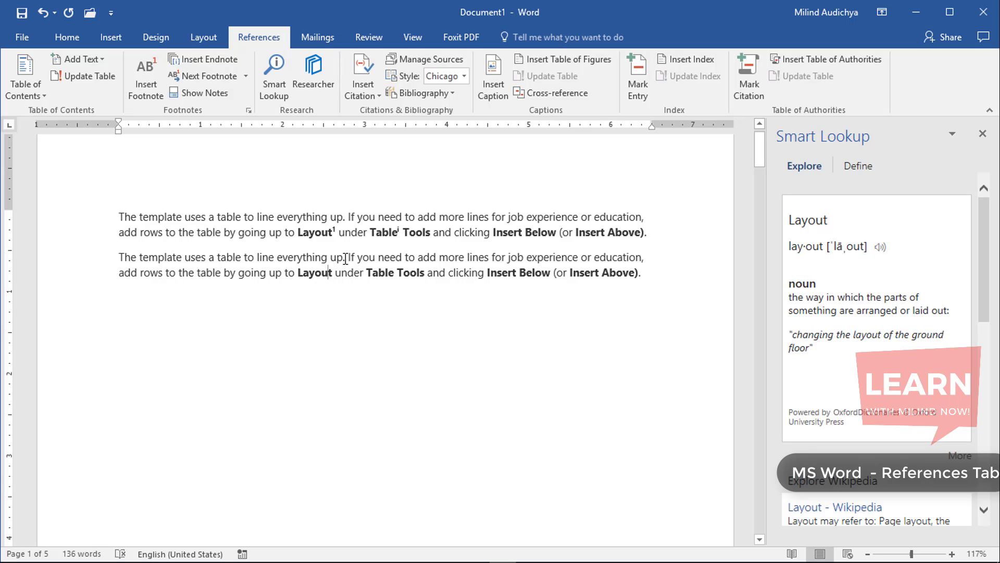
left_click(311, 277)
double_click(311, 277)
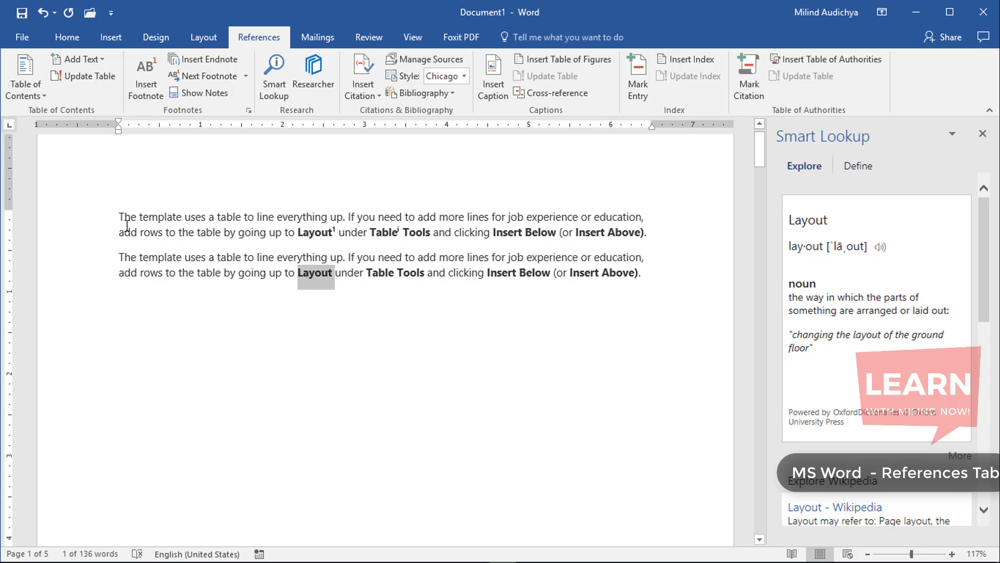
Look up the word "template" from the first paragraph with Smart Lookup
left_click(150, 222)
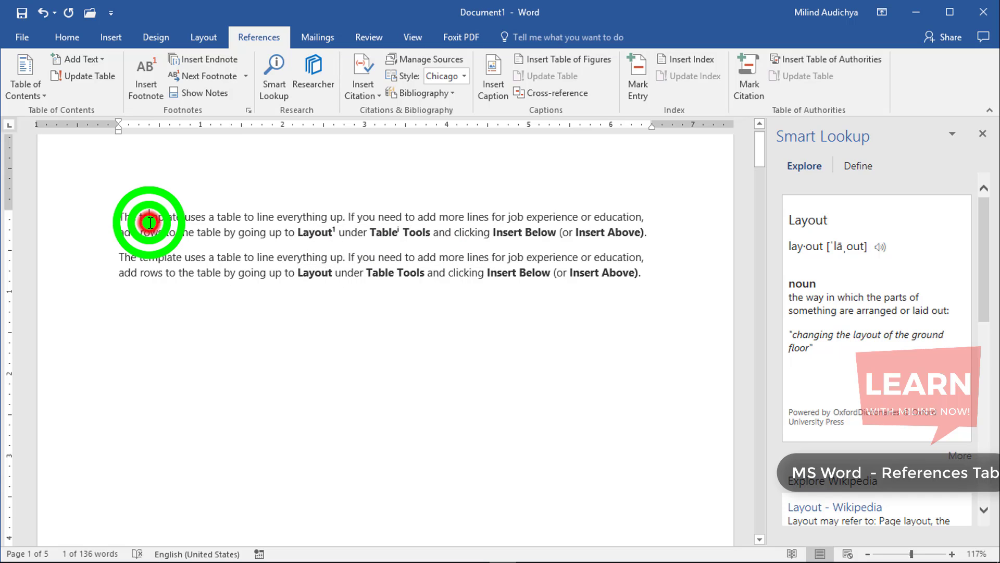
left_click(277, 92)
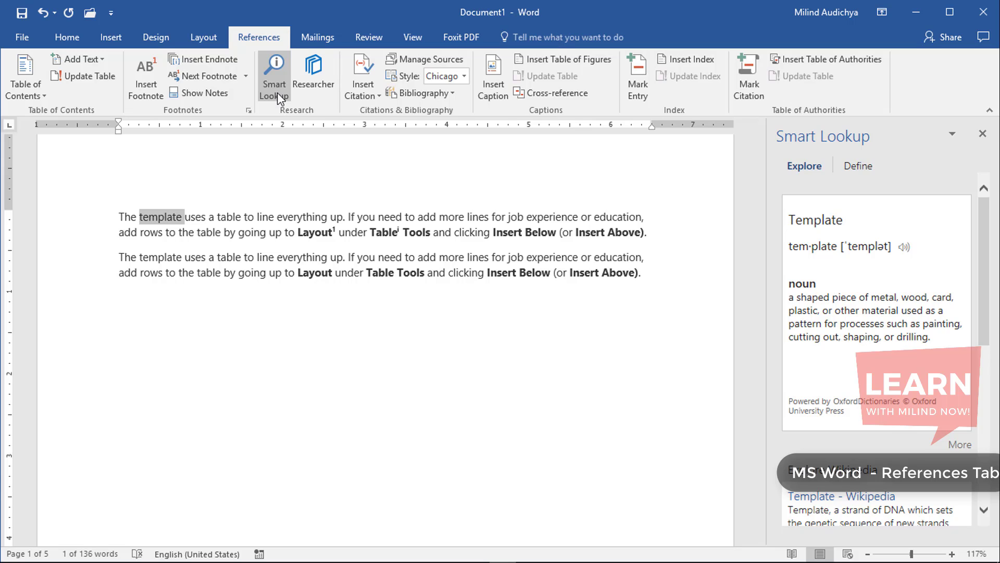
left_click(335, 198)
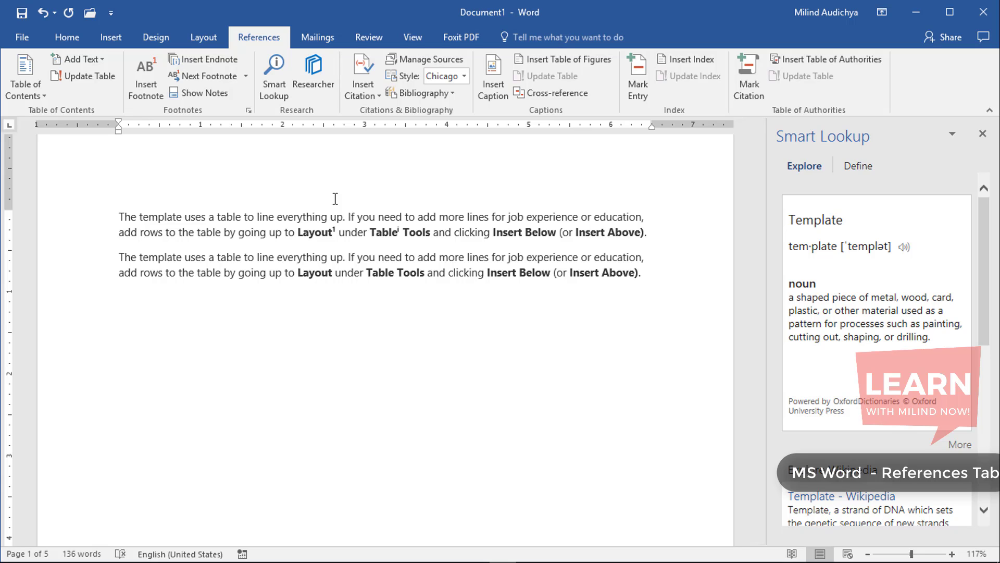
Open Researcher in place of Smart Lookup and search for the suggested topic "Function of somatic nervous system"
left_click(318, 74)
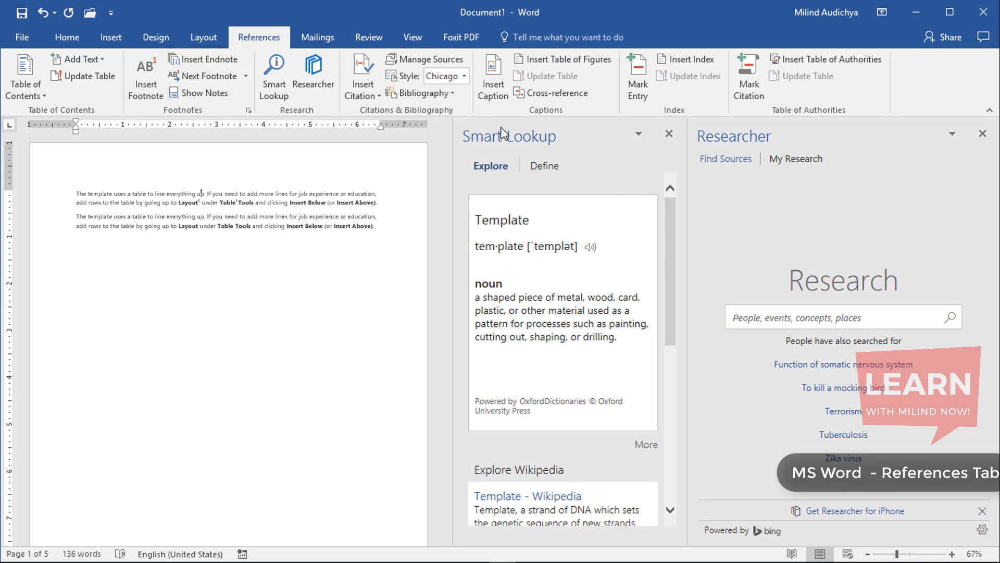
left_click(669, 134)
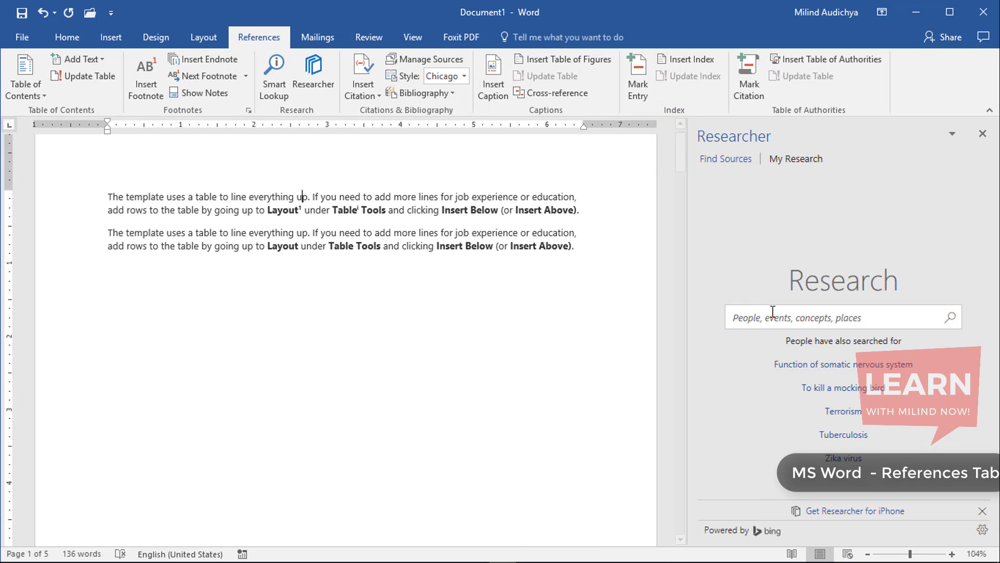
left_click(774, 313)
left_click(839, 367)
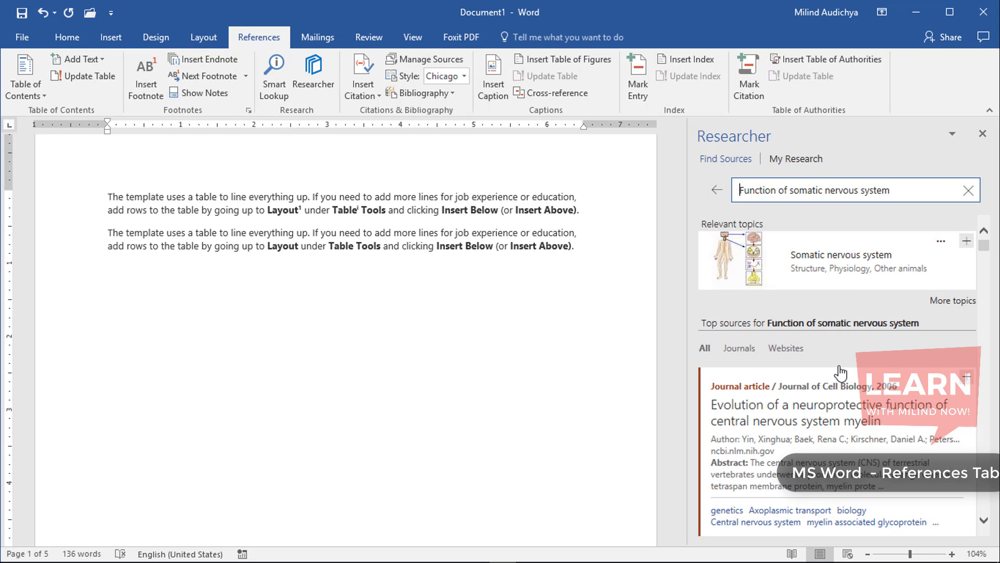
Browse the sources found, filter them by Journals and by Websites, and close Researcher
scroll(840, 373, "down", 10)
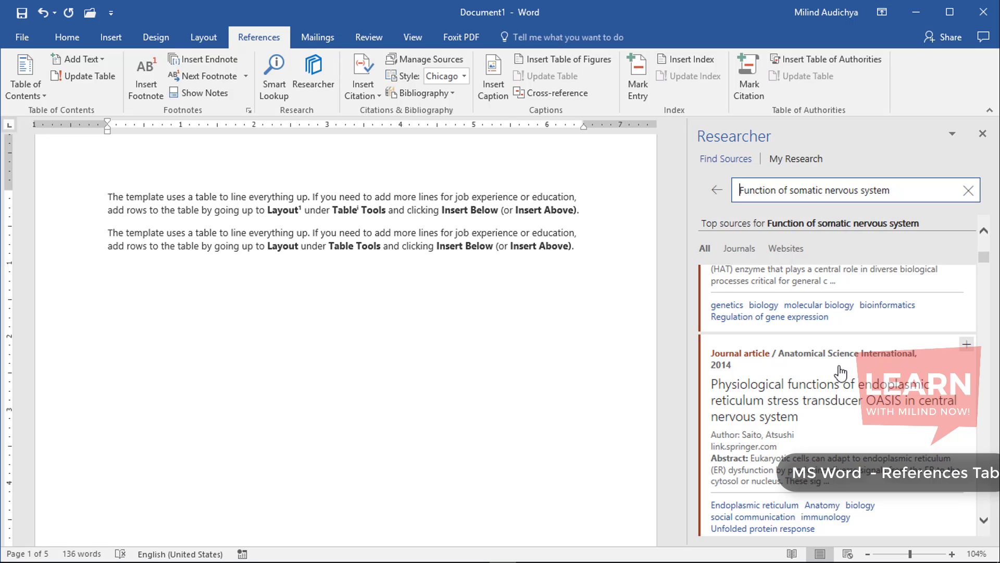
left_click(739, 249)
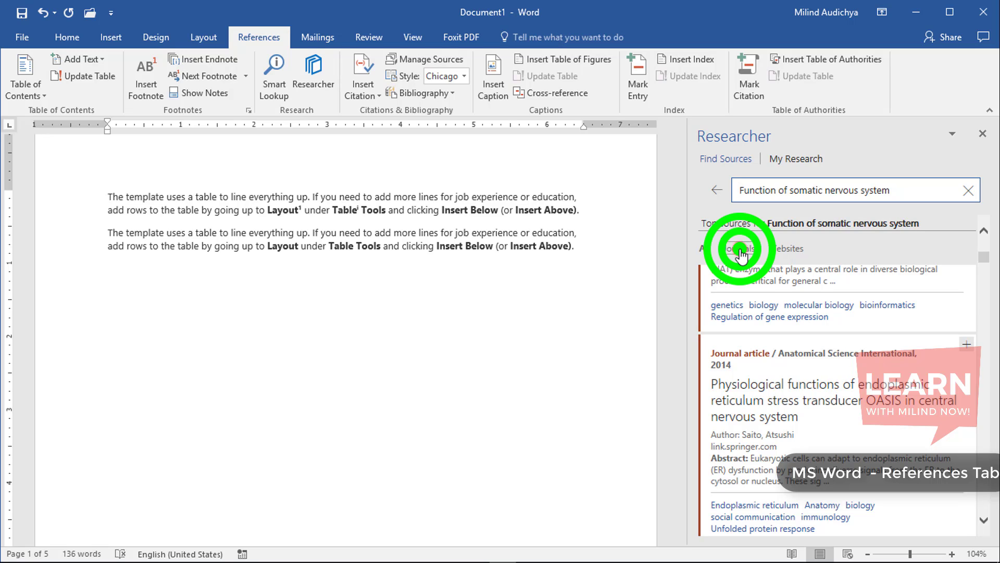
left_click(787, 250)
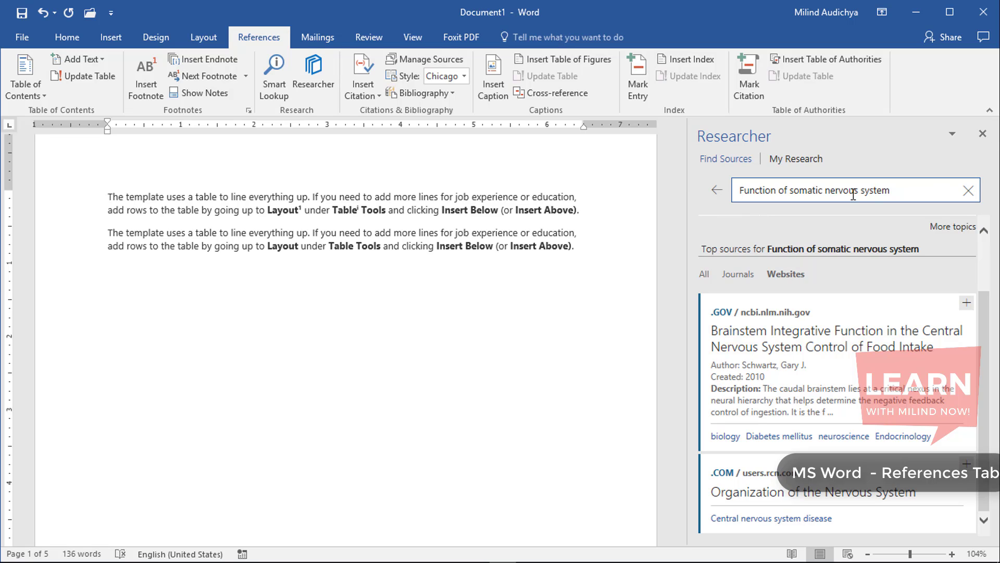
left_click(983, 135)
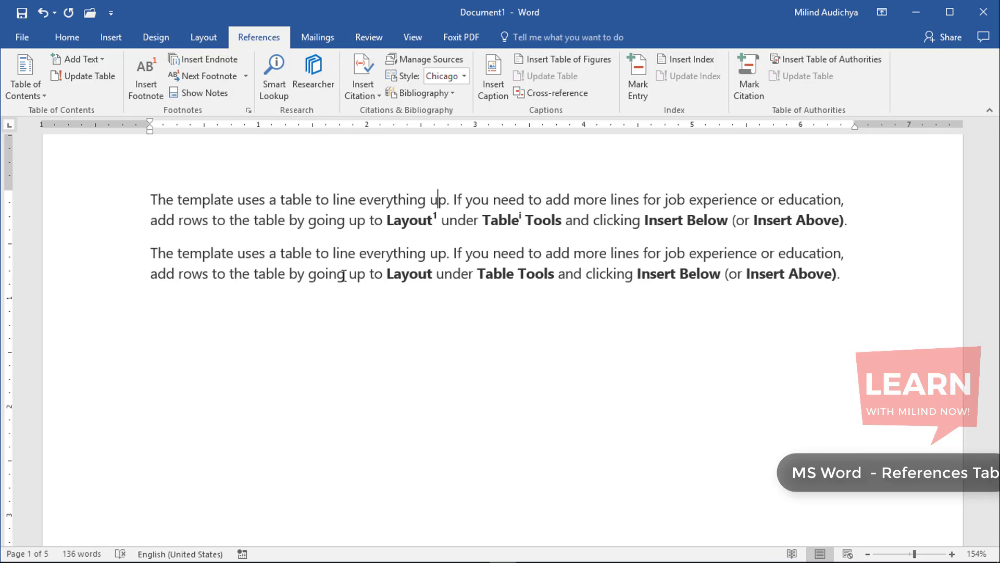
Start creating a new citation source and look through the available source types
left_click(366, 84)
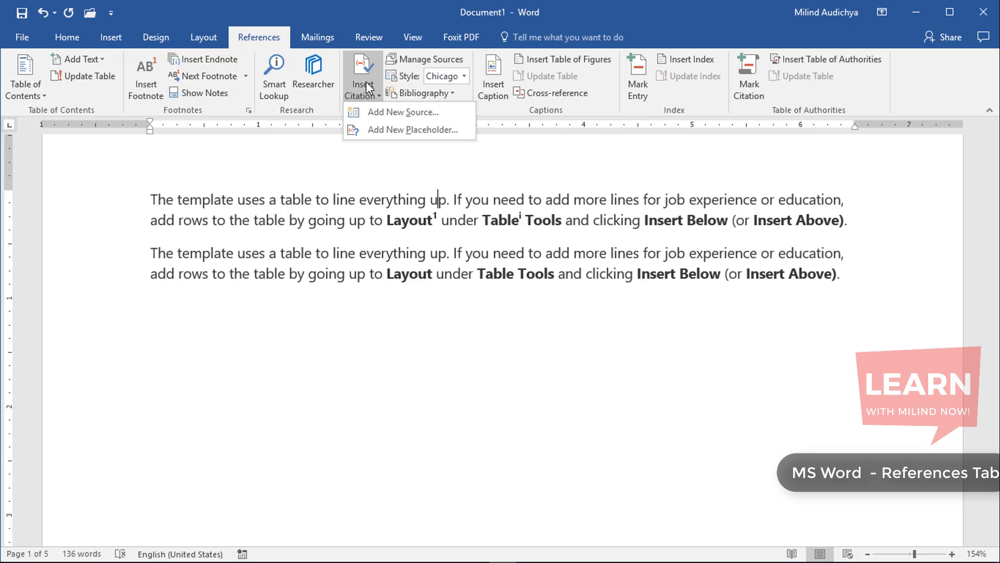
left_click(389, 112)
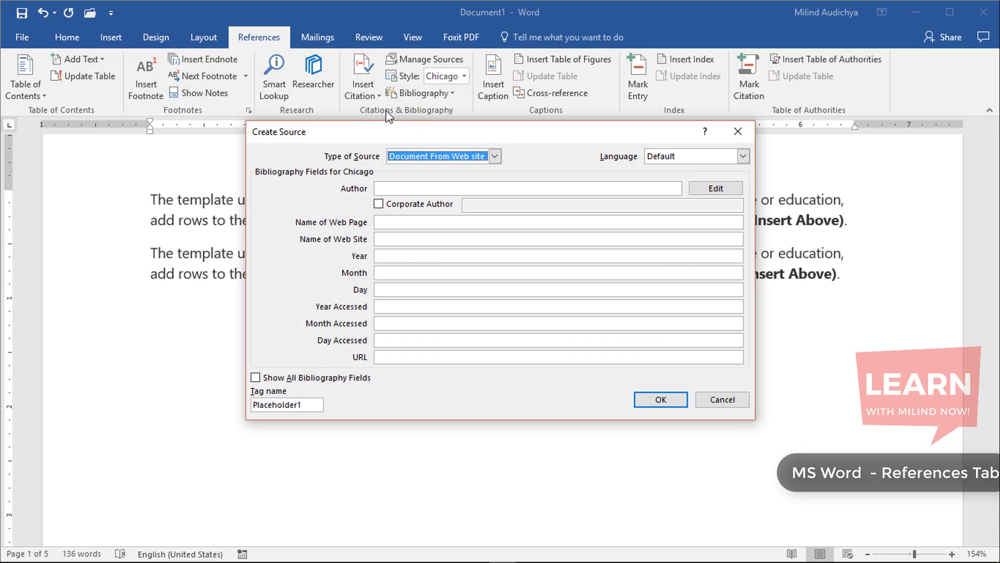
left_click(430, 156)
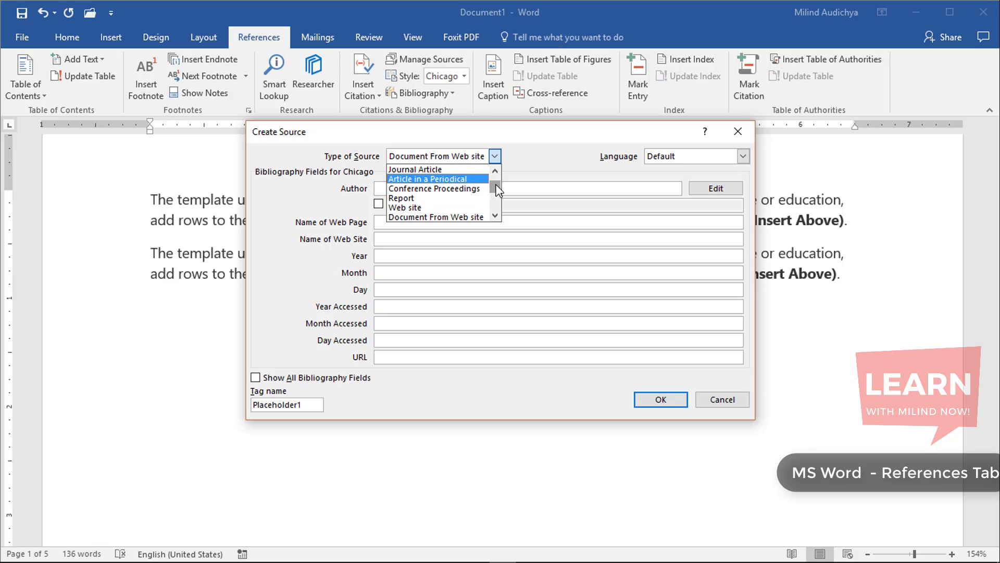
mouse_move(495, 189)
left_mouse_down()
mouse_move(497, 206)
mouse_move(495, 173)
left_mouse_up()
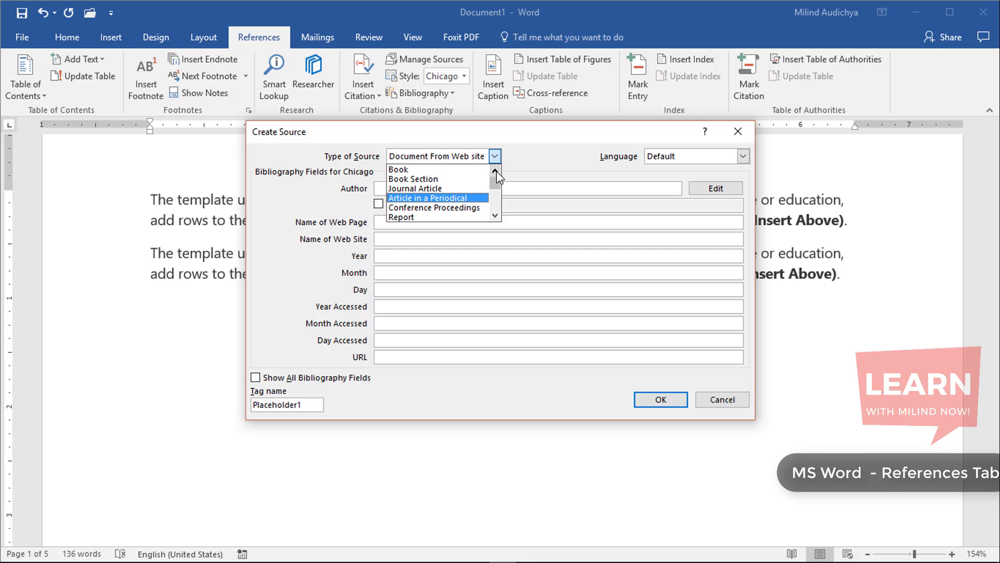
left_click(540, 171)
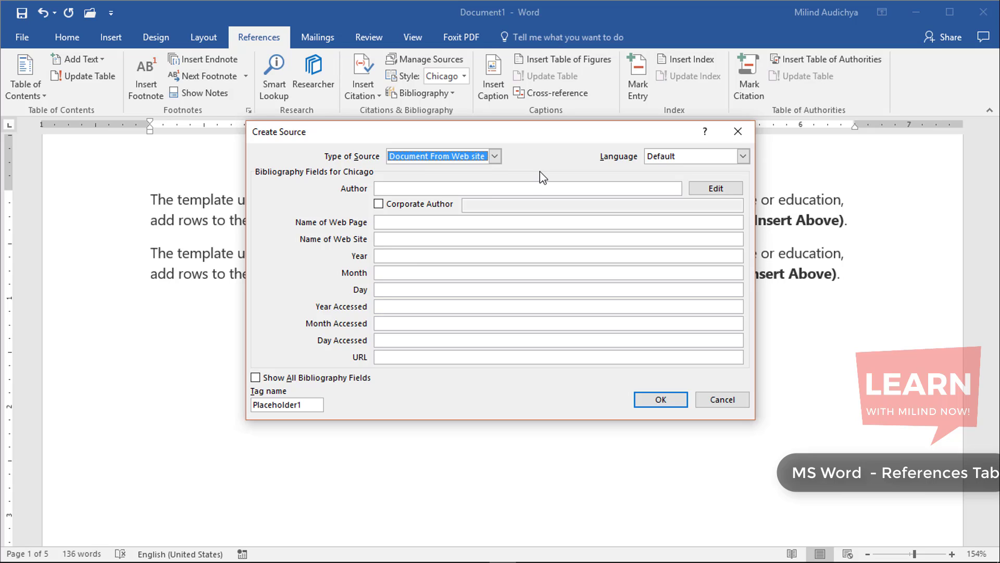
Review the author, web page, web site, date and tag name fields of the new source, and cancel its creation
left_click(520, 186)
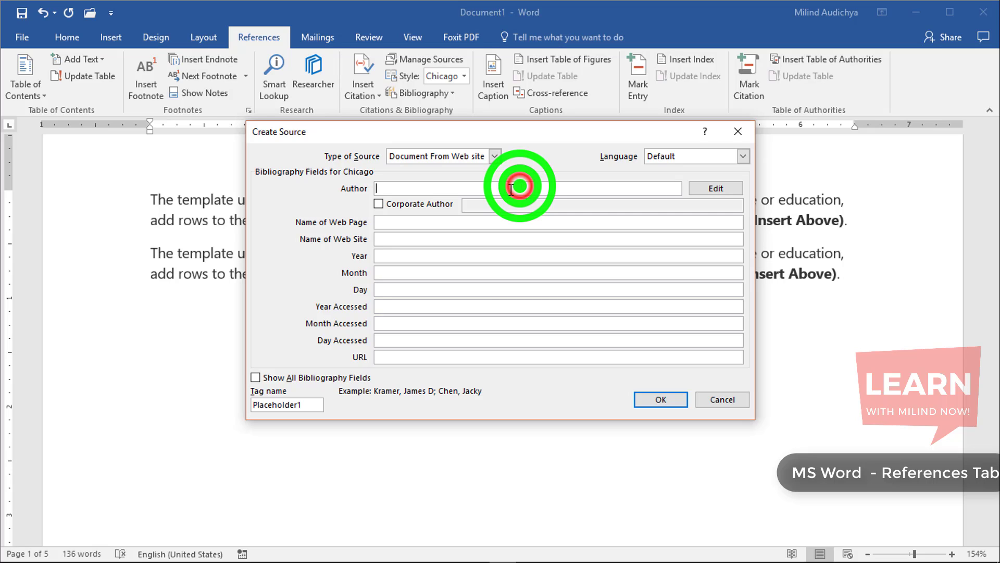
left_click(415, 211)
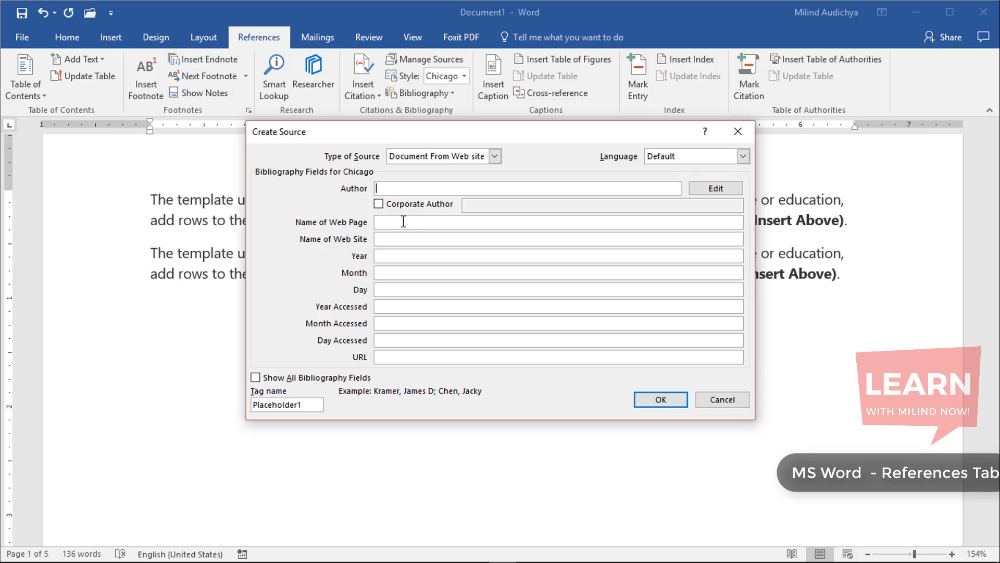
left_click(403, 221)
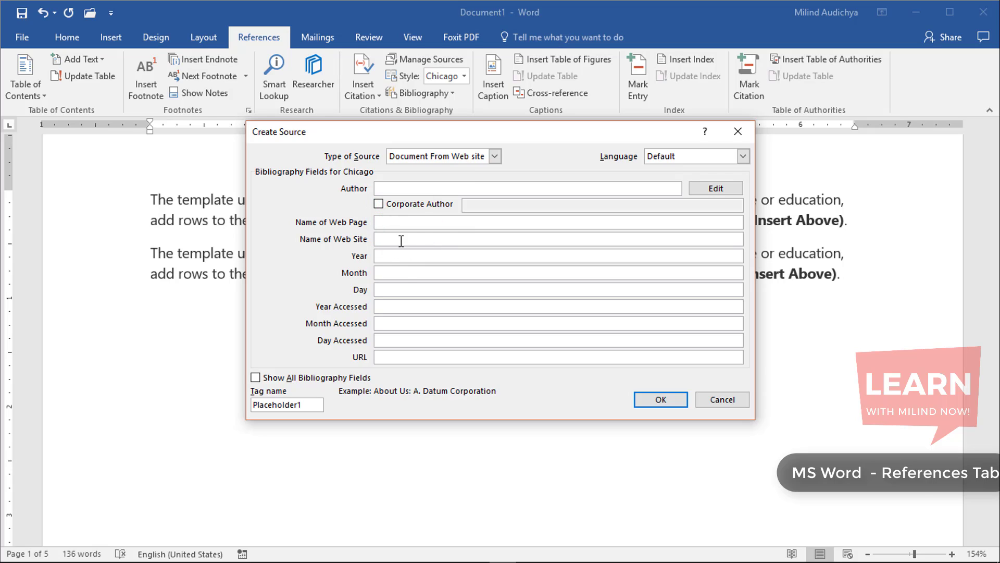
left_click(401, 239)
left_click(399, 255)
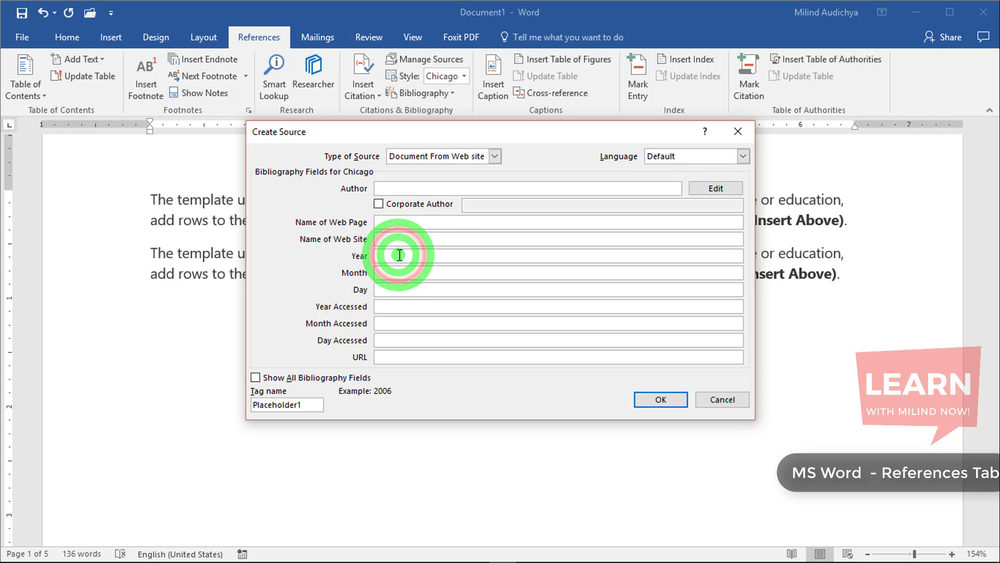
left_click(402, 275)
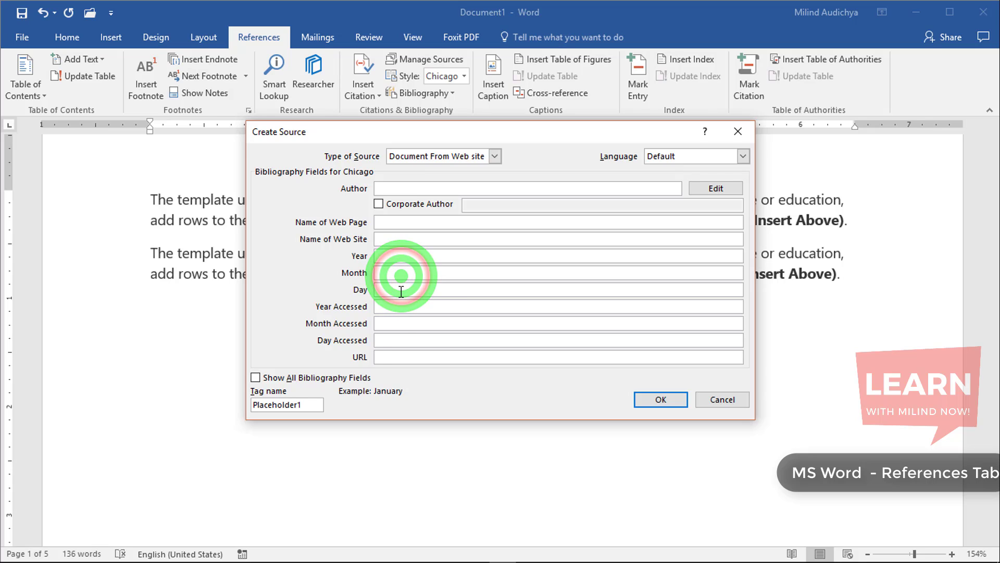
left_click(400, 290)
left_click(401, 307)
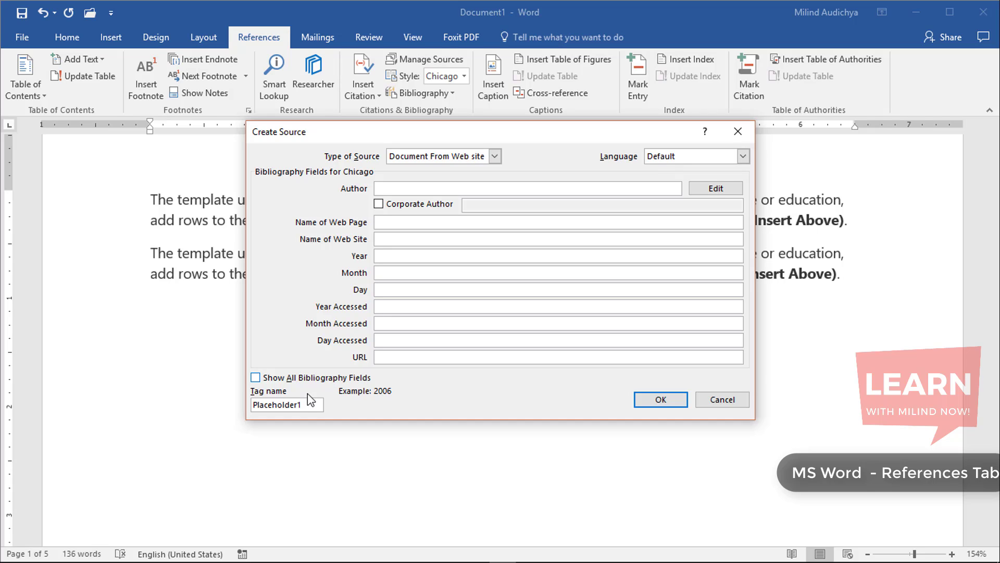
double_click(296, 403)
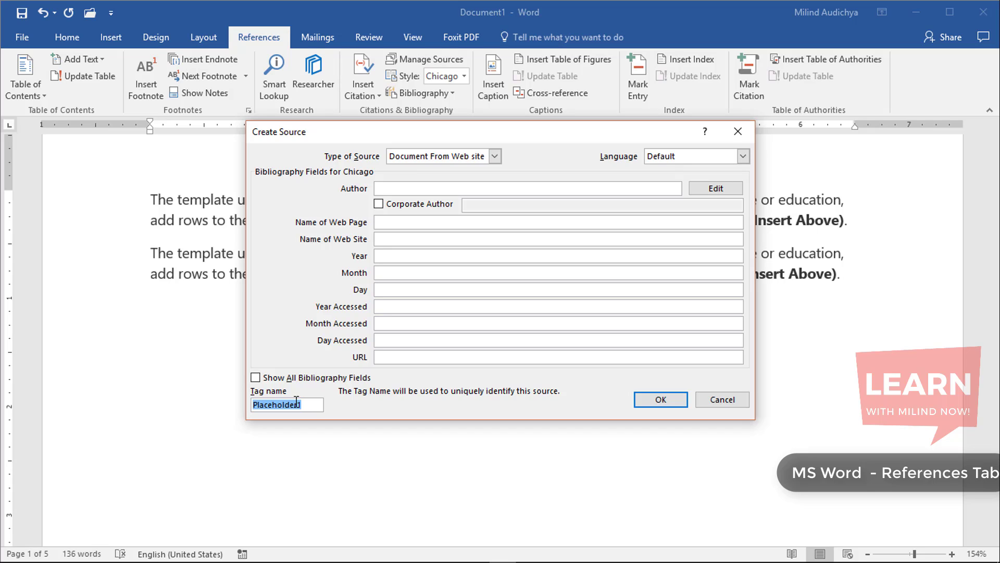
left_click(718, 399)
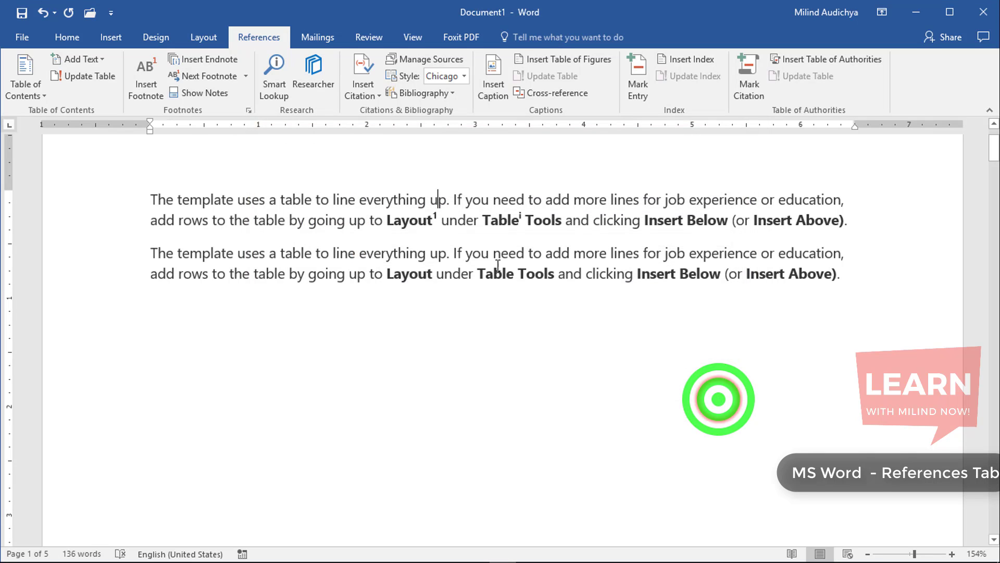
Copy the source "2017; Gujarati language - wikipedia" from the master list to the document's current source list
left_click(448, 61)
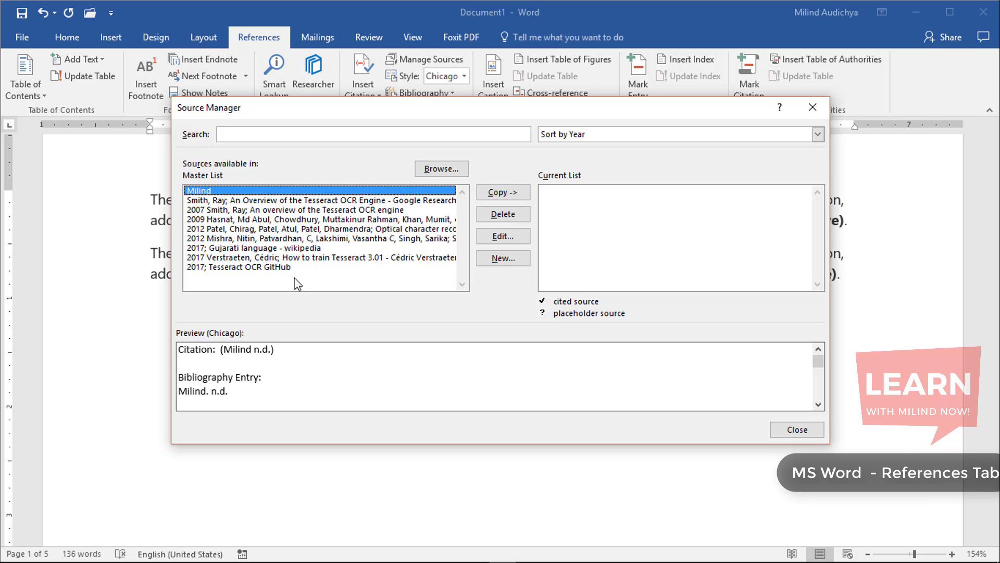
left_click(289, 249)
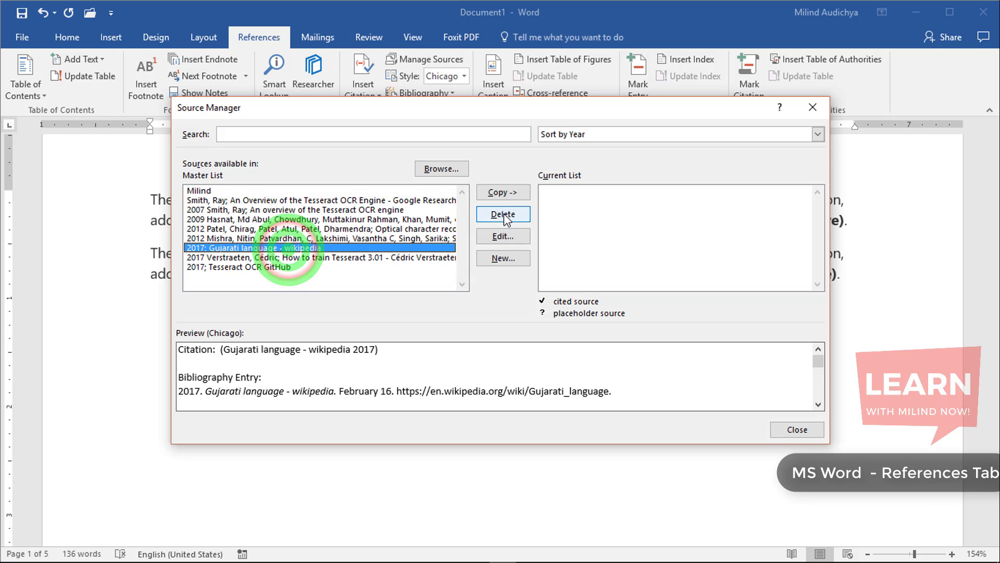
left_click(497, 193)
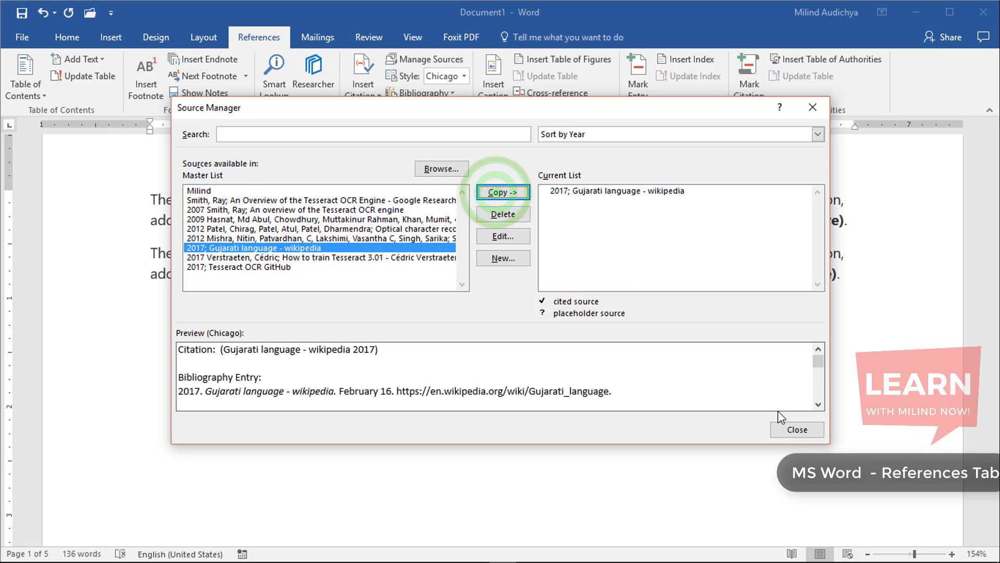
left_click(792, 433)
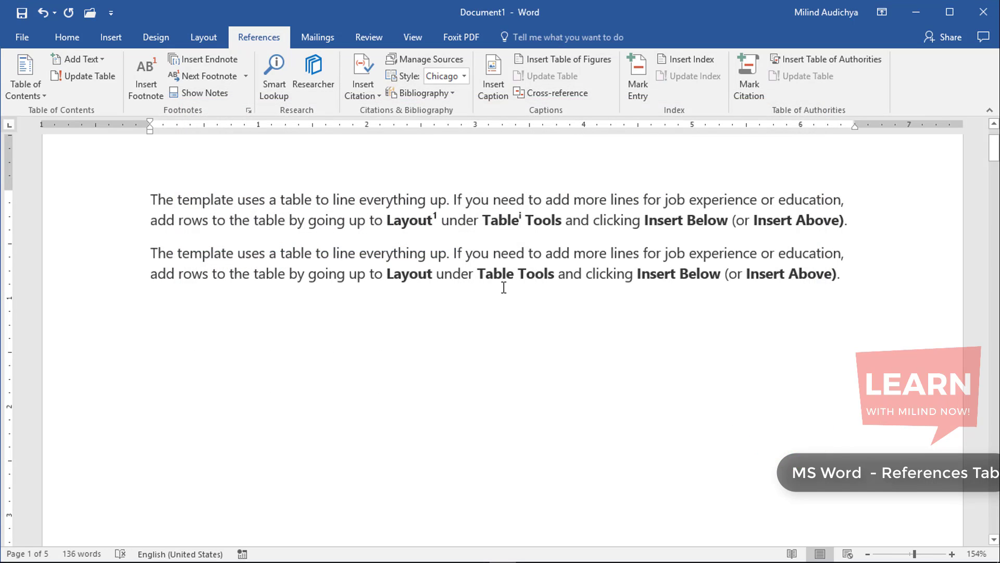
Try inserting the "Gujarati language - wikipedia (2017)" citation in the first paragraph, and undo it
left_click(369, 94)
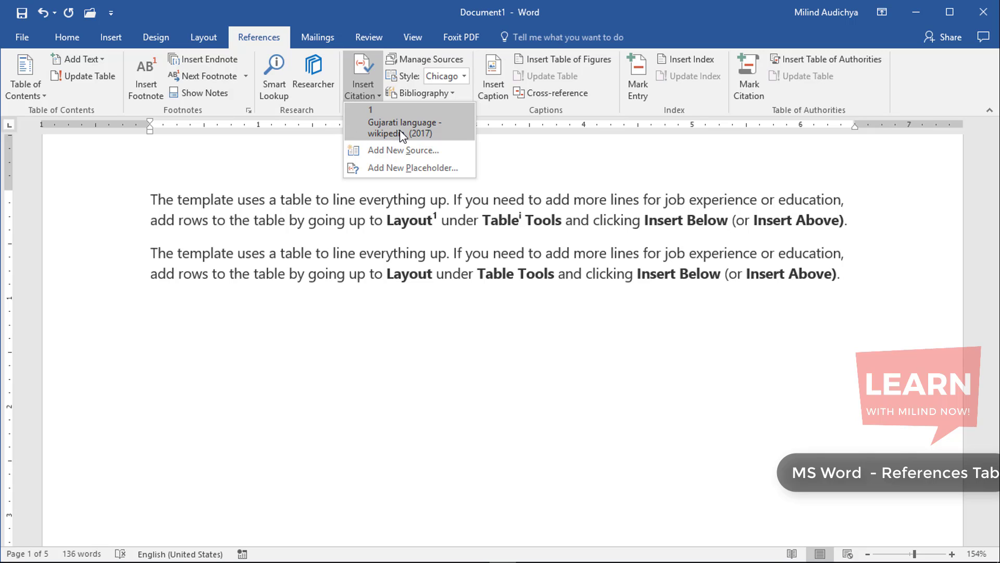
left_click(400, 132)
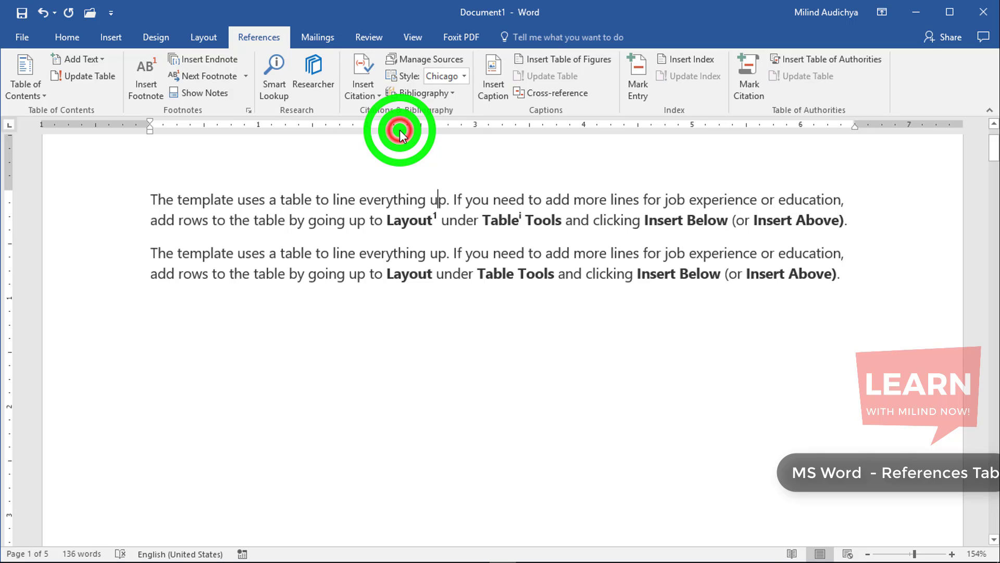
key("ctrl+z")
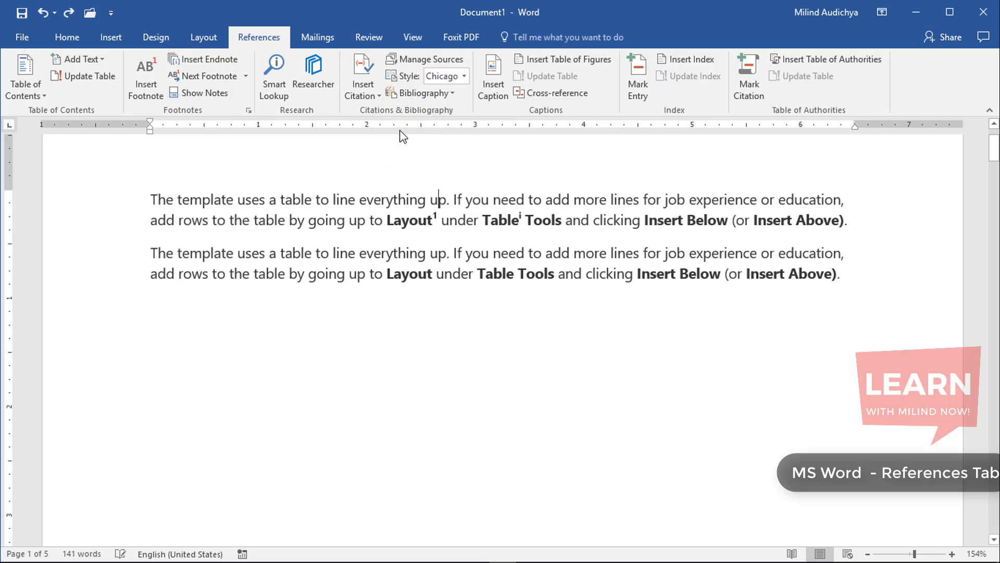
Insert the "Gujarati language - wikipedia (2017)" citation on a new line below the second paragraph
left_click(346, 285)
left_click(340, 323)
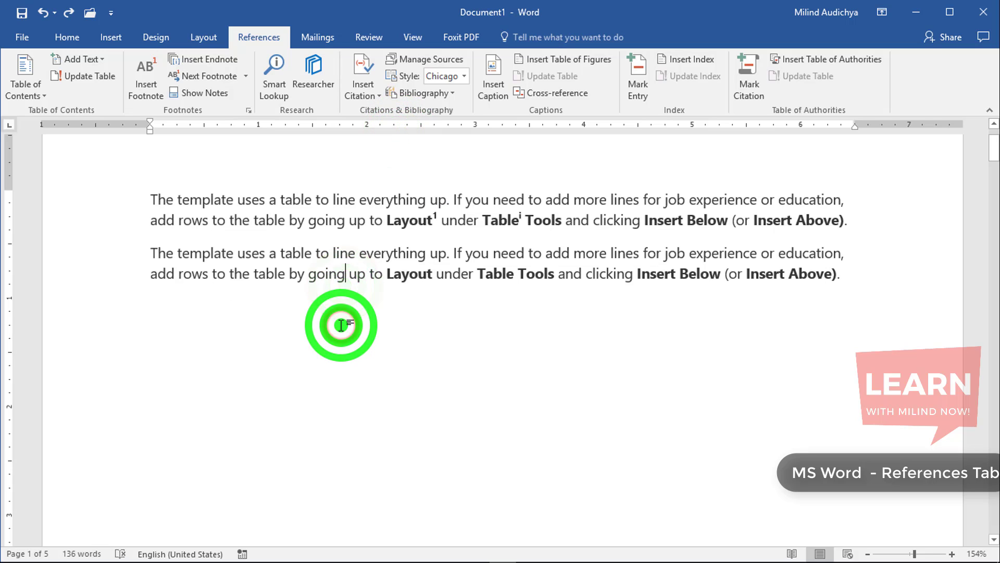
key("ctrl+Return")
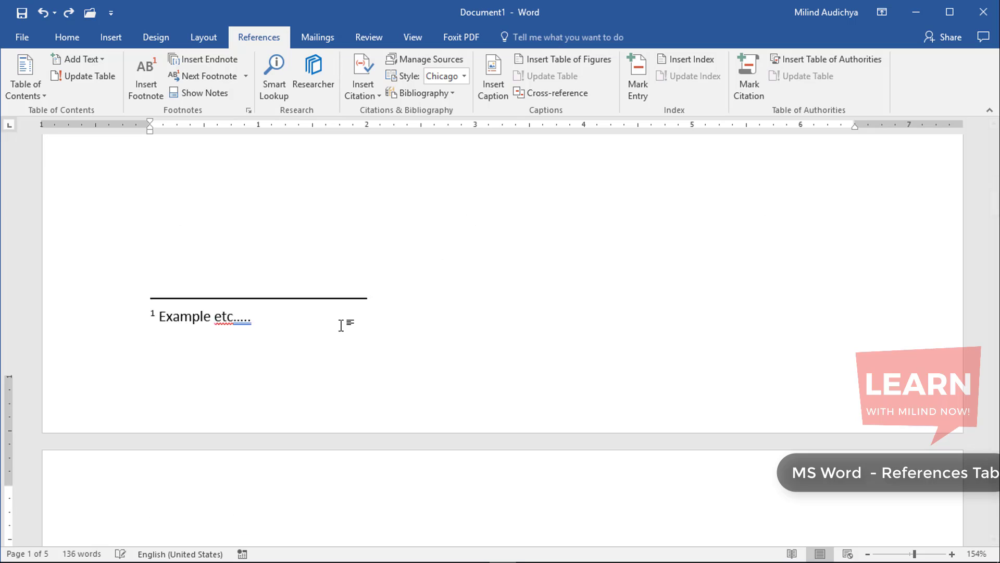
key("ctrl+z")
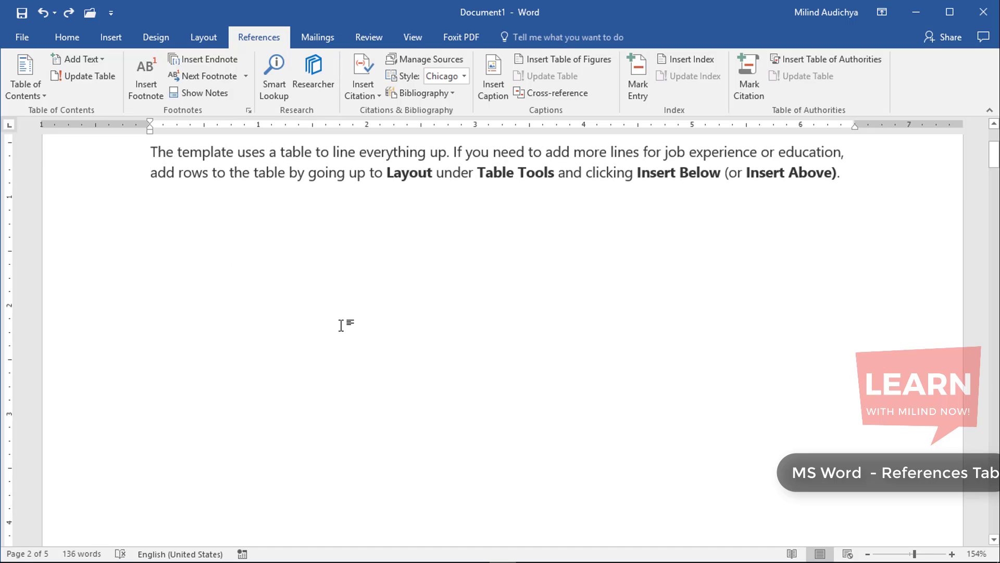
left_click(844, 186)
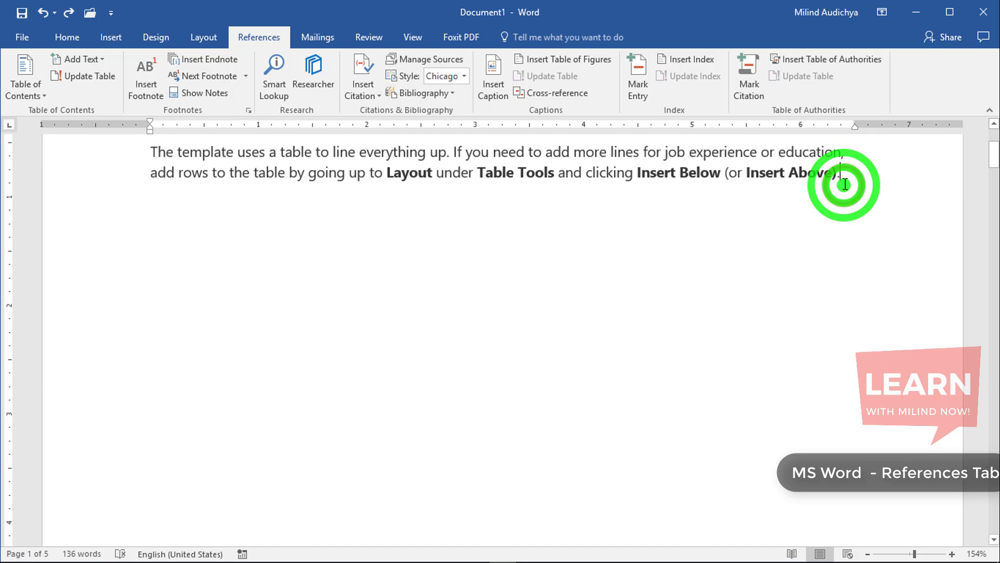
key("Return")
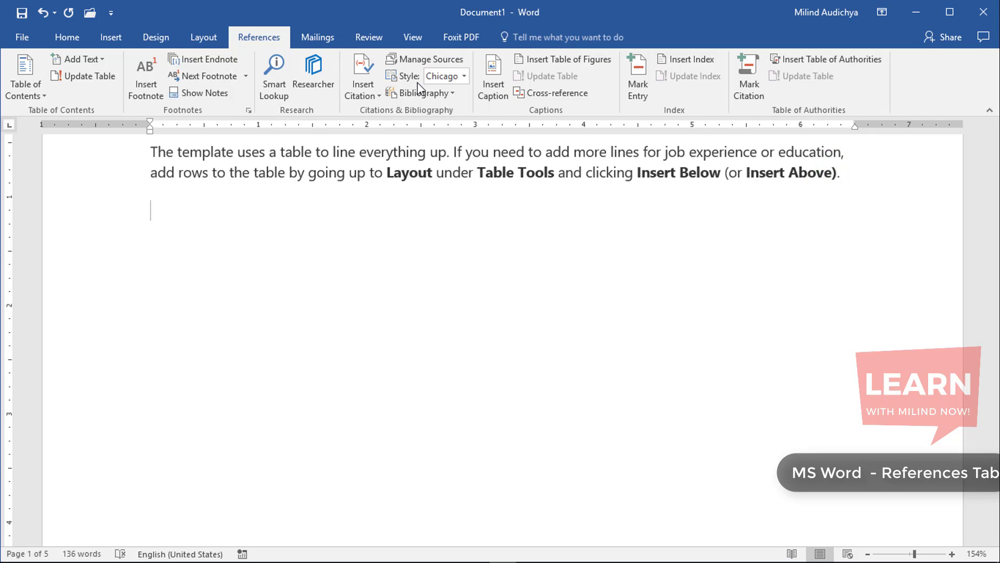
left_click(349, 98)
left_click(354, 117)
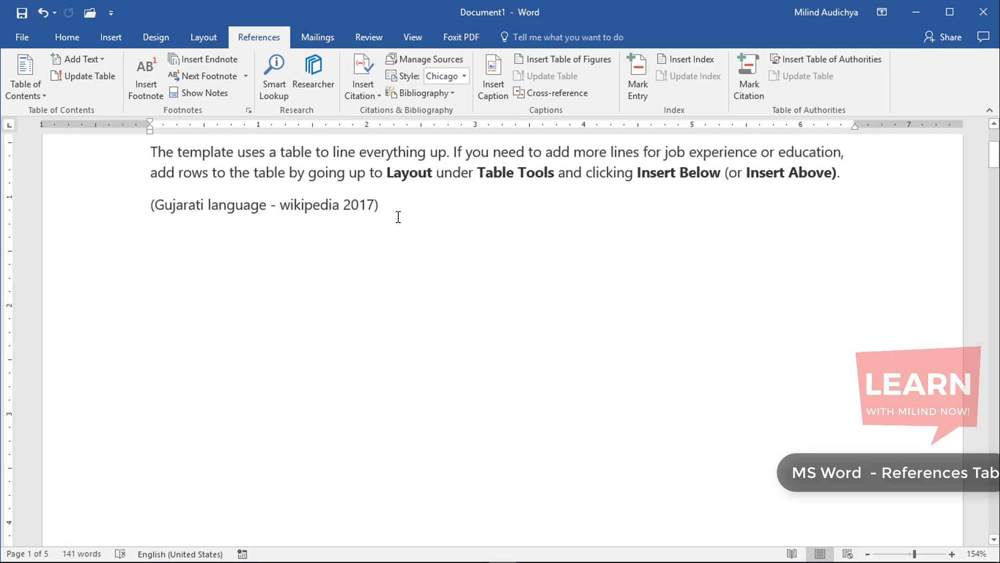
View the available citation styles and insert the built-in Bibliography below the citation
left_click(465, 78)
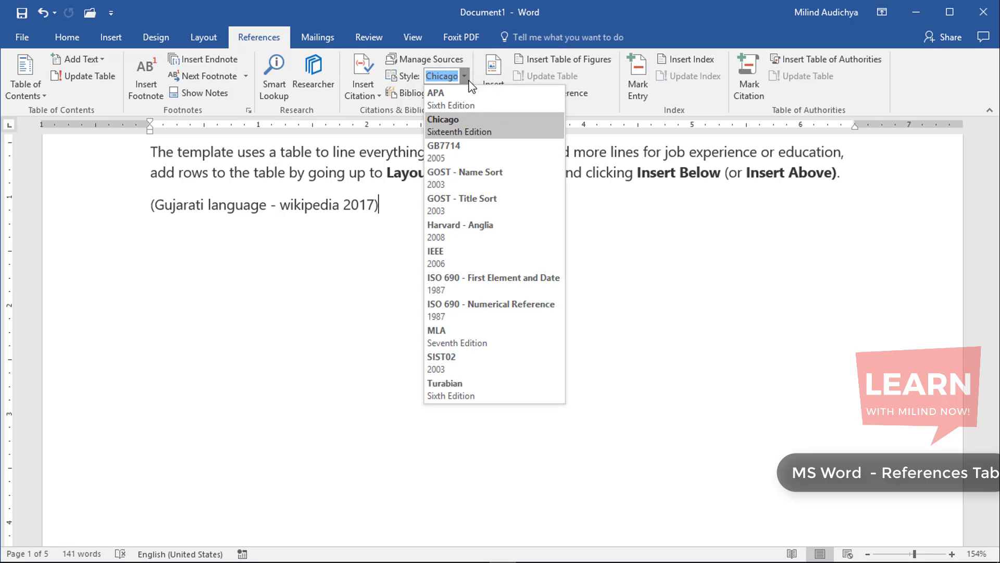
left_click(465, 79)
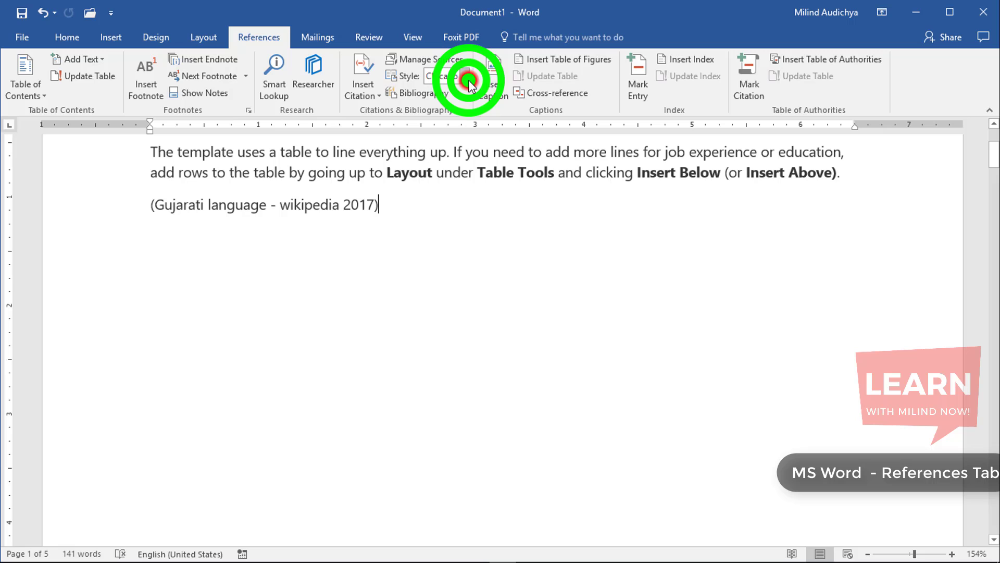
left_click(448, 99)
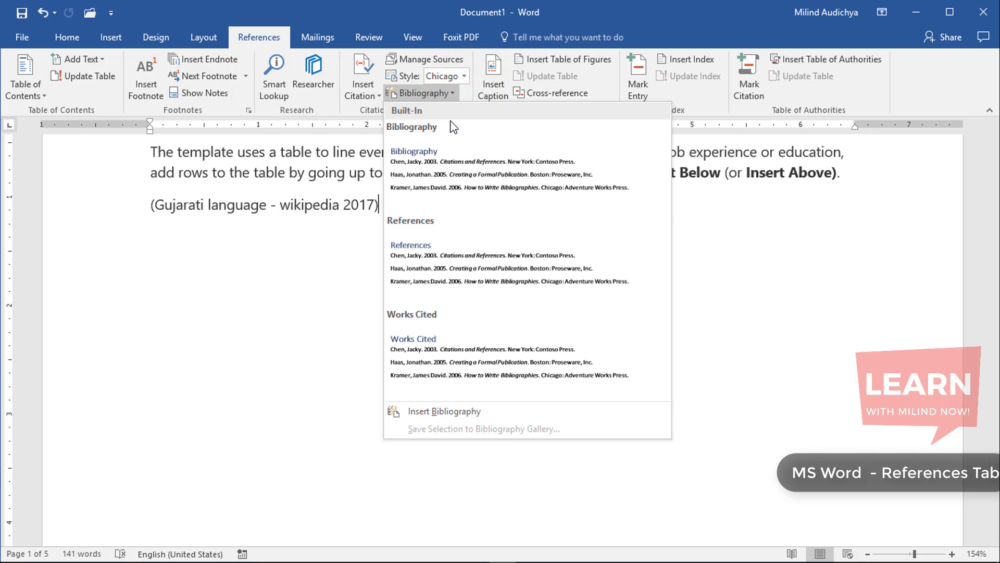
left_click(456, 180)
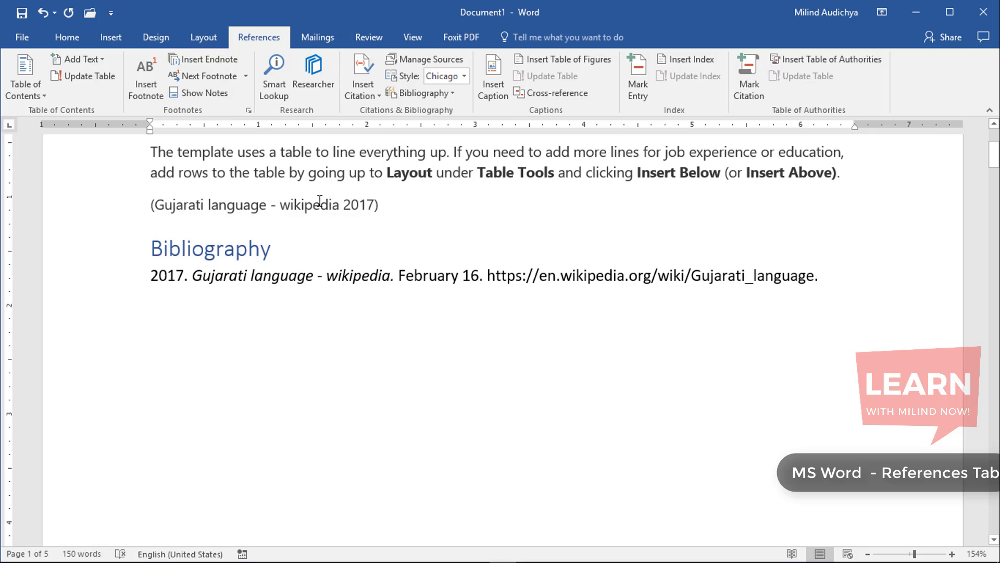
Change the document's citation and bibliography style to APA Sixth Edition
left_click(152, 206)
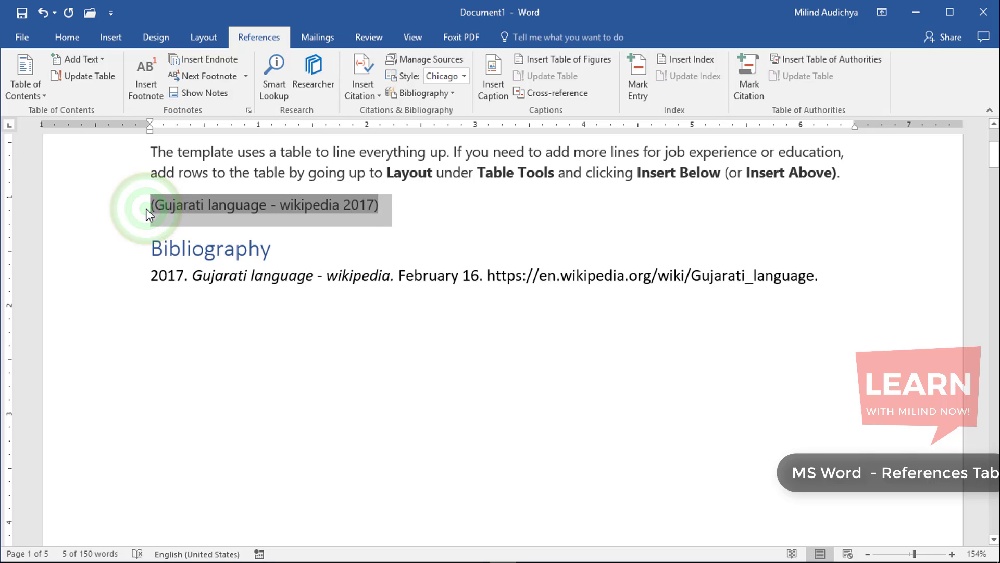
left_click(404, 217)
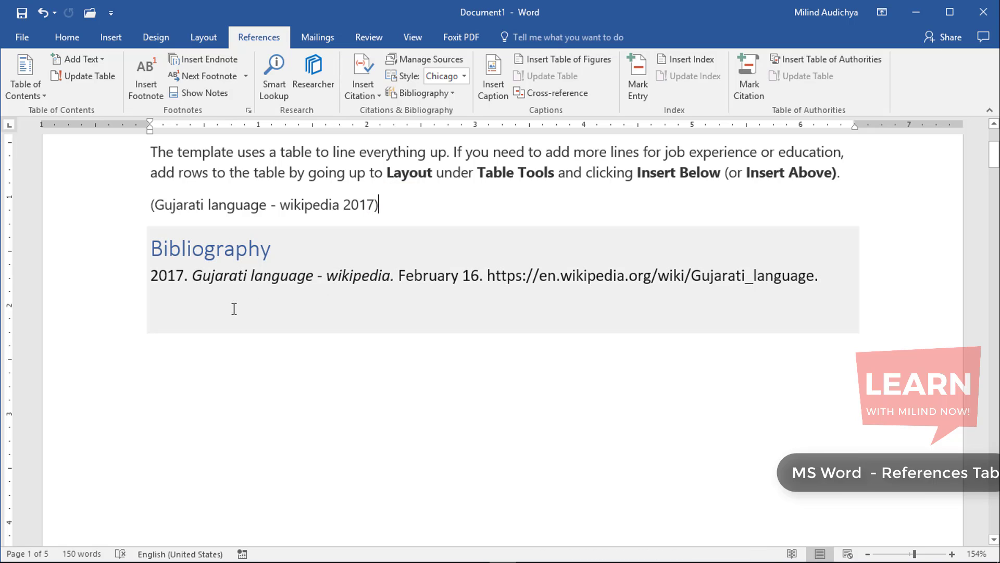
left_click(480, 259)
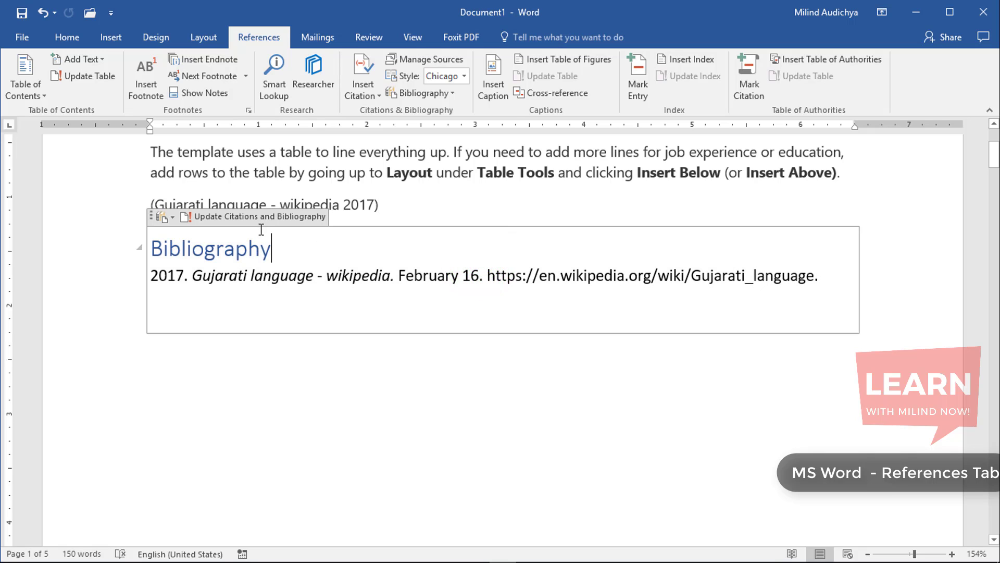
left_click(261, 228)
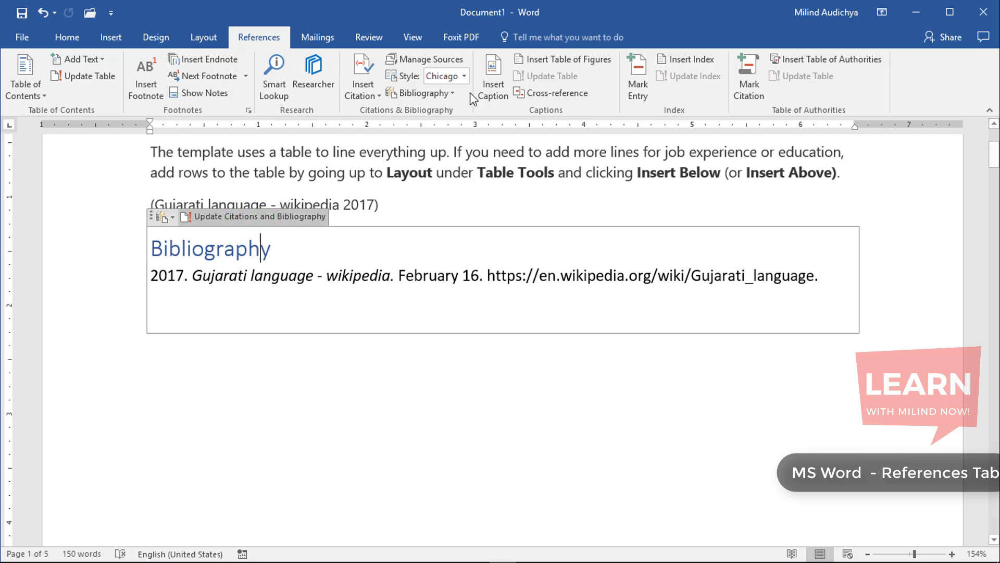
left_click(463, 76)
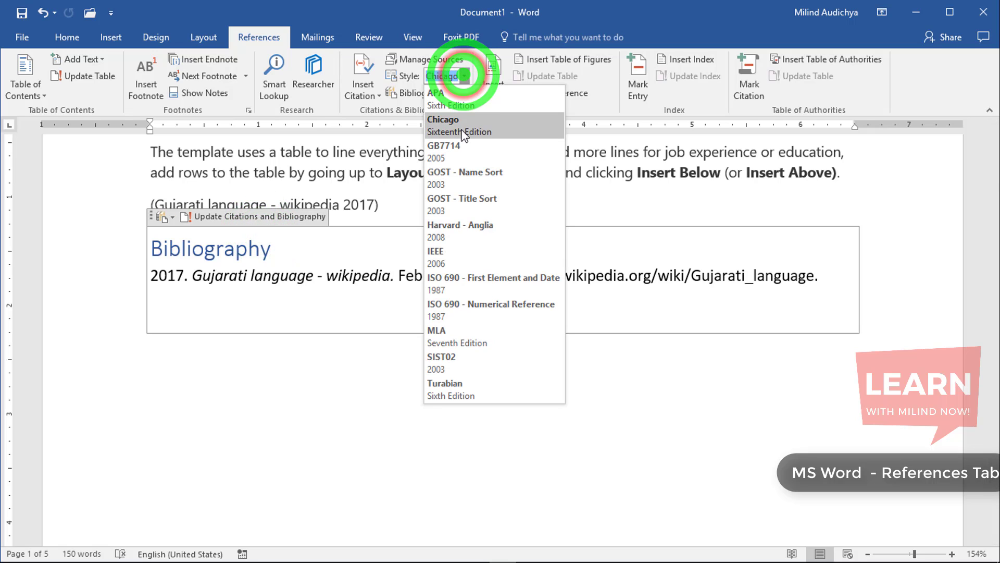
left_click(462, 99)
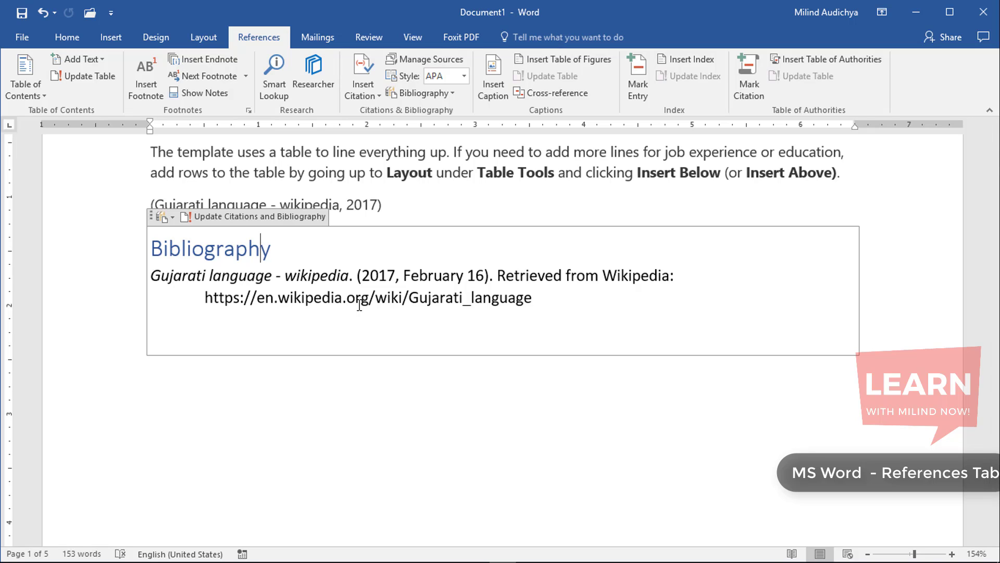
Try inserting the built-in References list within the Bibliography heading, and undo it
left_click(440, 91)
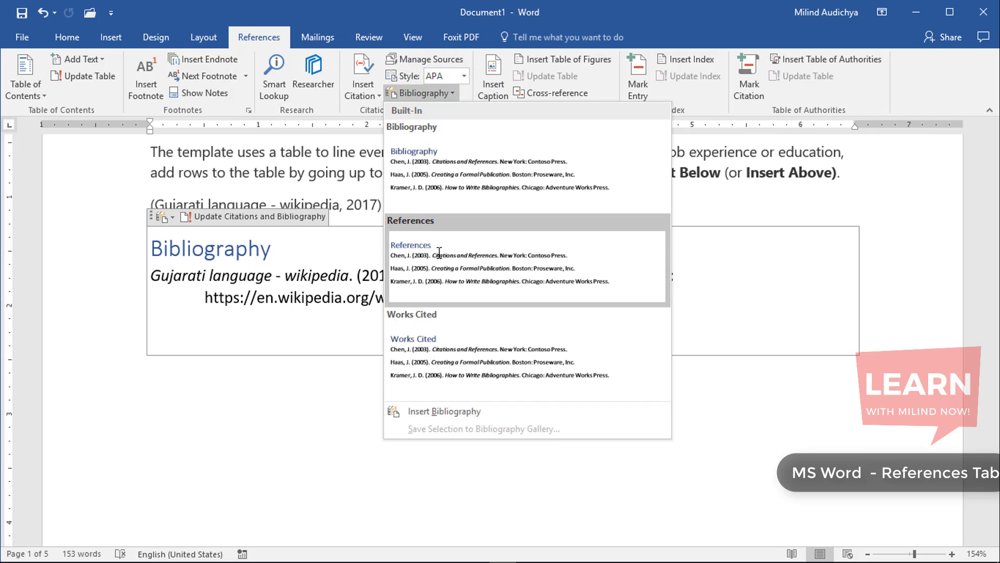
left_click(549, 271)
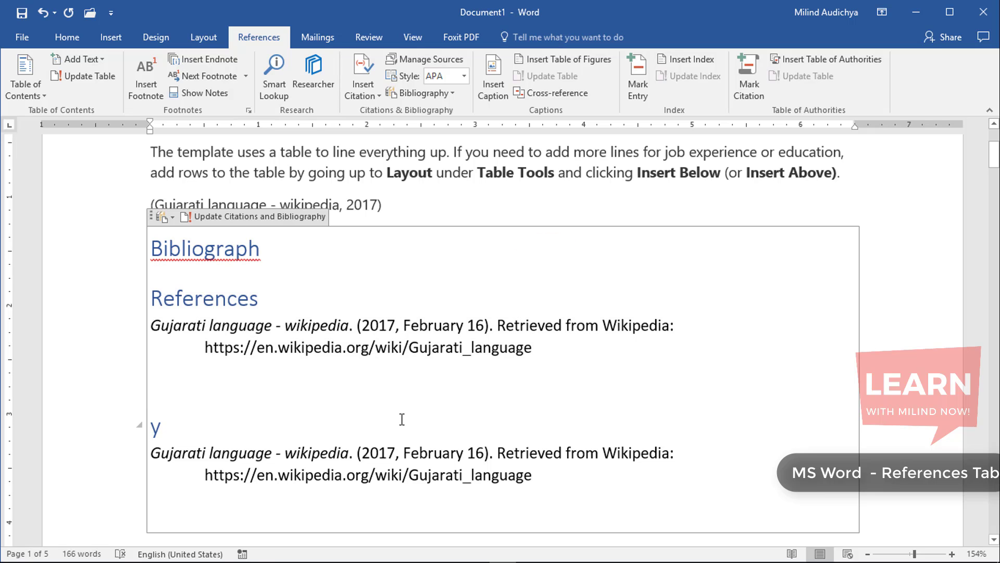
key("ctrl+a")
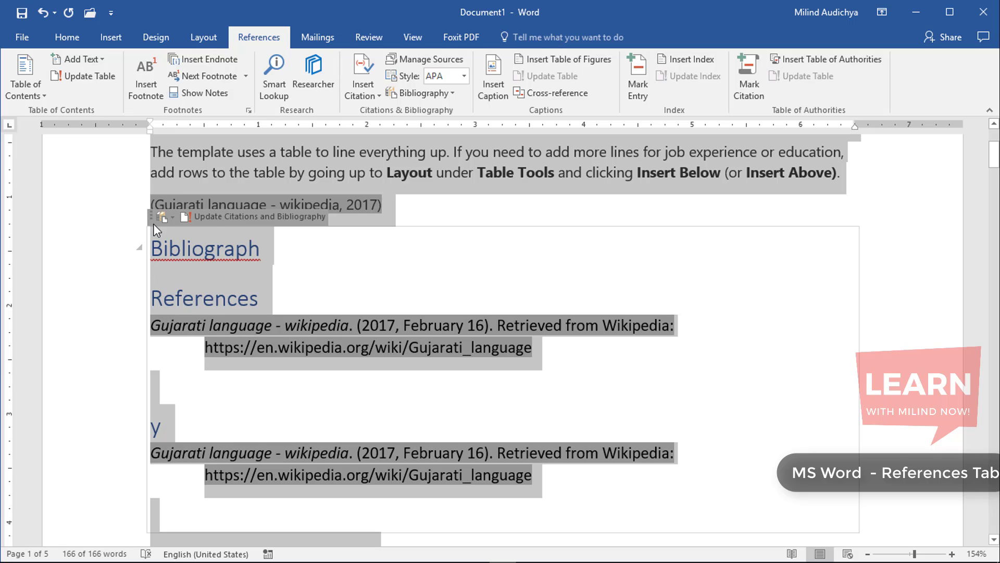
left_click(174, 284)
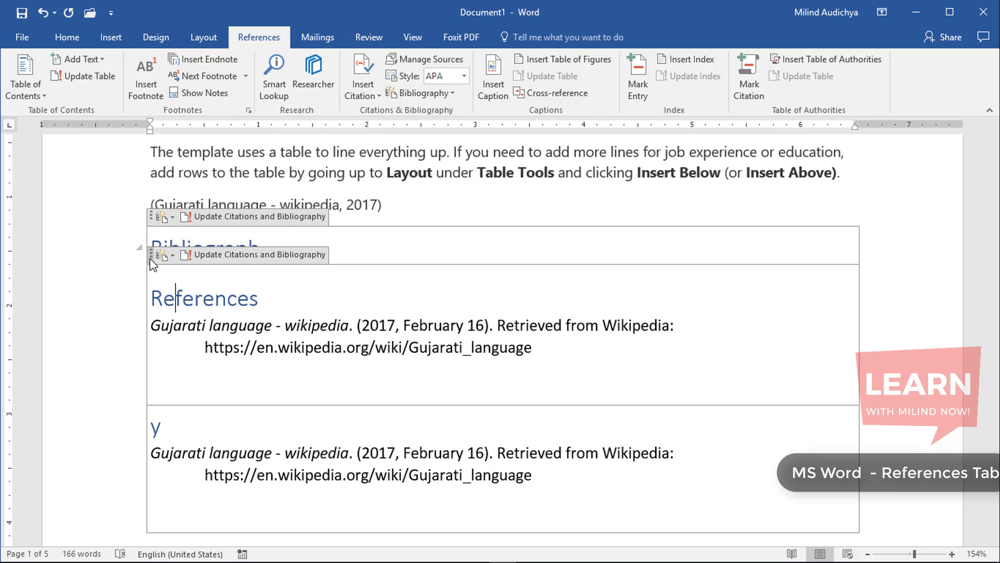
key("ctrl+z")
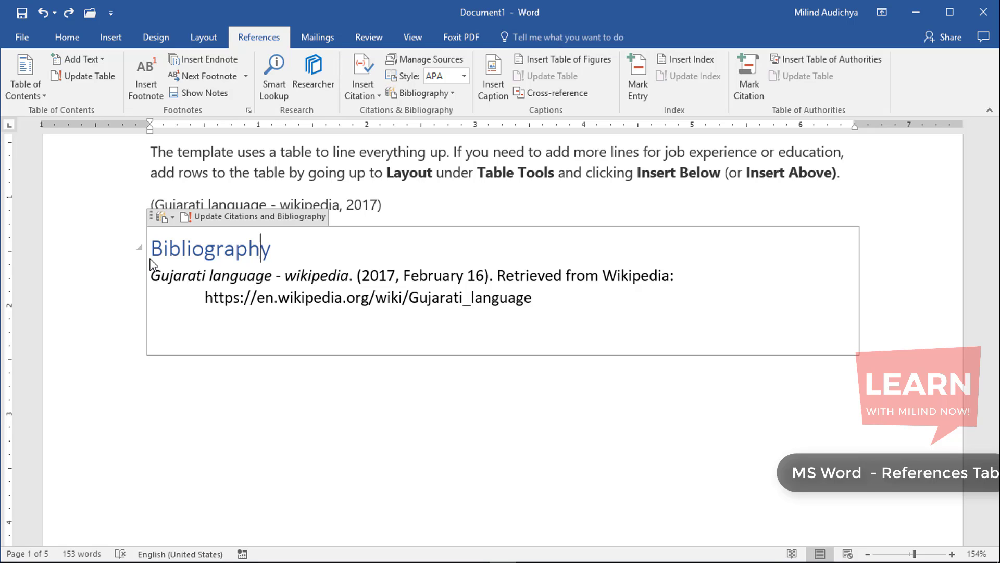
left_click(463, 77)
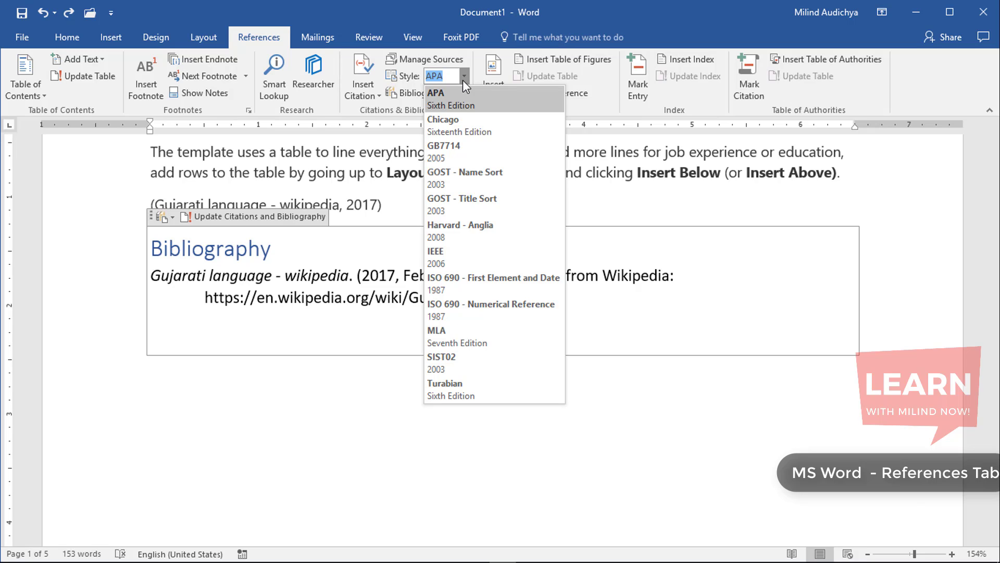
left_click(463, 78)
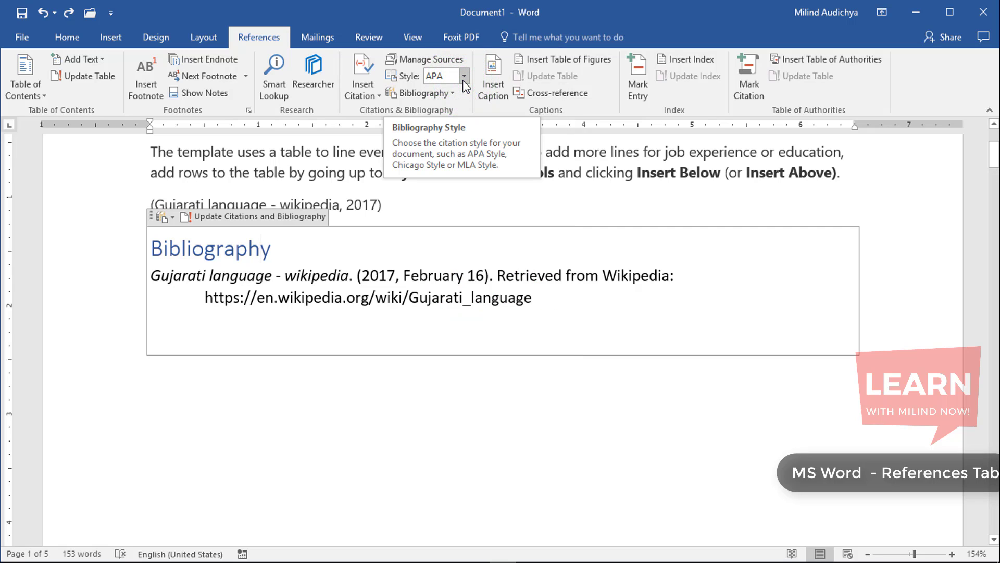
Insert the picture 1.jpg from the Pictures folder on the empty line below the bibliography
left_click(521, 398)
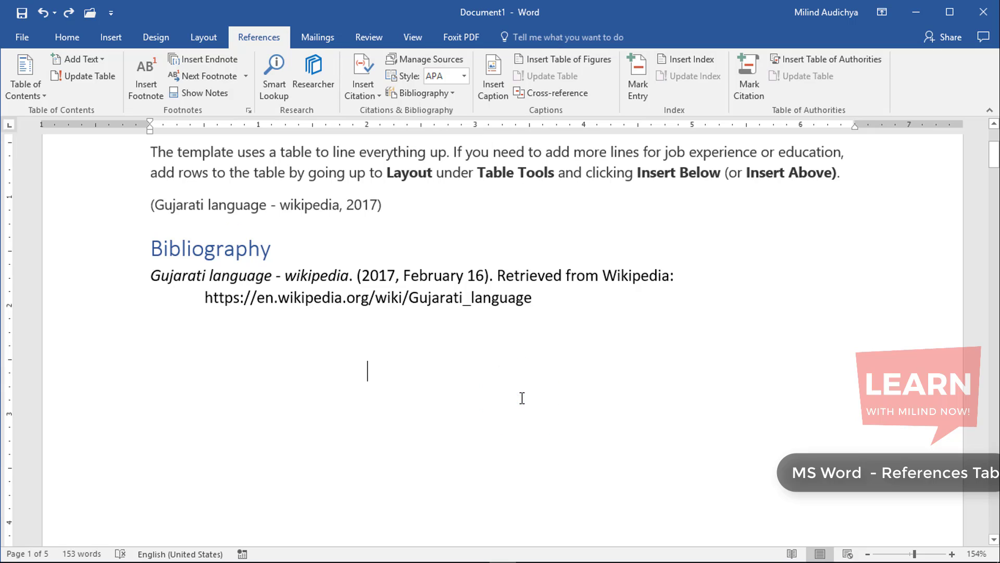
key("BackSpace")
key("BackSpace")
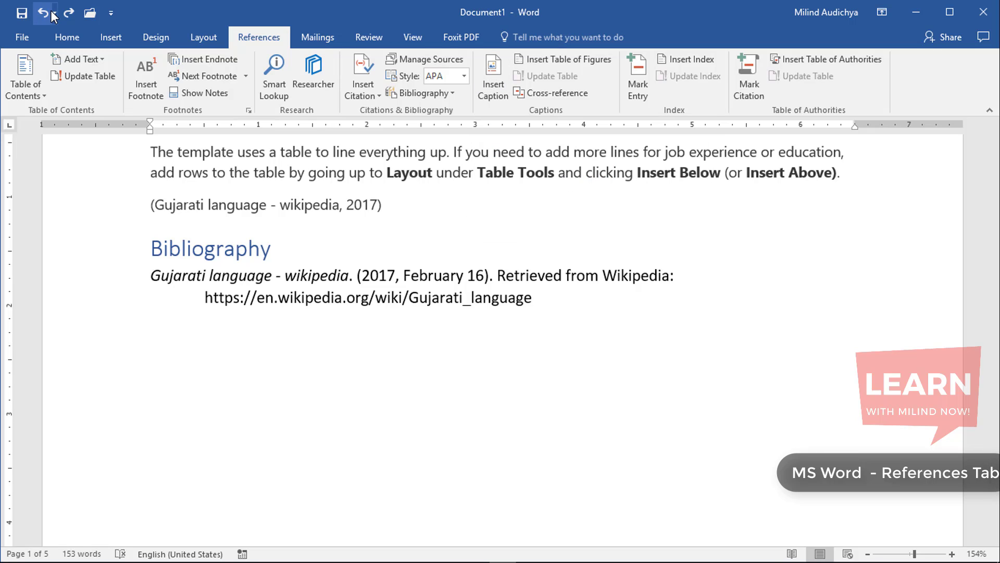
left_click(110, 44)
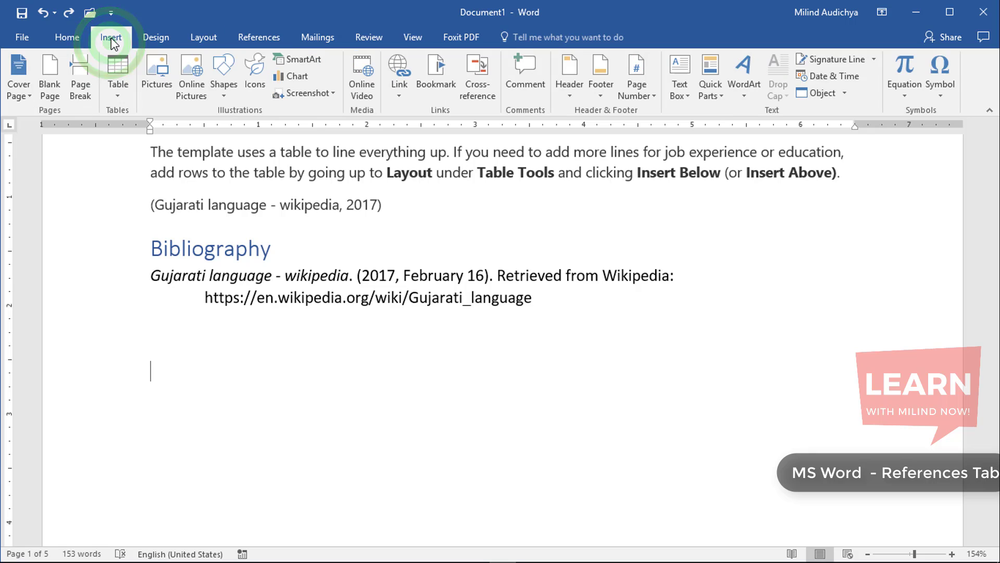
left_click(151, 77)
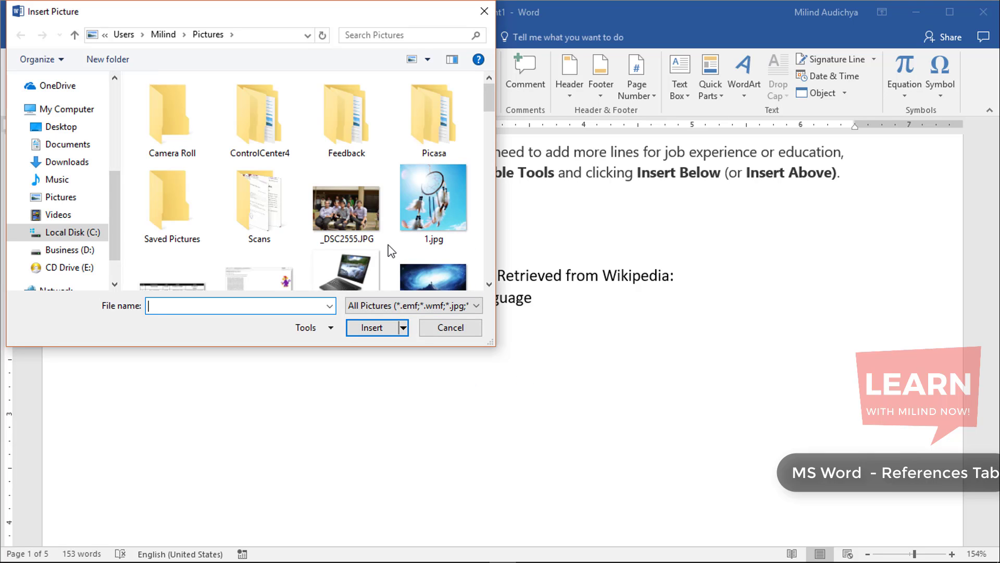
left_click(450, 225)
left_click(450, 225)
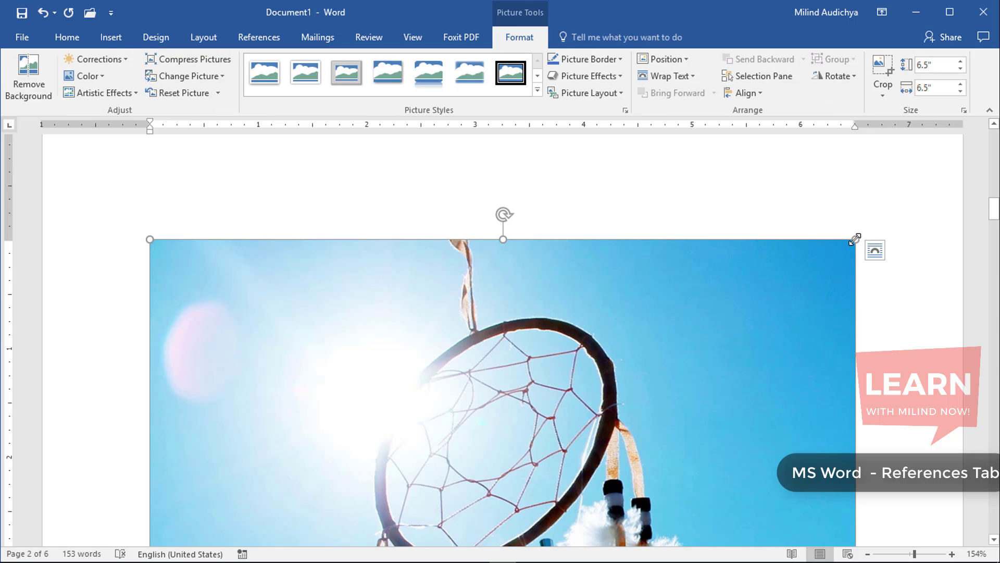
Shrink the dream catcher picture proportionally to about 1.88" by 1.88"
left_click_drag(855, 239, 140, 537)
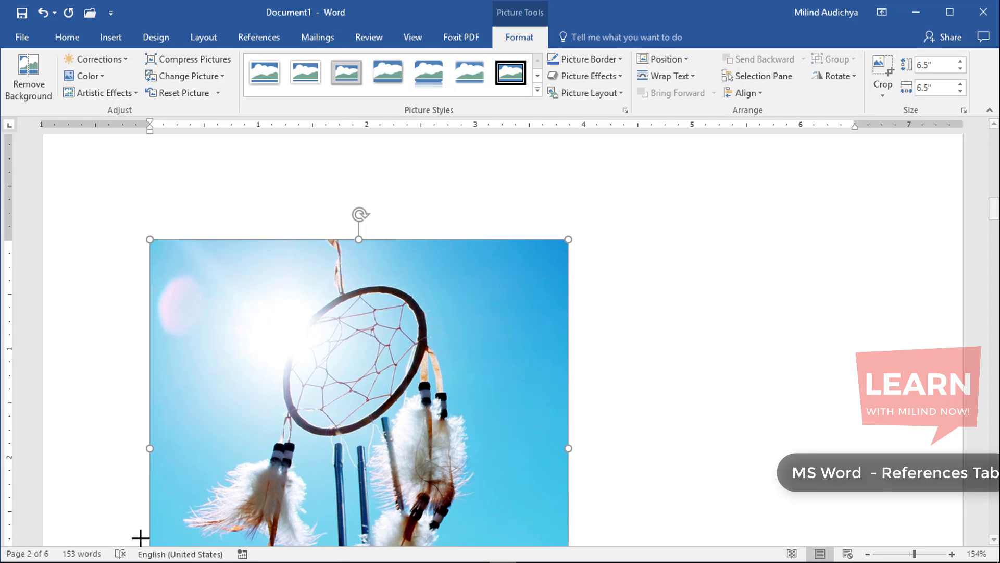
key("ctrl+z")
key("ctrl+z")
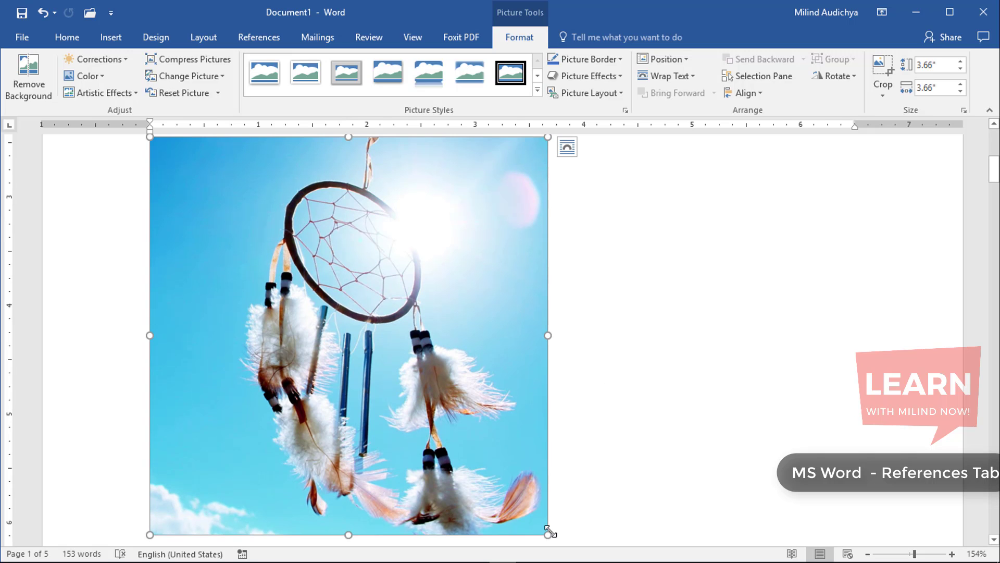
mouse_move(547, 533)
left_mouse_down()
mouse_move(461, 465)
mouse_move(350, 342)
mouse_move(329, 341)
left_mouse_up()
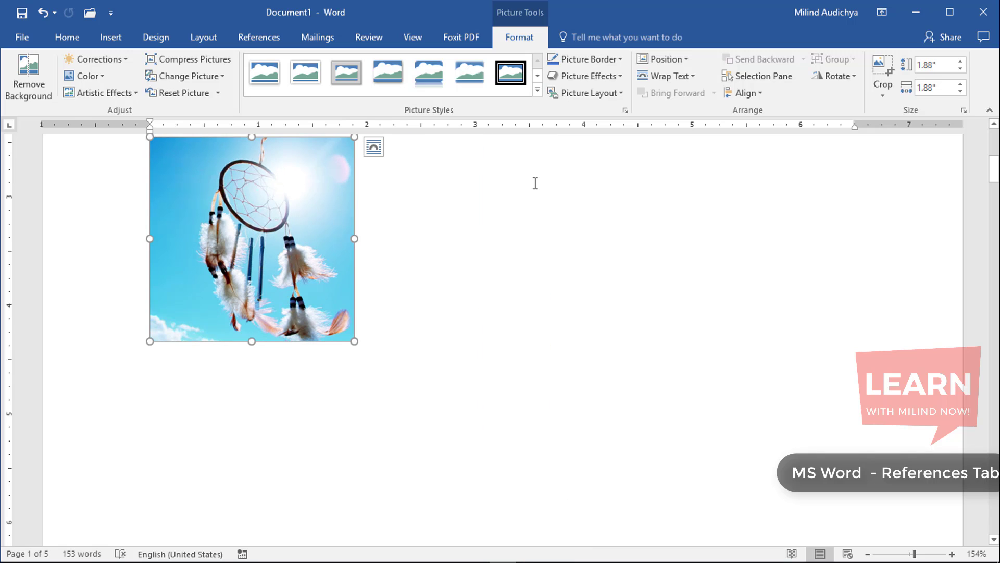
Set the picture's text wrapping to Tight and position it in the middle center of the page
left_click(666, 77)
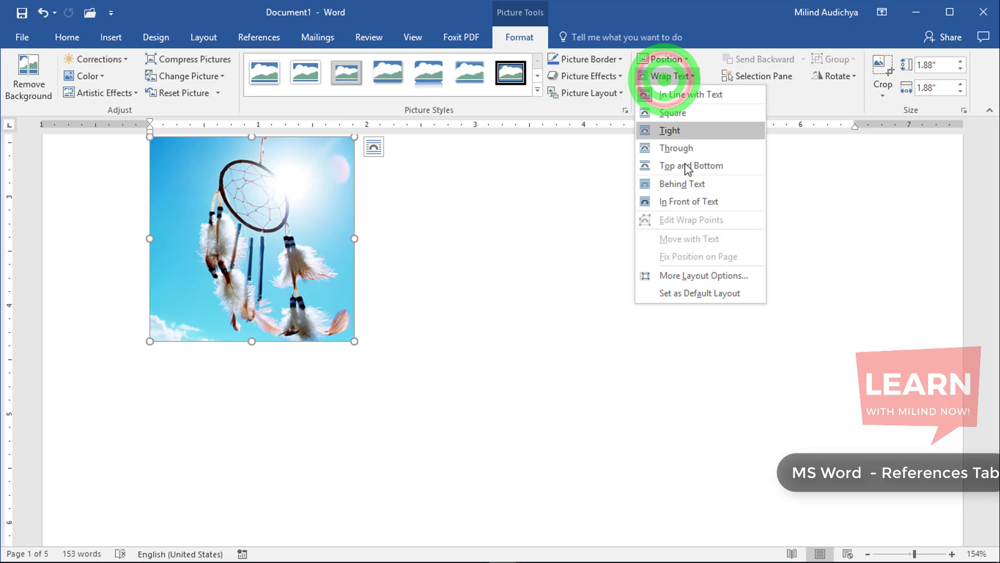
left_click(687, 134)
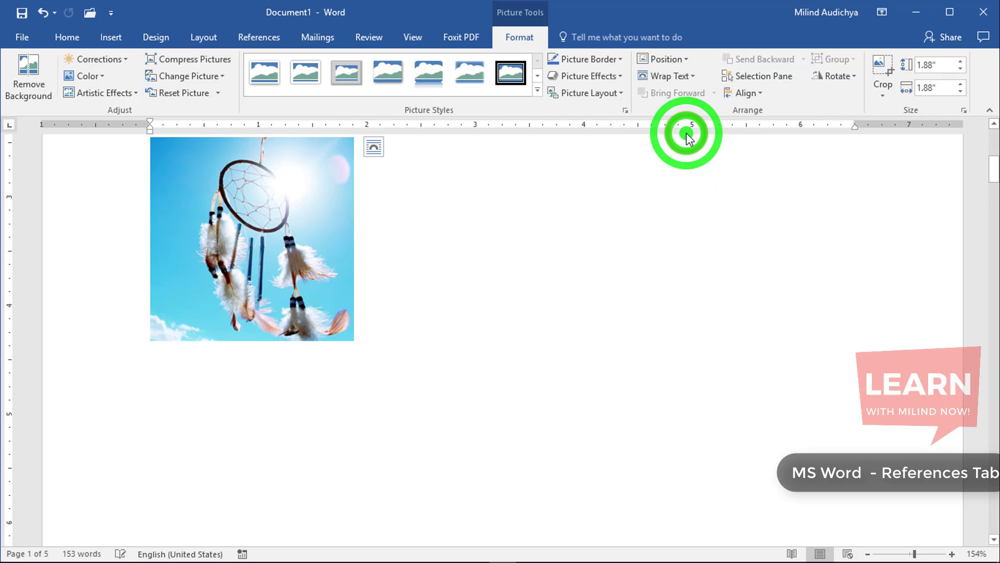
left_click(684, 60)
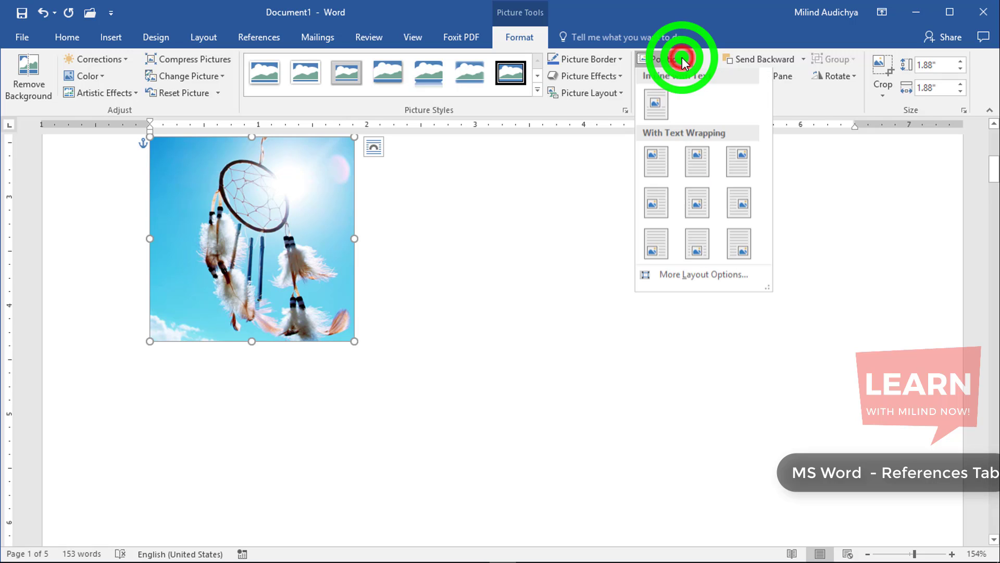
left_click(692, 197)
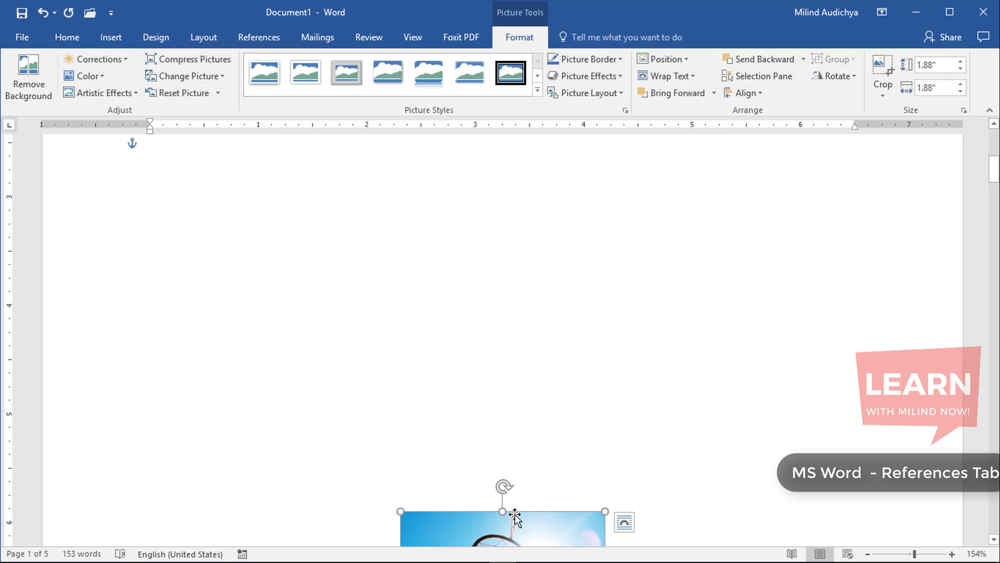
Move the picture up to just below the bibliography block, roughly centred between the margins
left_click_drag(523, 530, 469, 185)
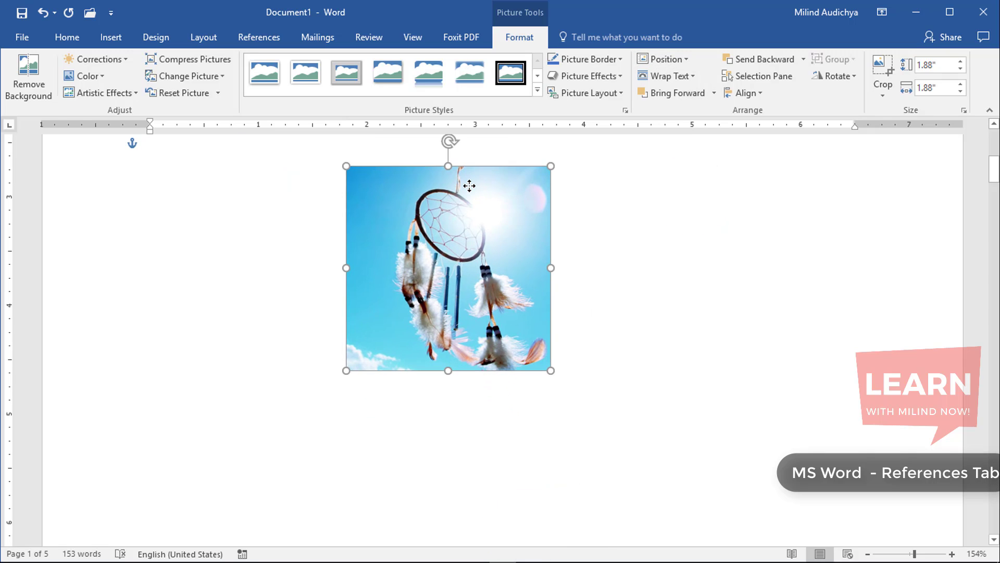
scroll(442, 379, "up", 3)
left_click_drag(442, 380, 439, 347)
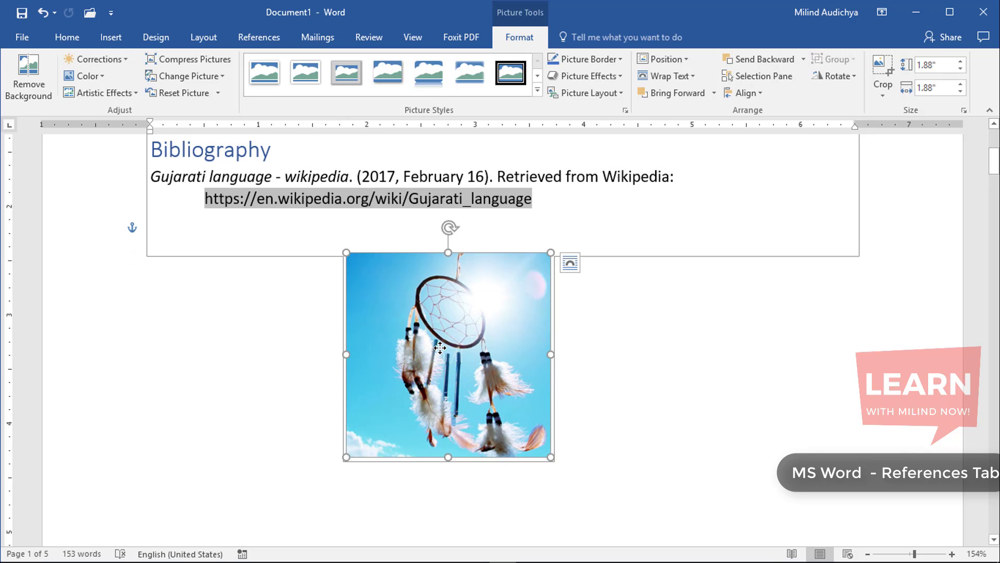
left_click(264, 32)
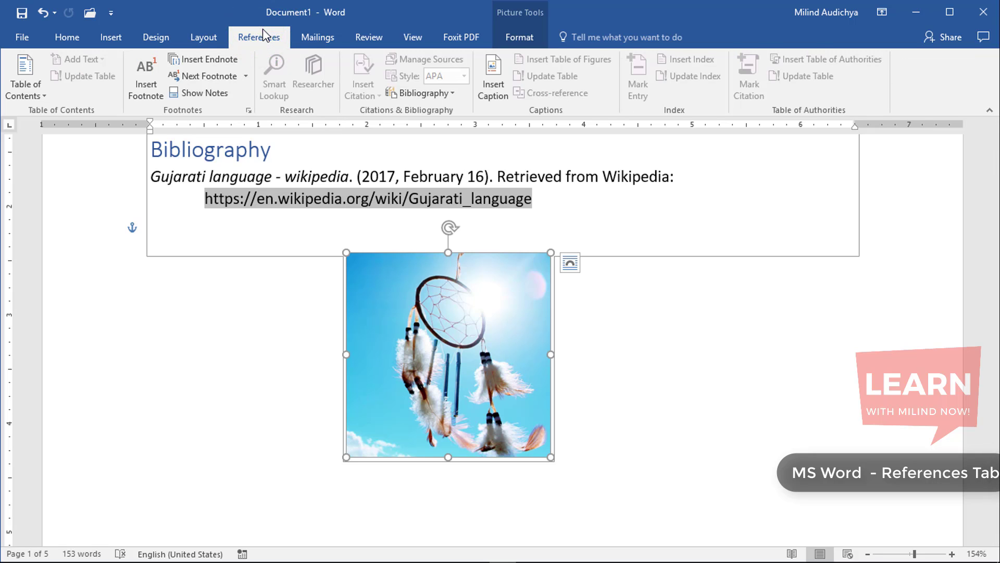
left_click(429, 384)
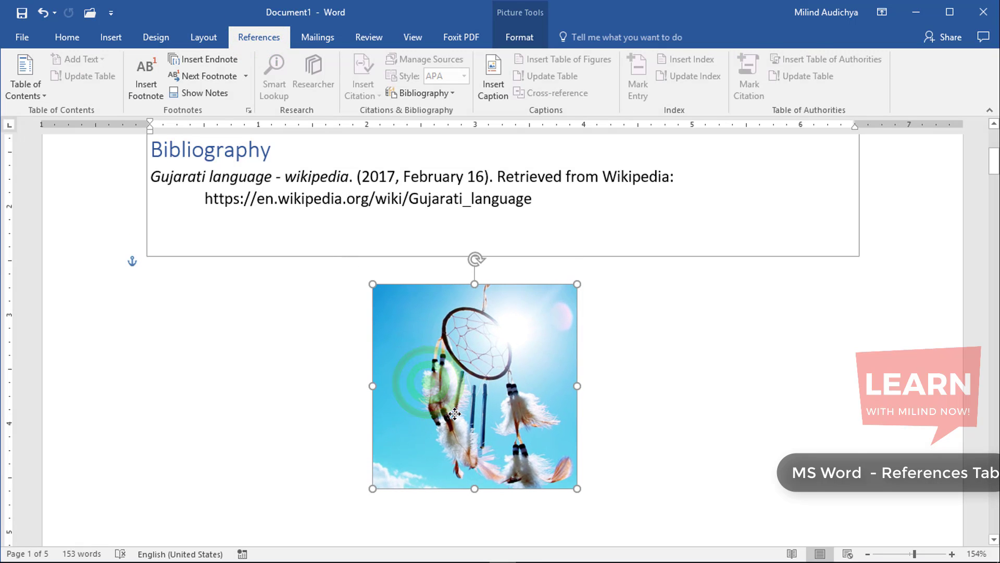
Start a caption for the dream catcher picture and enter its text as "Figure 1 Dream Catcher"
left_click(710, 351)
left_click(505, 363)
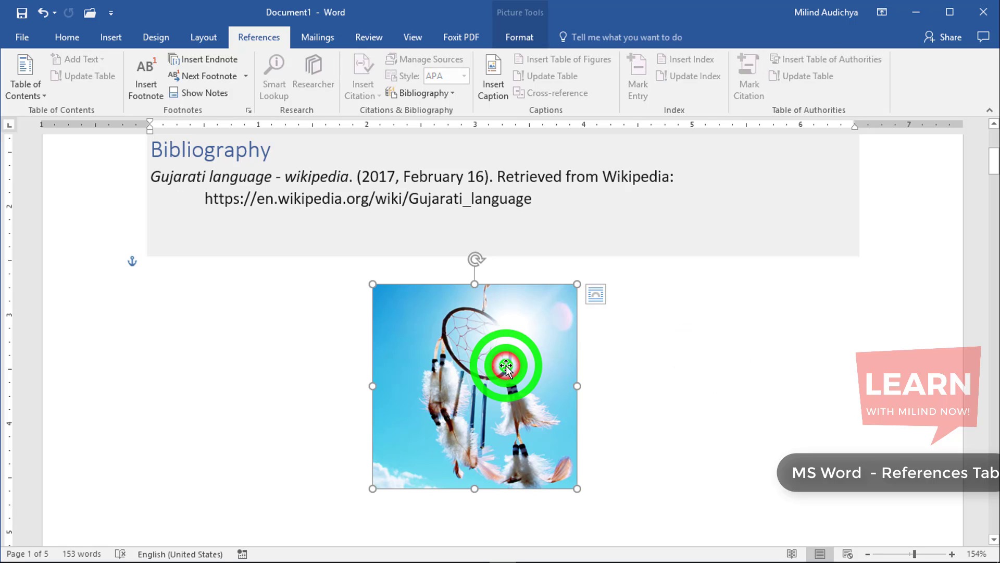
left_click(500, 85)
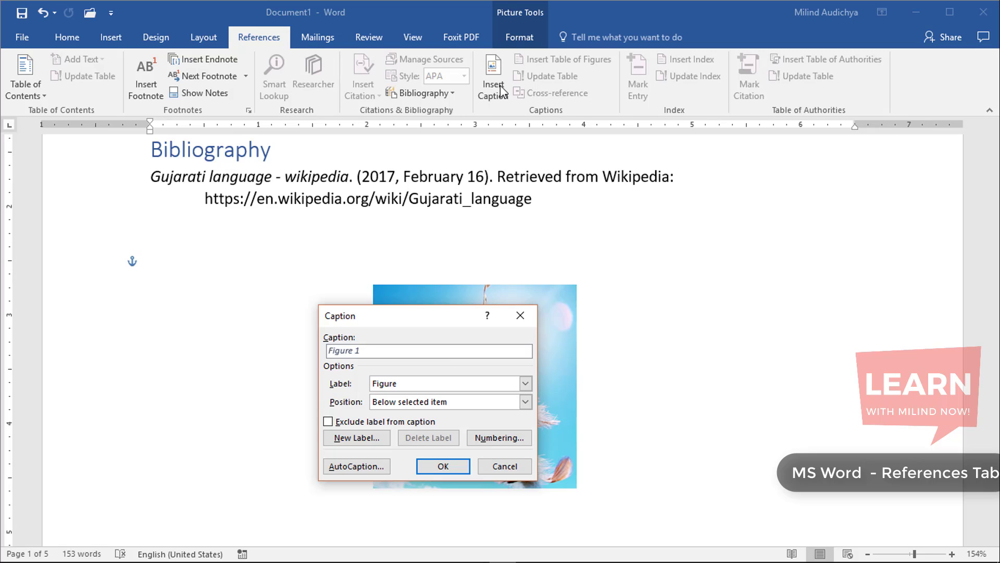
type("Dream Catcher")
key("BackSpace")
Review the caption label choices, keep the Figure label and the position below the selected item, and insert the caption
left_click(411, 391)
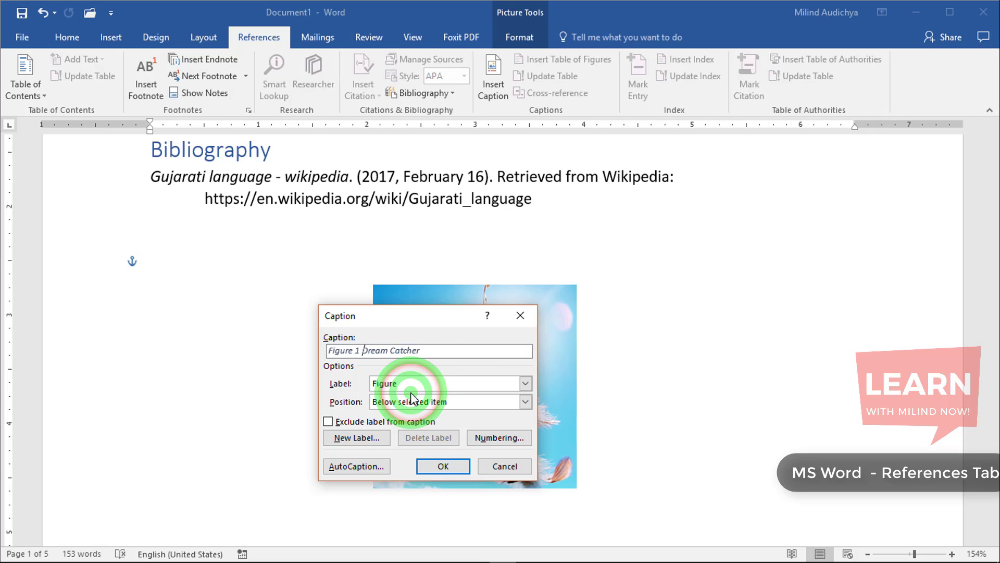
left_click(413, 385)
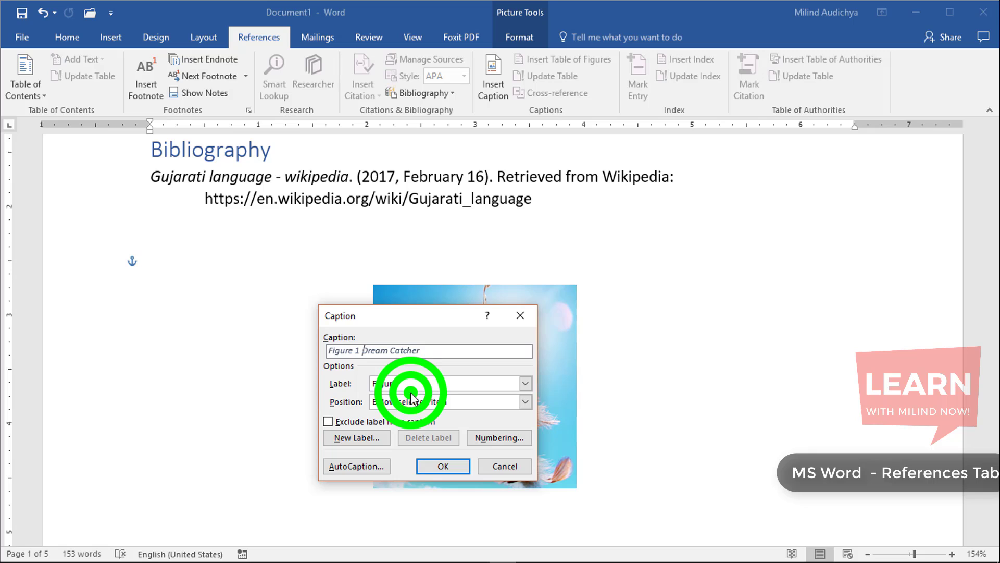
left_click(415, 385)
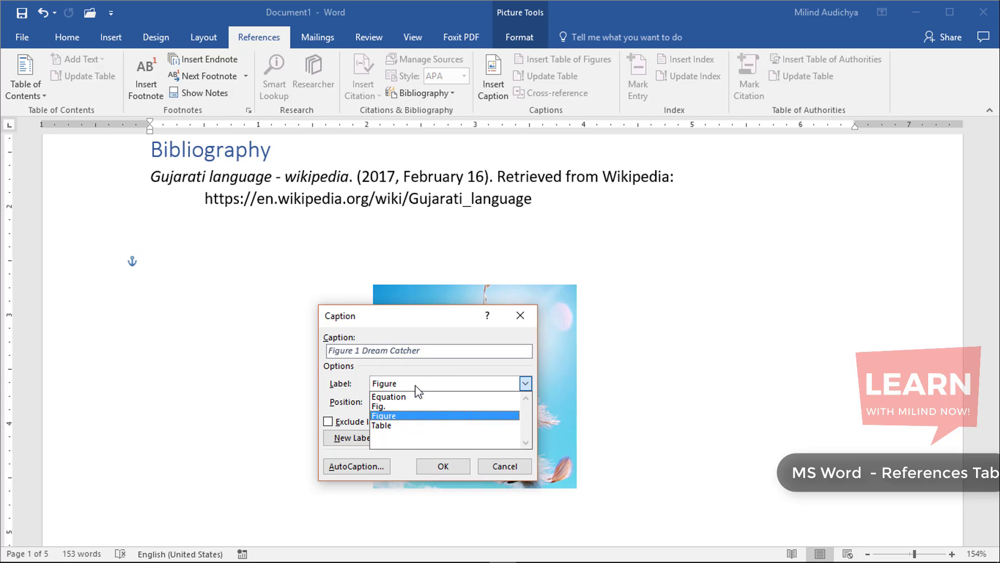
left_click(417, 389)
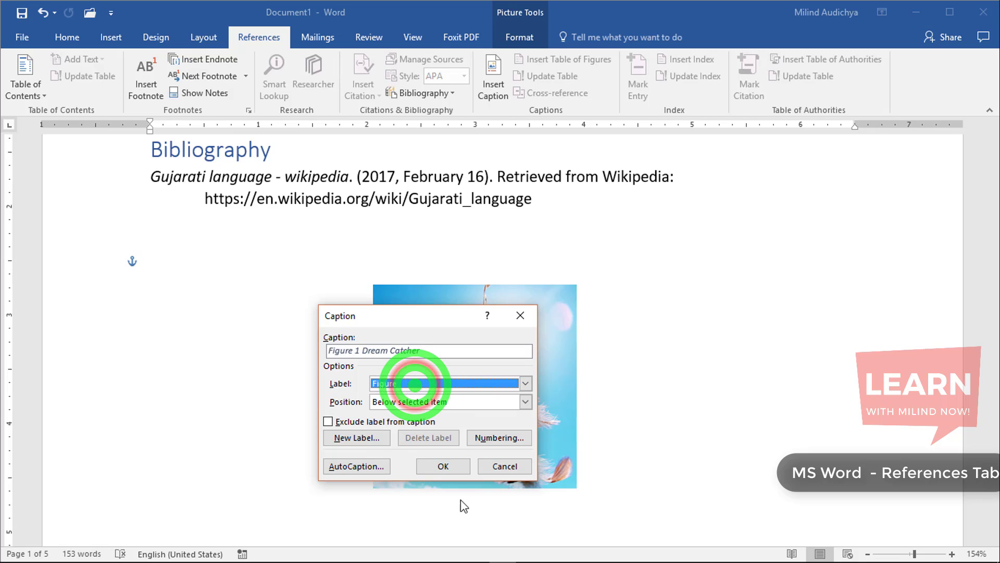
left_click(446, 460)
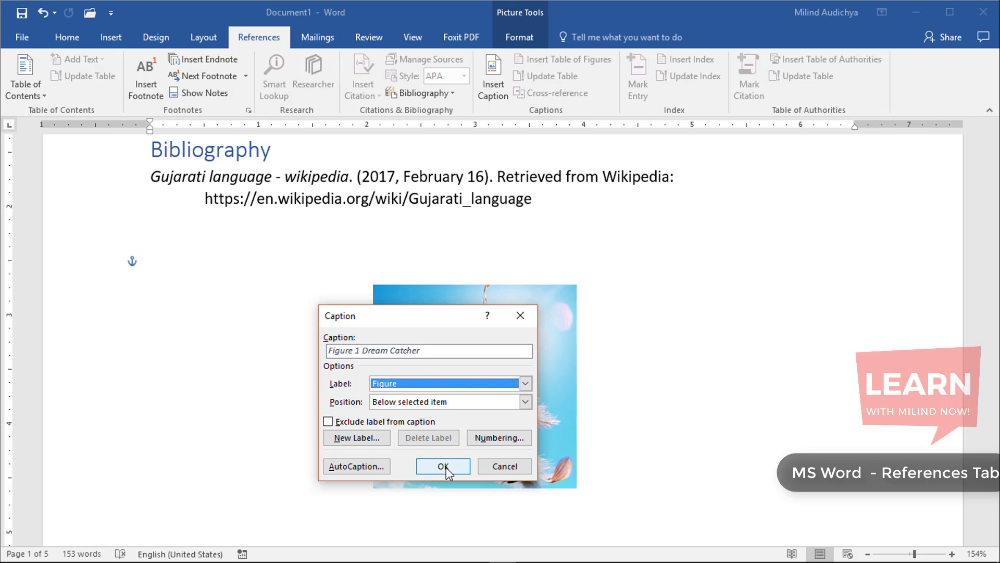
left_click(365, 438)
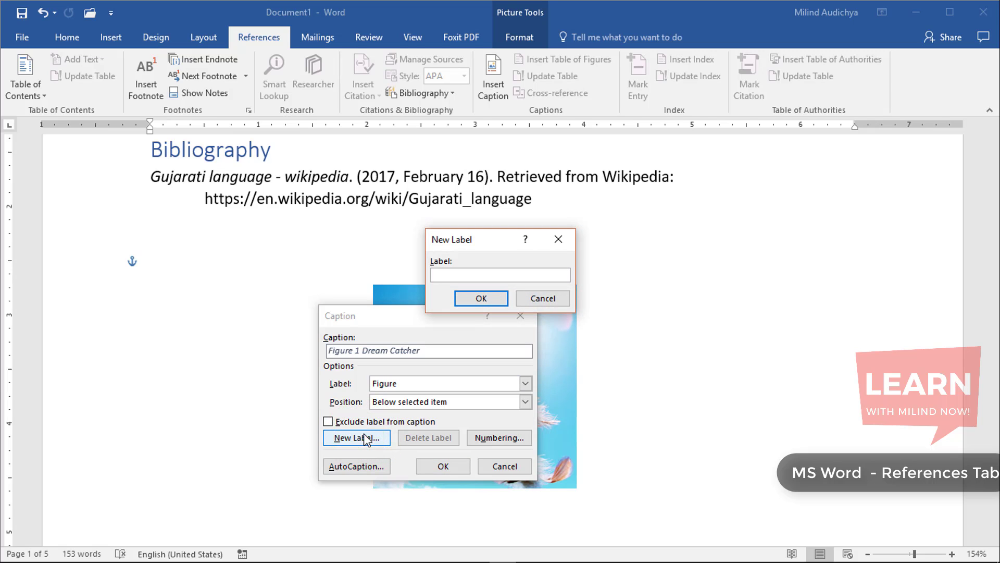
left_click(552, 296)
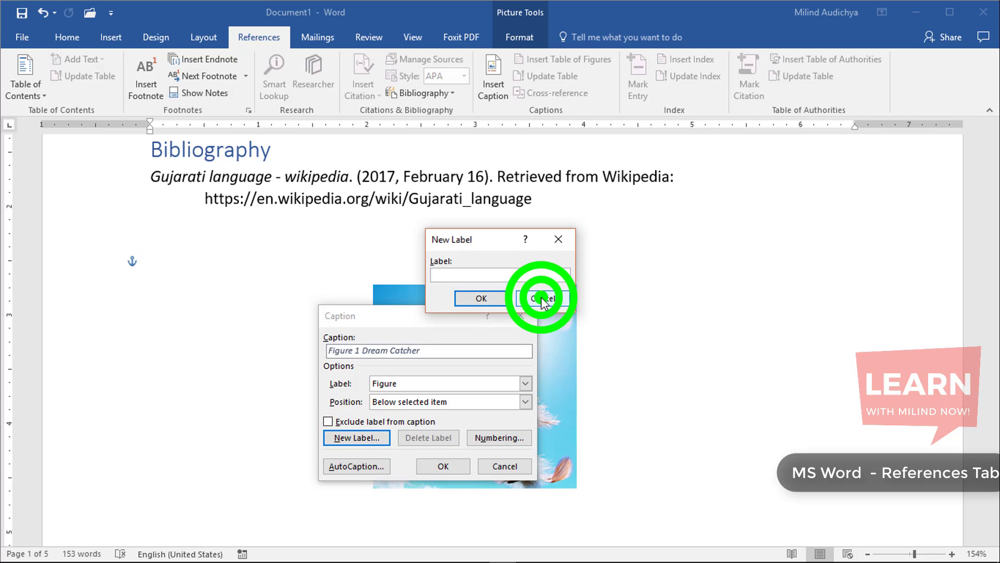
left_click(437, 466)
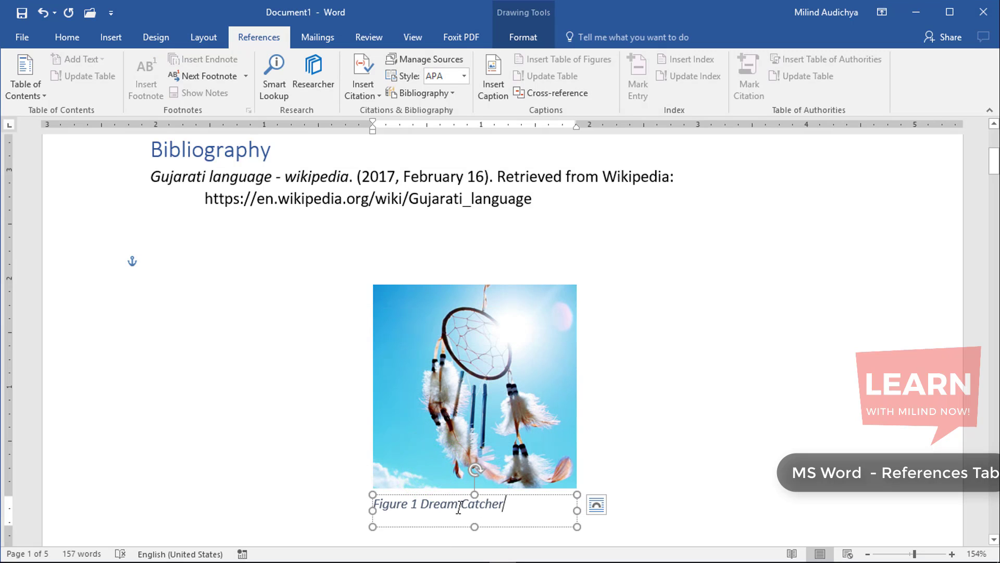
Center the "Figure 1 Dream Catcher" caption text under the picture
left_click(75, 39)
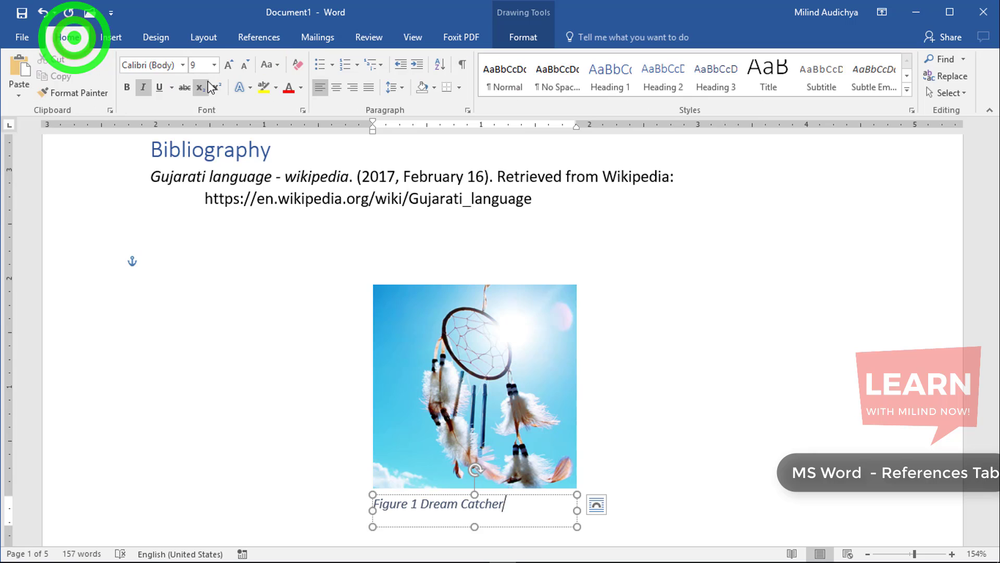
left_click(337, 86)
left_click(721, 357)
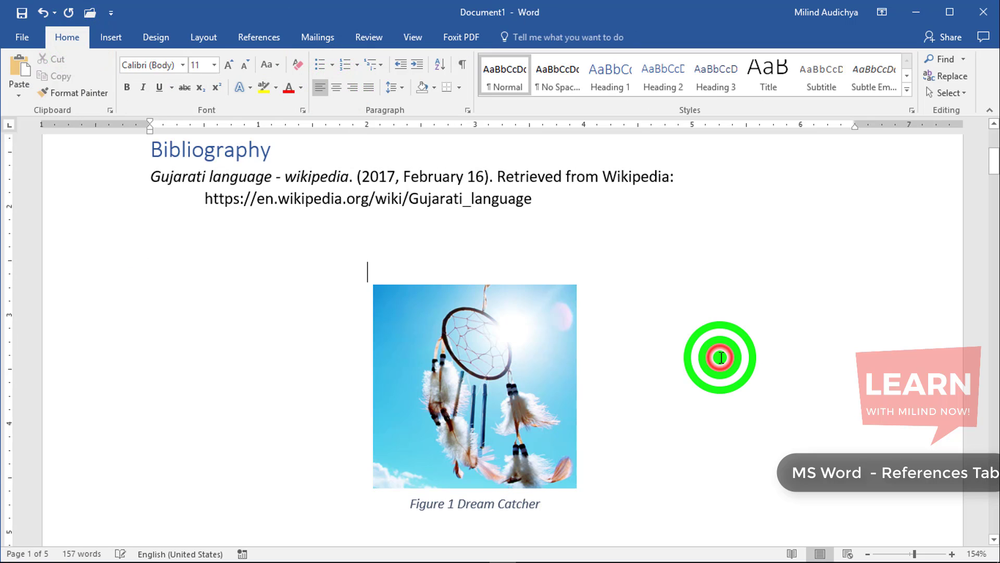
Place the text cursor at the left margin of the empty line above the picture and return to the References commands
scroll(721, 358, "down", 3)
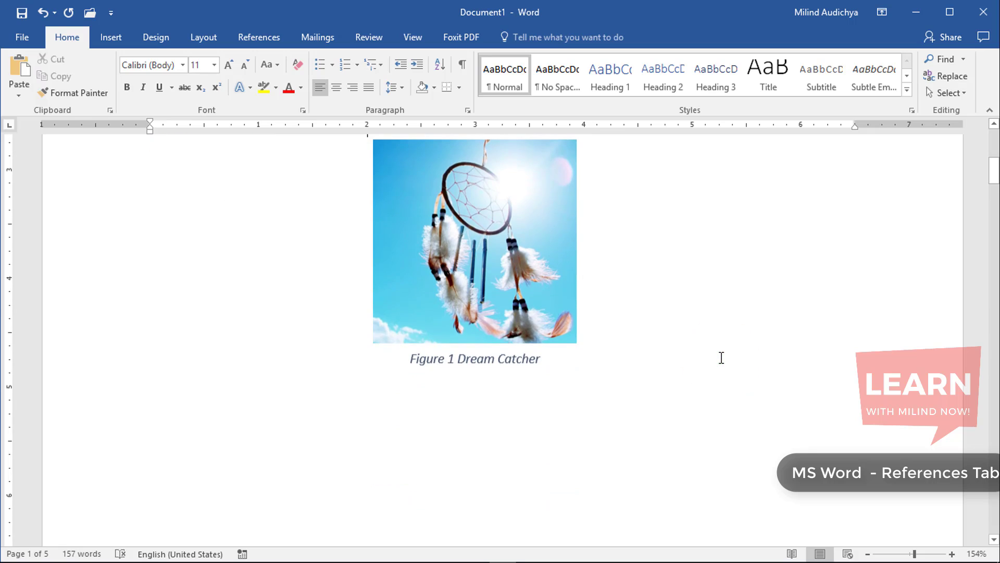
left_click(400, 438)
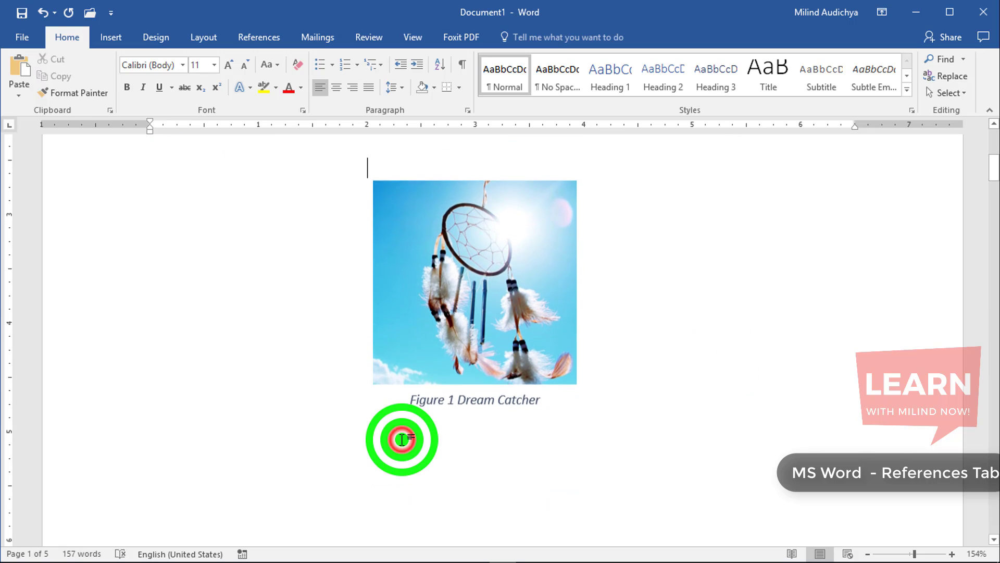
left_click(641, 456)
left_click(305, 470)
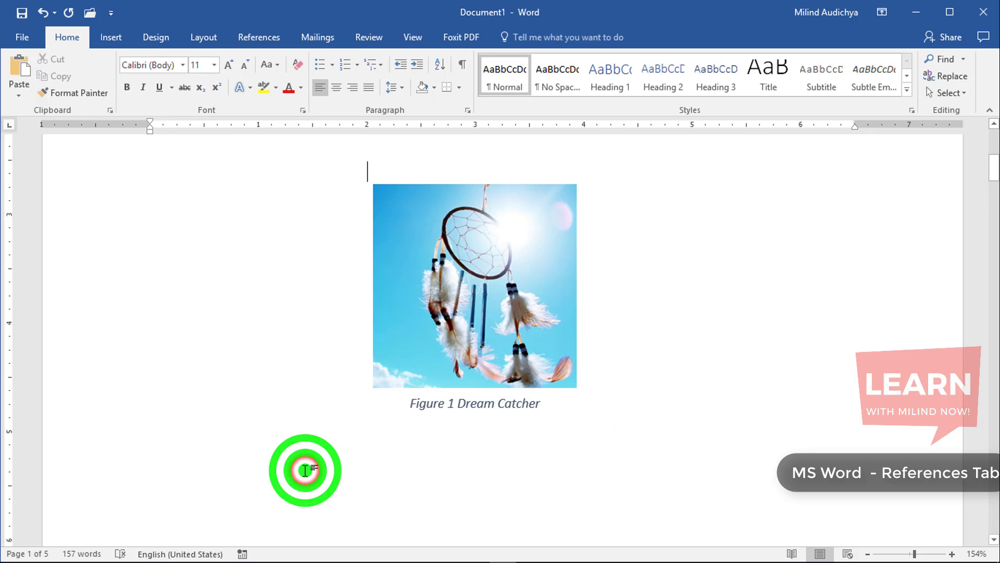
left_click(208, 459)
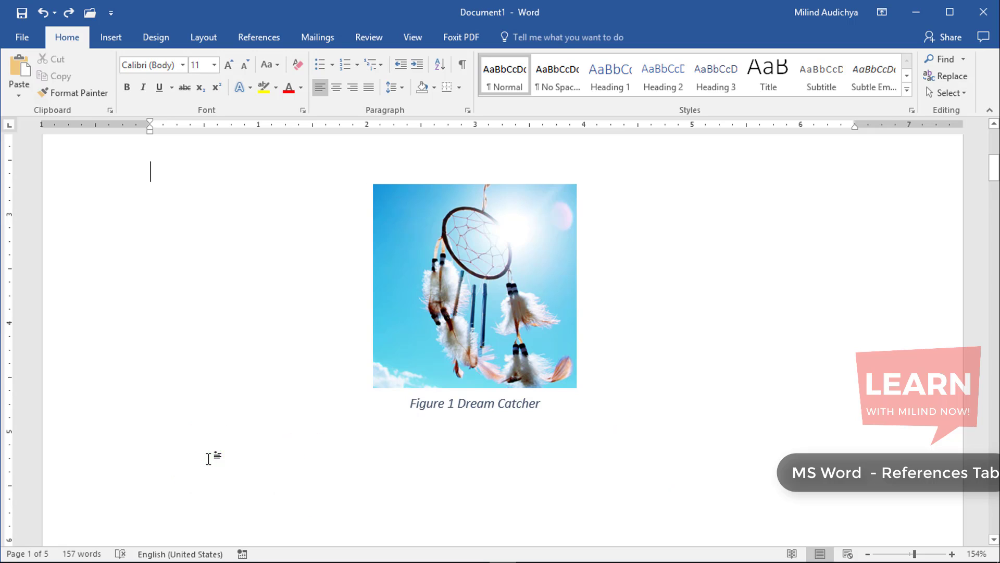
left_click(259, 32)
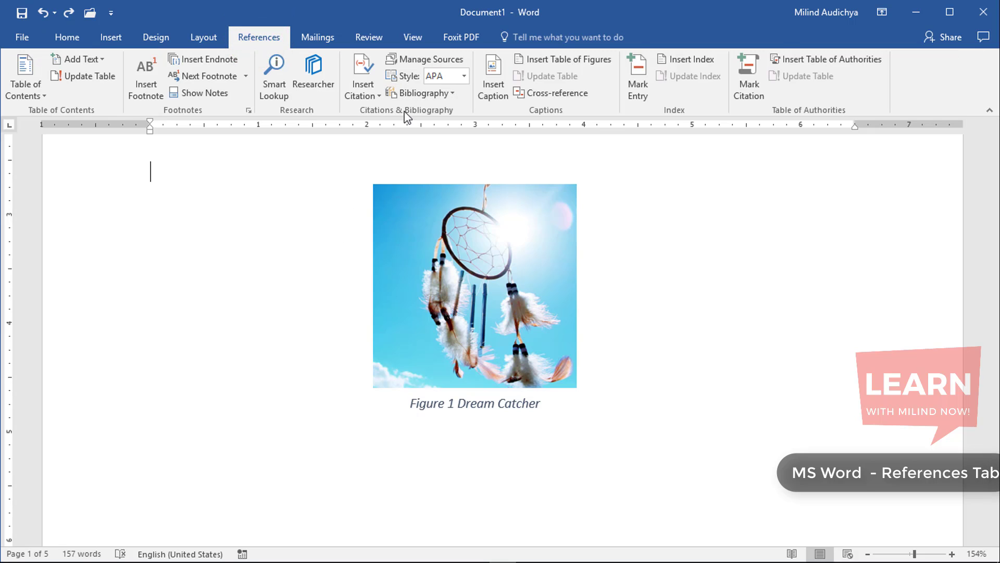